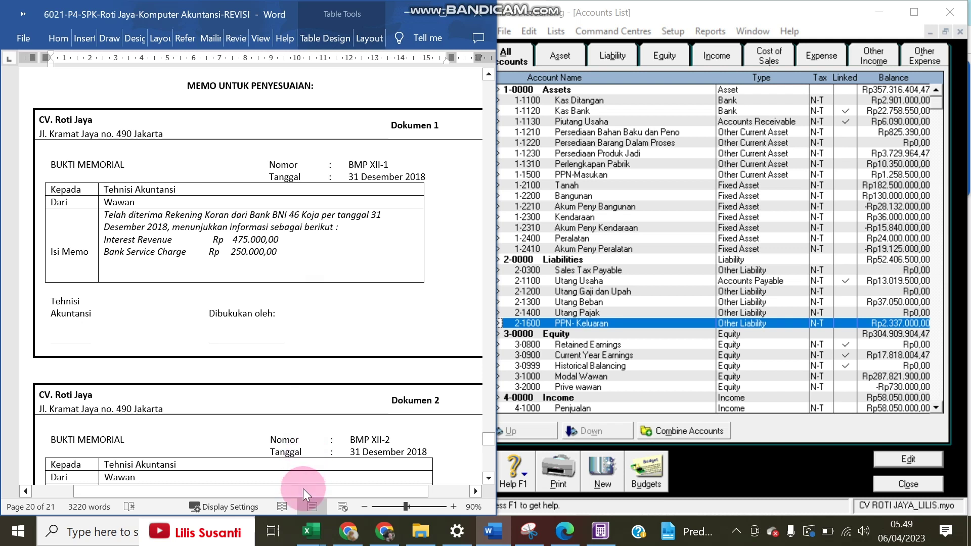
# Close the accounts list in ABSS Accounting and start a new journal entry
pyautogui.moveTo(302, 490); pyautogui.dragTo(312, 490)
pyautogui.click(638, 280)
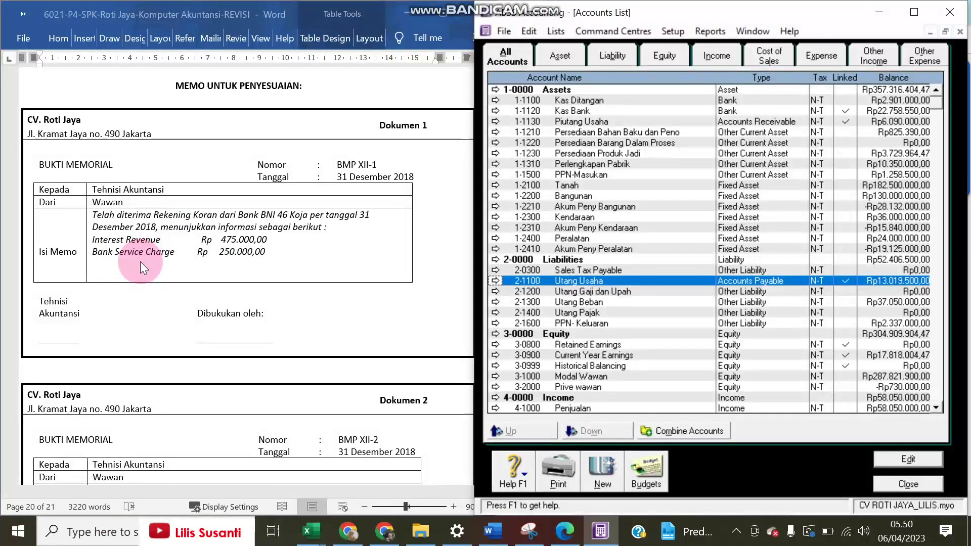
pyautogui.click(886, 483)
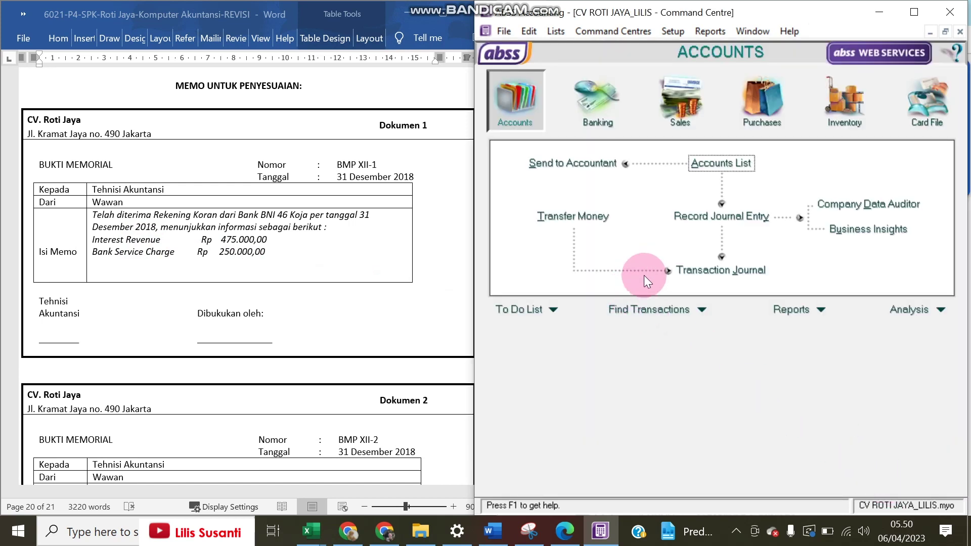
pyautogui.click(688, 216)
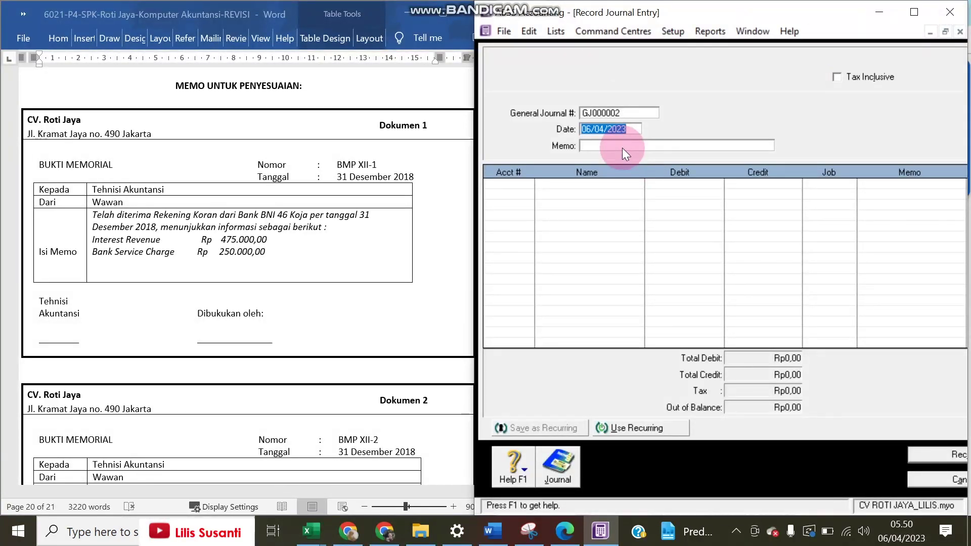
# Set the journal entry's date to 31/12/2018 and its memo to Penyesuaian
pyautogui.write('31/12/')
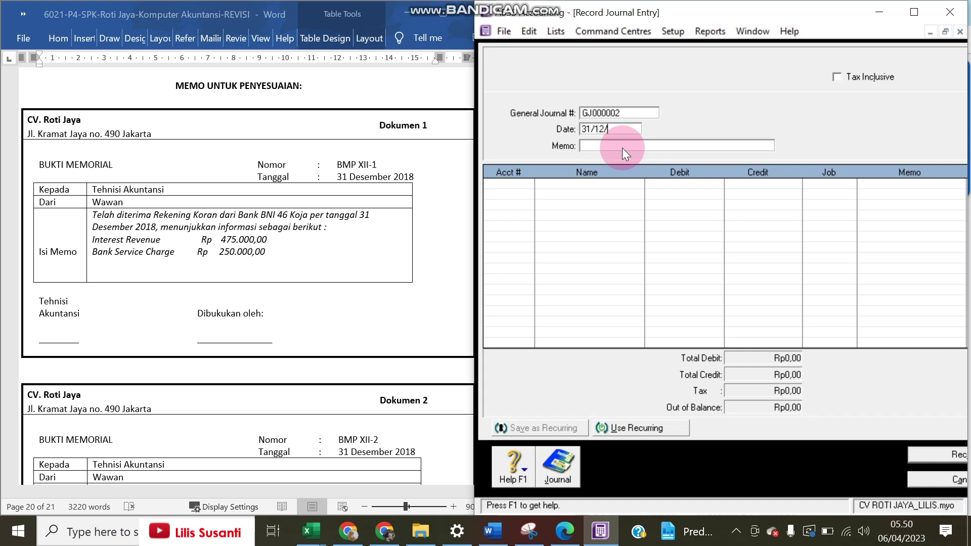
pyautogui.write('2018')
pyautogui.click(623, 148)
pyautogui.write('Penyesuaian')
pyautogui.moveTo(652, 146); pyautogui.dragTo(466, 158)
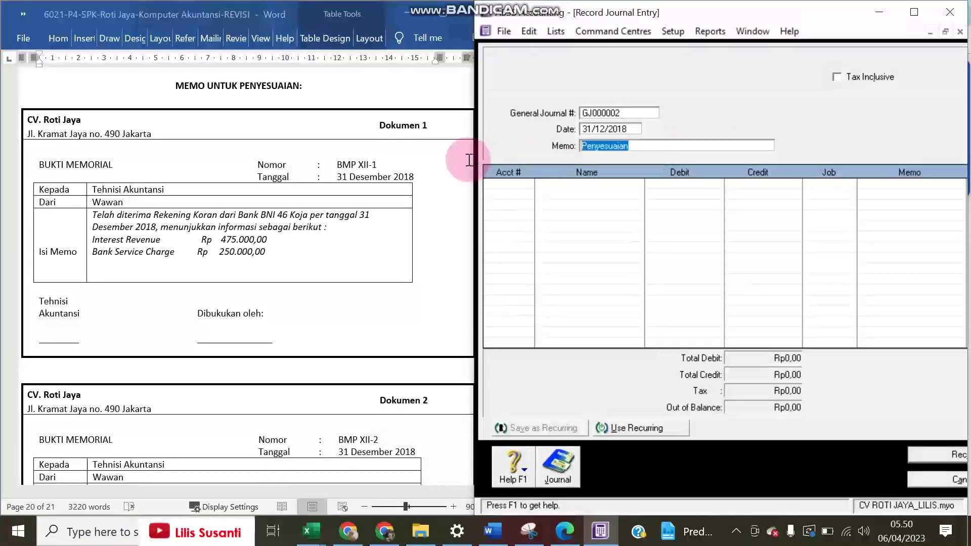
# Add account 1-1120 Kas Bank as the first journal line, leaving its amount empty
pyautogui.click(528, 184)
pyautogui.click(527, 183)
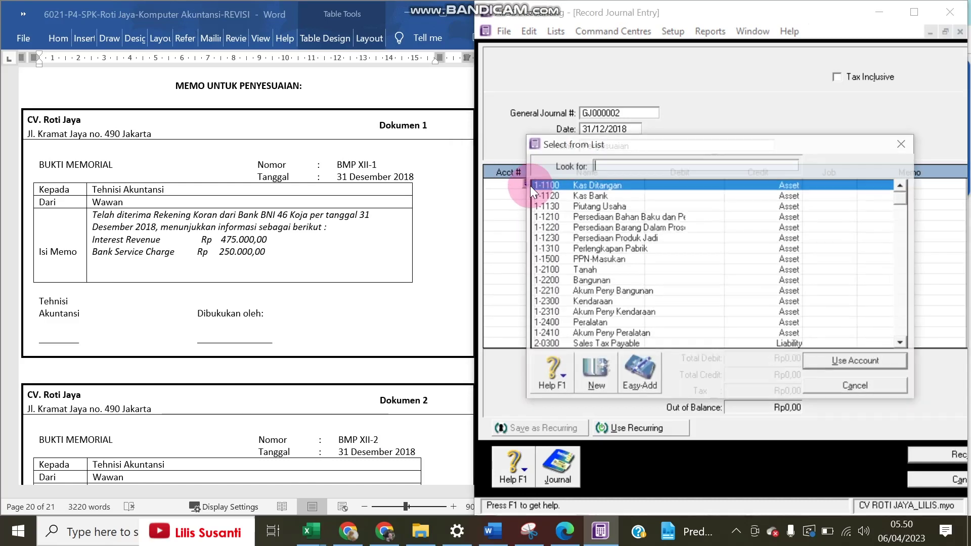
pyautogui.doubleClick(593, 196)
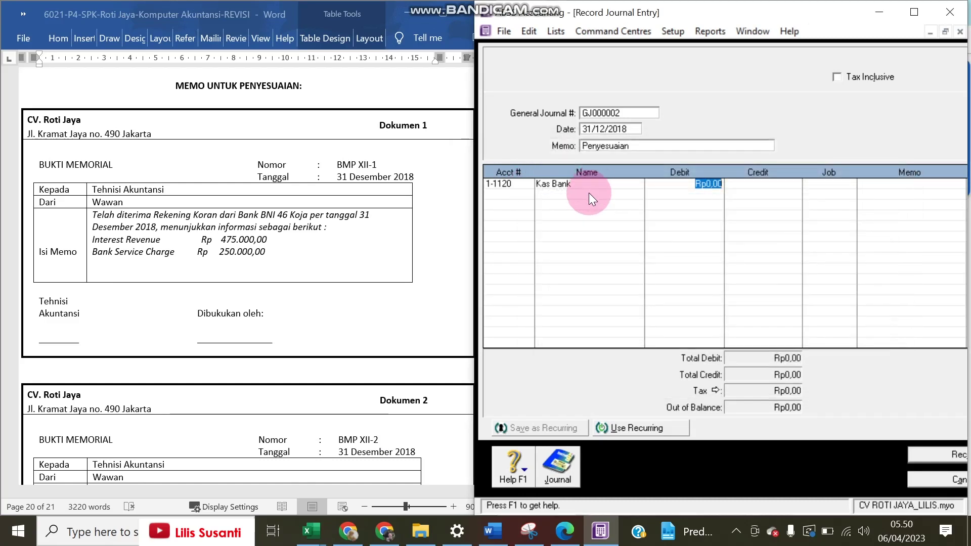
pyautogui.press('Tab')
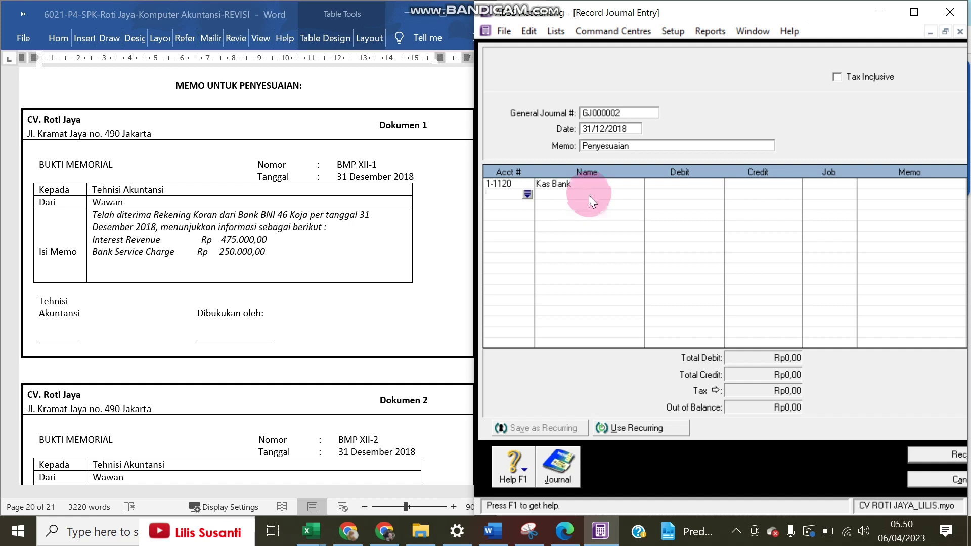
# Add account 9-1000 Beban Admin Bank on the second line with a debit of 250.000
pyautogui.click(588, 195)
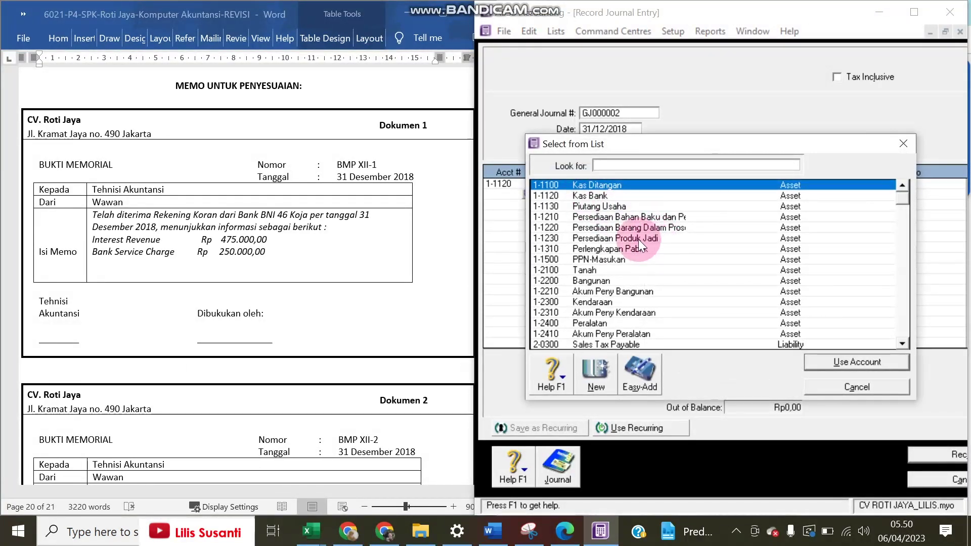
pyautogui.scroll(-4, 663, 232)
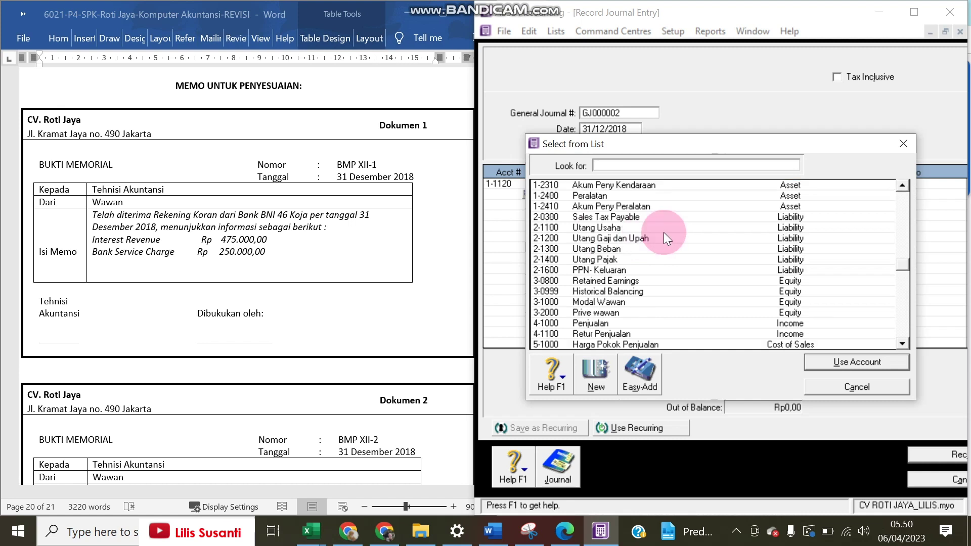
pyautogui.scroll(-4, 790, 308)
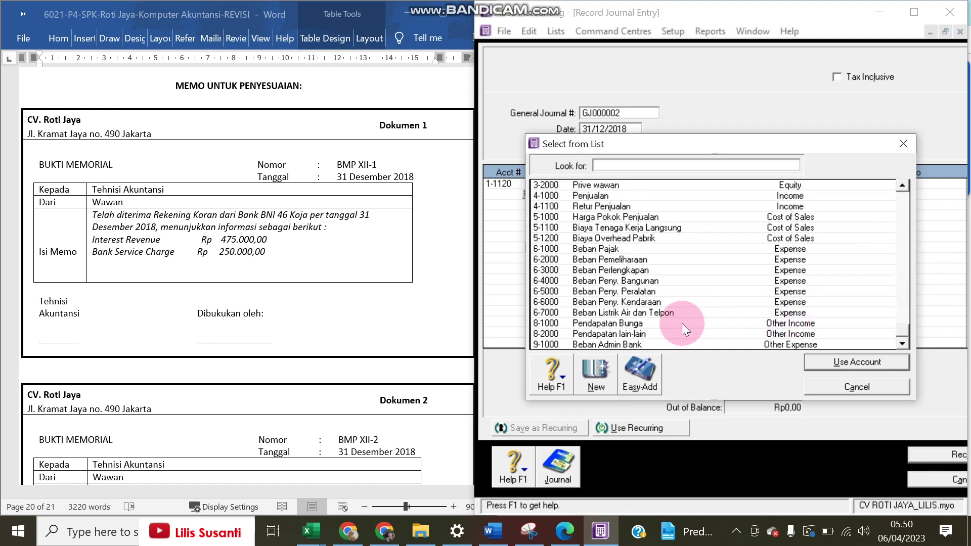
pyautogui.click(606, 344)
pyautogui.doubleClick(605, 345)
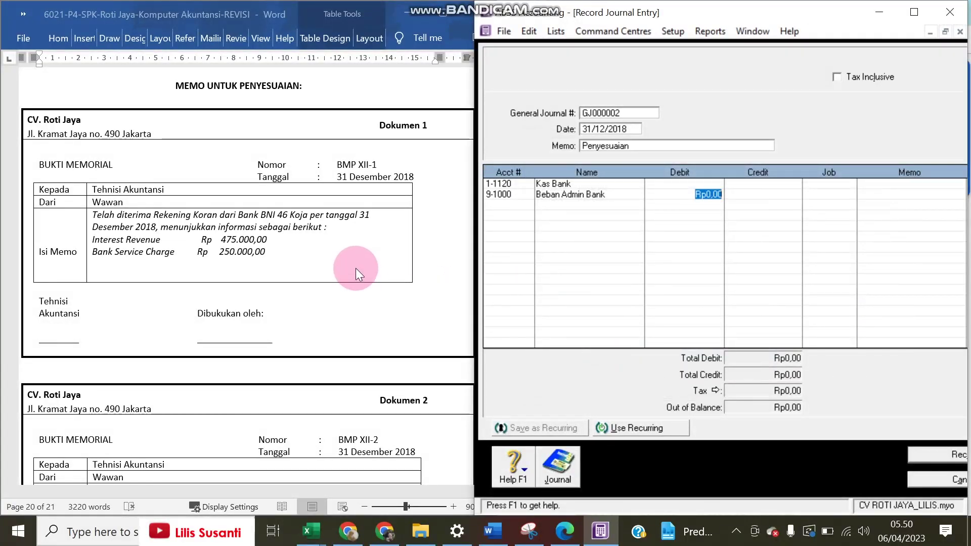
pyautogui.write('250.000')
pyautogui.press('Return')
# Add account 8-1000 Pendapatan Bunga on the third line with a credit of 475.000
pyautogui.press('Return')
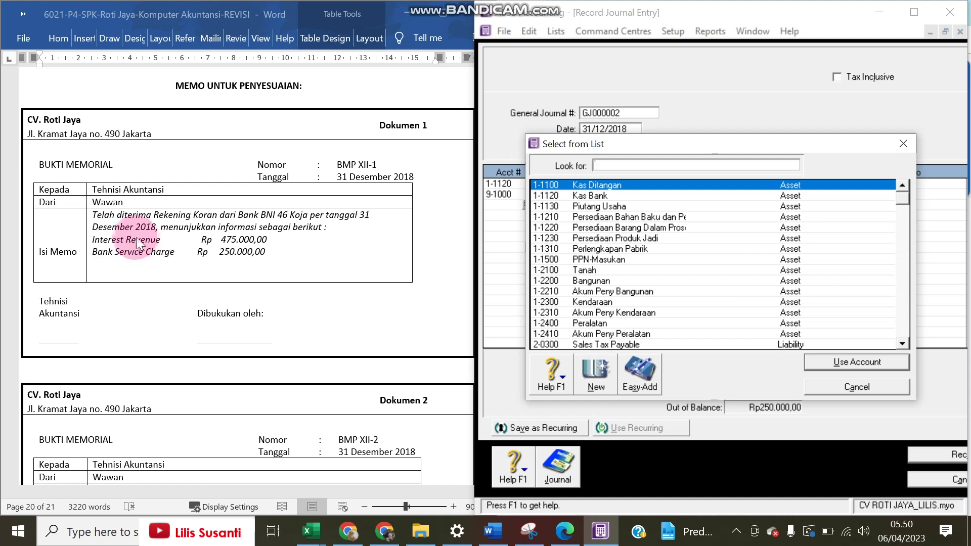
pyautogui.click(916, 202)
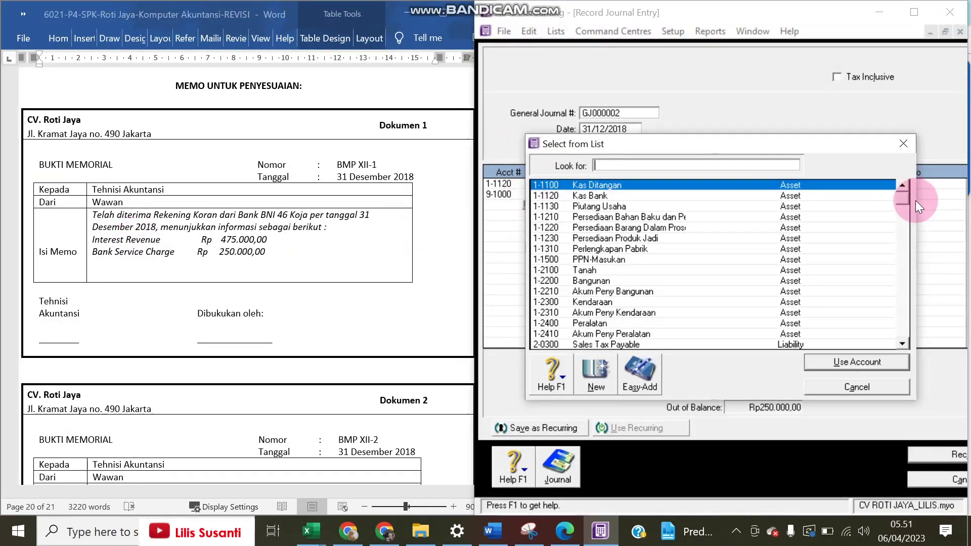
pyautogui.moveTo(902, 234); pyautogui.dragTo(901, 351)
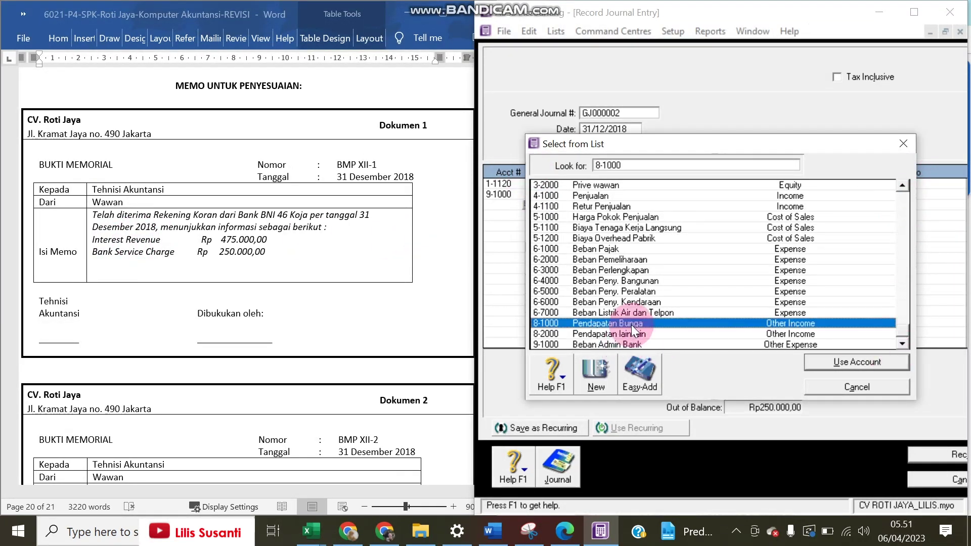
pyautogui.doubleClick(631, 324)
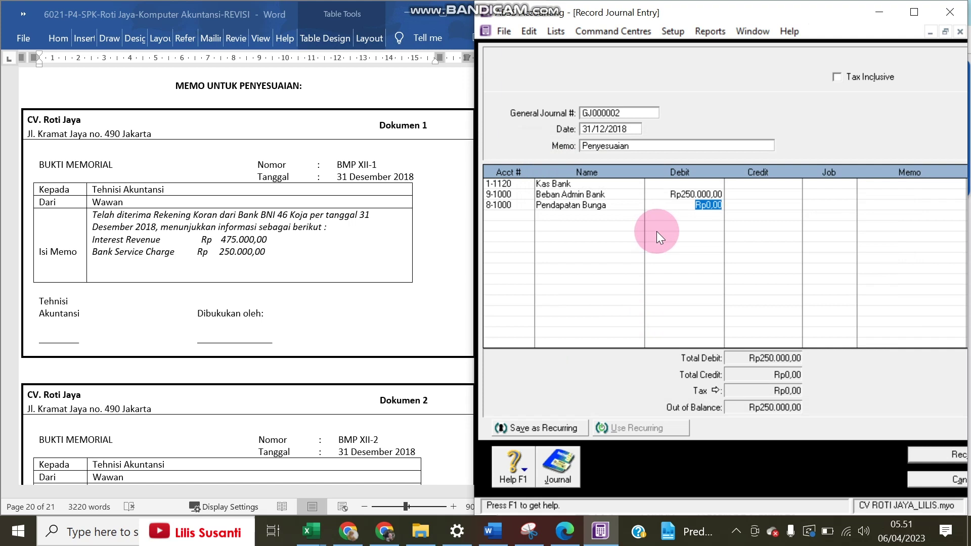
pyautogui.press('Tab')
pyautogui.write('475.000')
pyautogui.press('Tab')
pyautogui.press('Tab')
pyautogui.press('Tab')
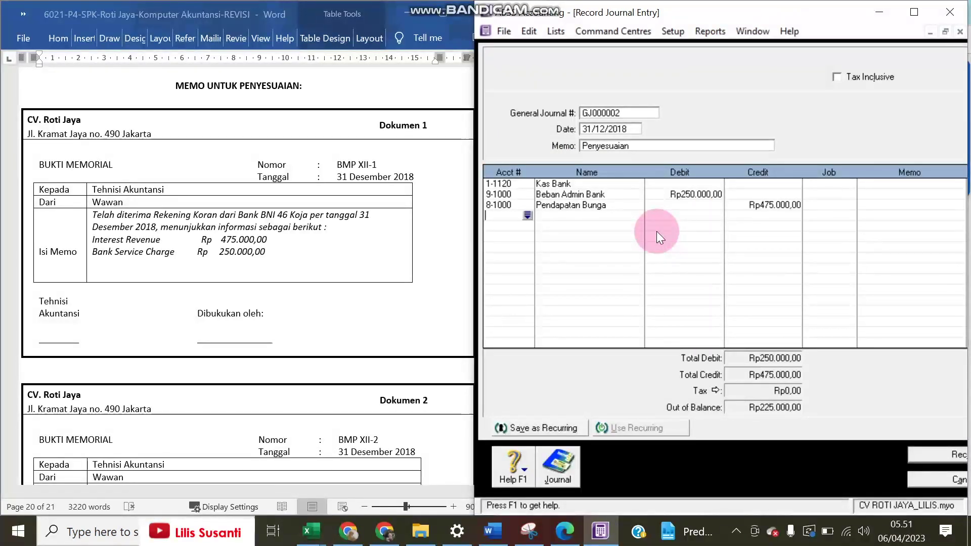
# Debit the Kas Bank line with the balancing Rp225.000,00 and record the journal entry
pyautogui.click(716, 183)
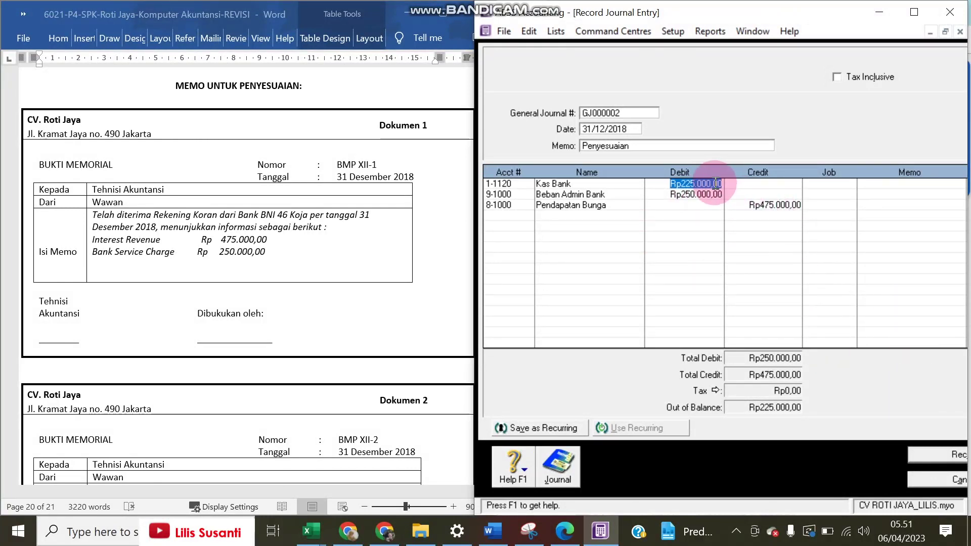
pyautogui.press('Tab')
pyautogui.press('Tab')
pyautogui.press('Tab')
pyautogui.press('Tab')
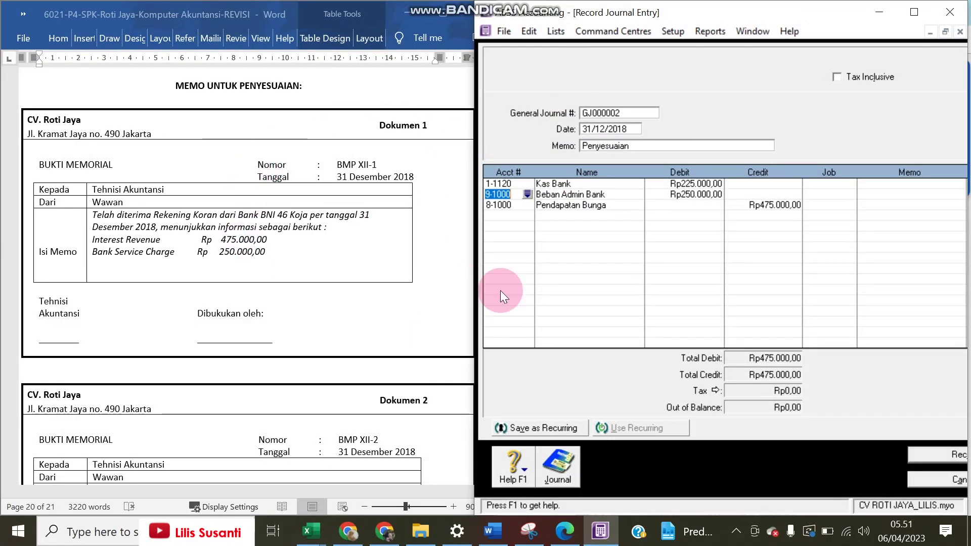
pyautogui.click(918, 456)
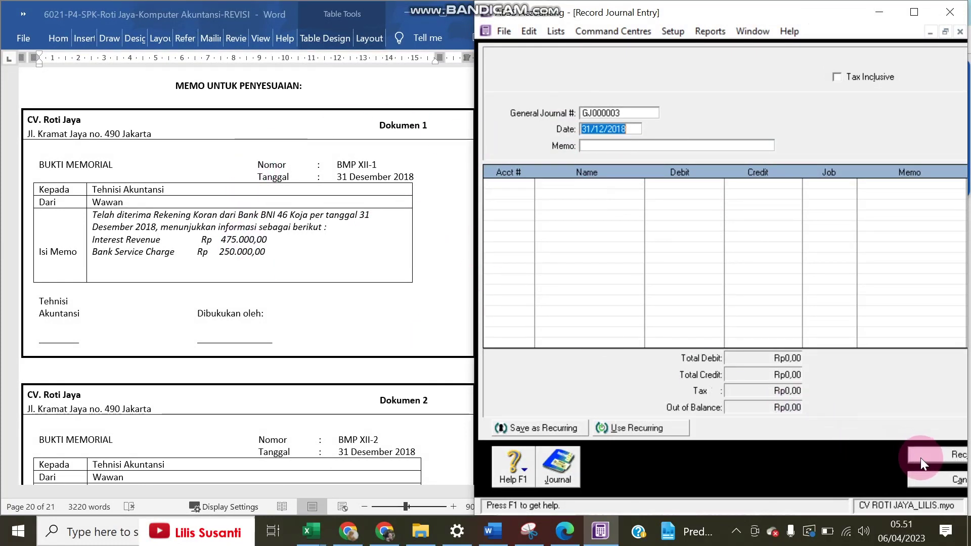
# Bring Dokumen 2 into view in Word, and set the new journal entry's memo to Penyesuaian in ABSS
pyautogui.click(367, 281)
pyautogui.scroll(-6, 367, 280)
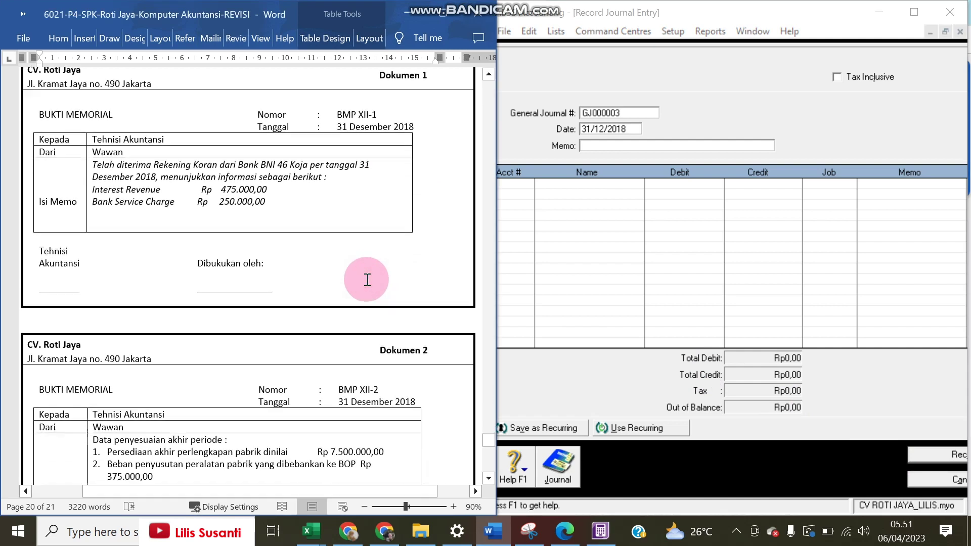
pyautogui.scroll(-1, 367, 279)
pyautogui.scroll(1, 367, 280)
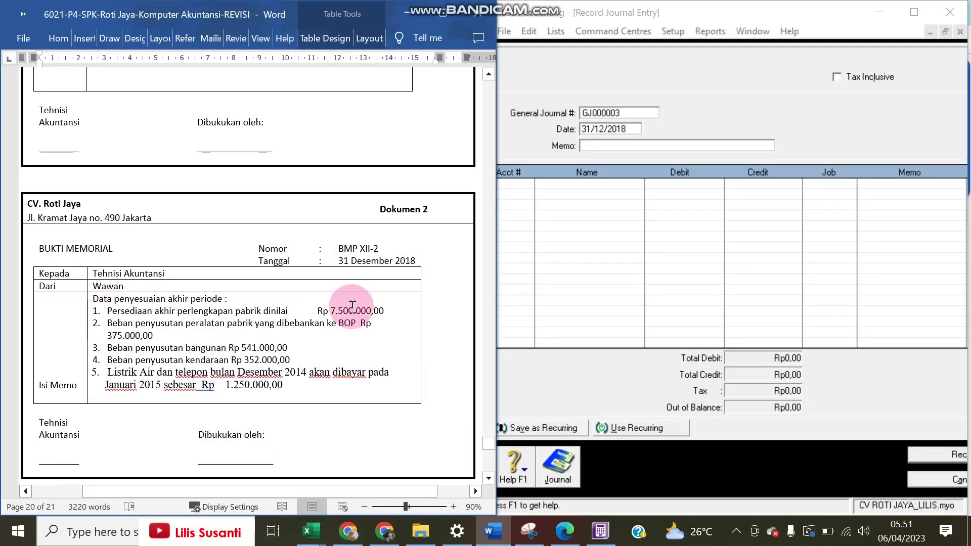
pyautogui.click(621, 146)
pyautogui.write('Penyesuaian')
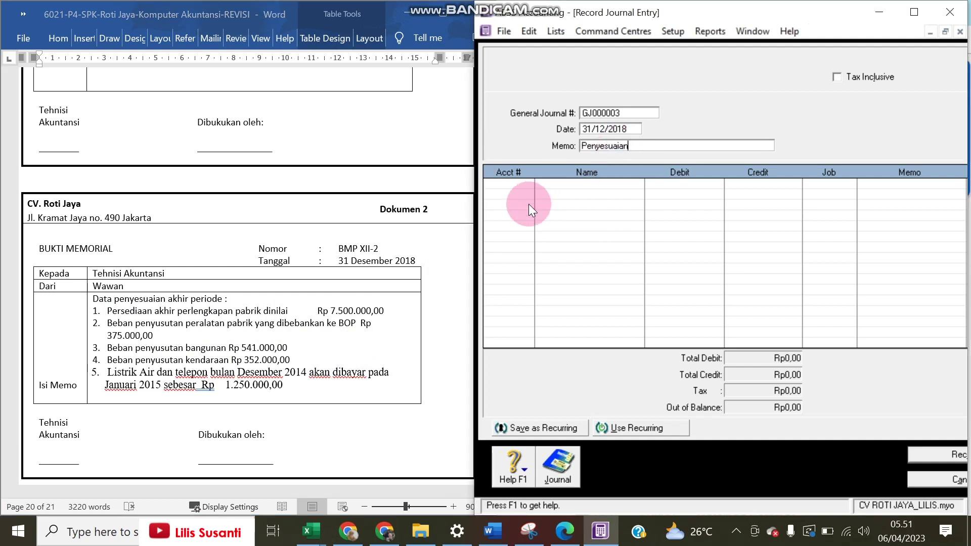
# Add account 6-3000 Beban Perlengkapan as the first line of the new entry
pyautogui.click(511, 189)
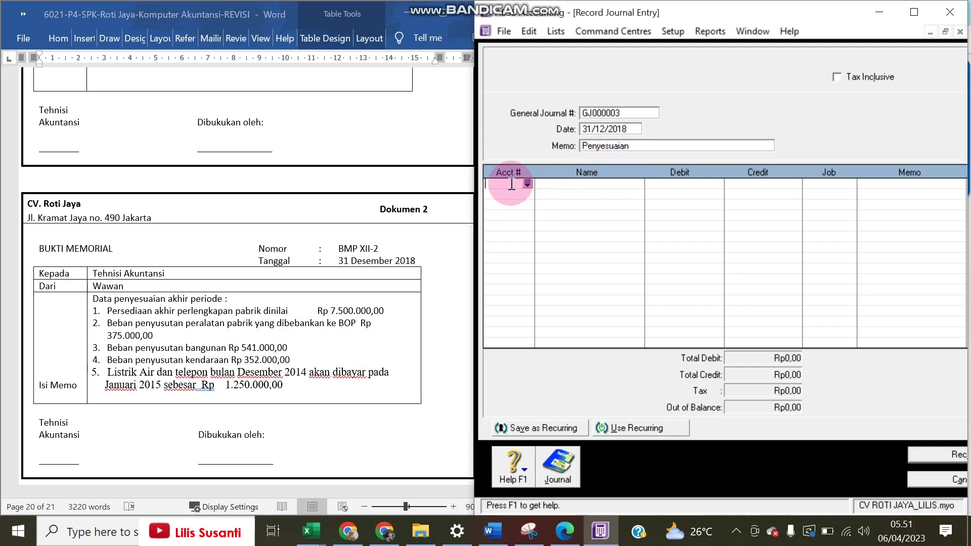
pyautogui.click(238, 283)
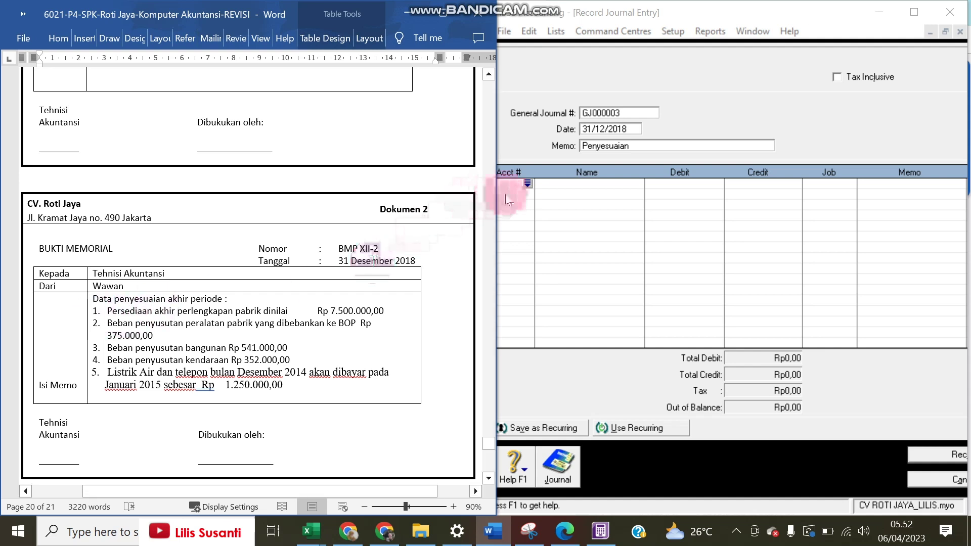
pyautogui.click(527, 183)
pyautogui.write('6')
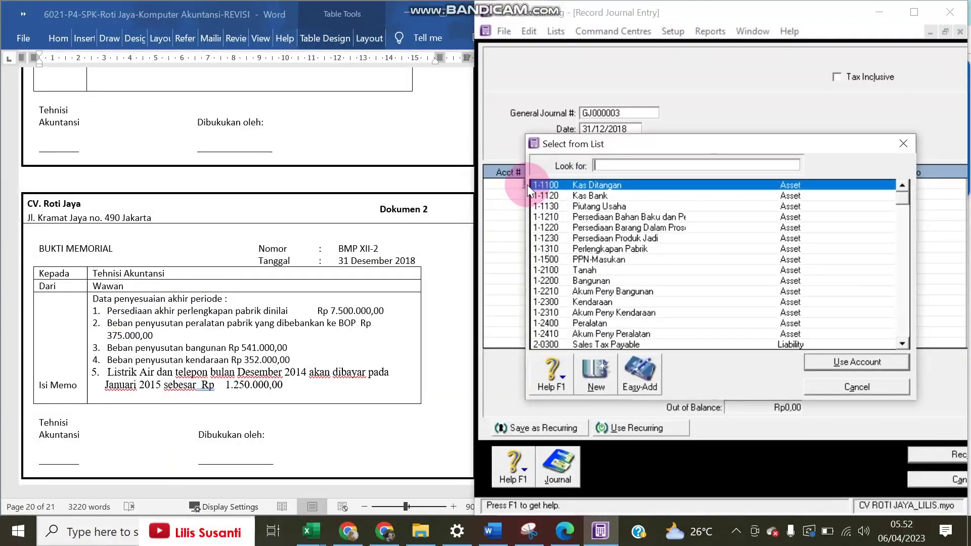
pyautogui.click(642, 270)
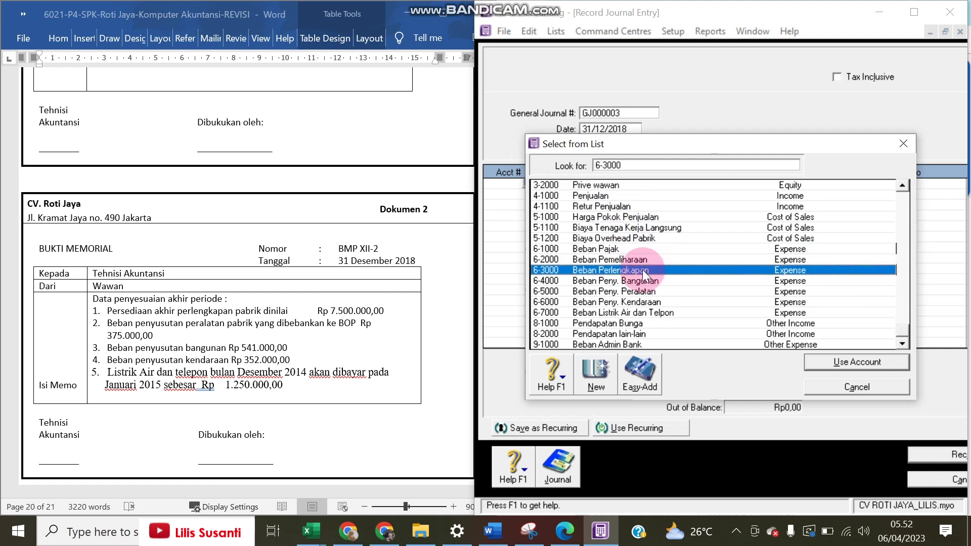
pyautogui.doubleClick(642, 270)
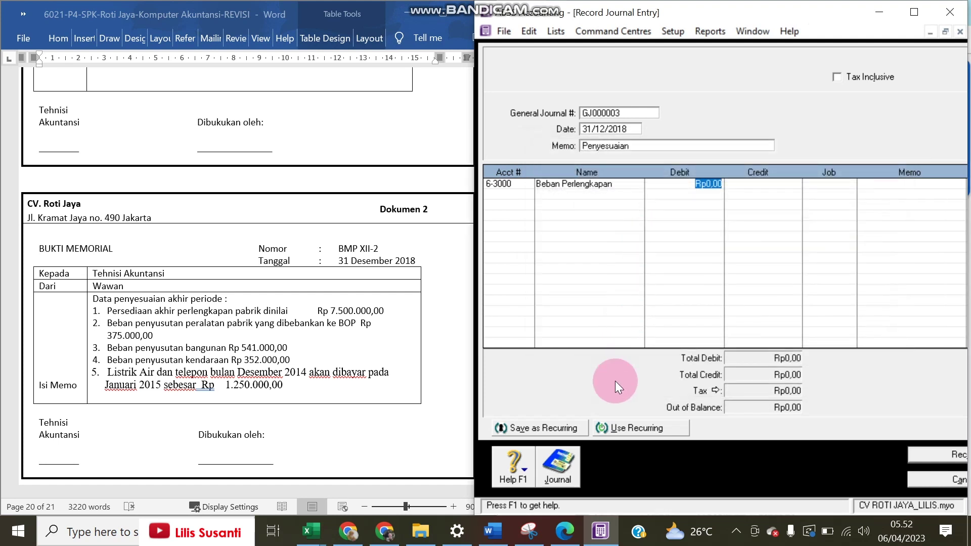
# Check the Perlengkapan Pabrik row in Trial Balance.pdf in Edge, and return to the Beban Perlengkapan debit amount in ABSS
pyautogui.click(565, 531)
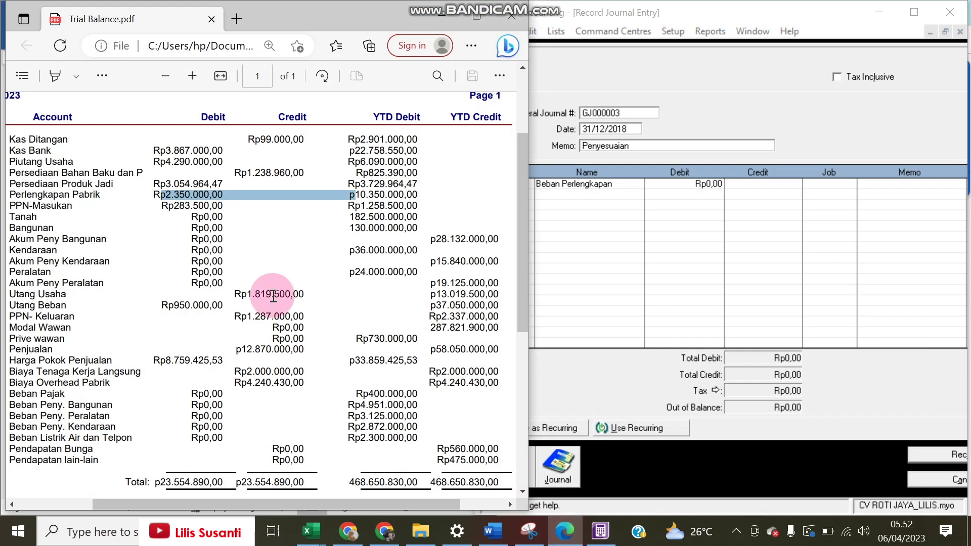
pyautogui.click(112, 197)
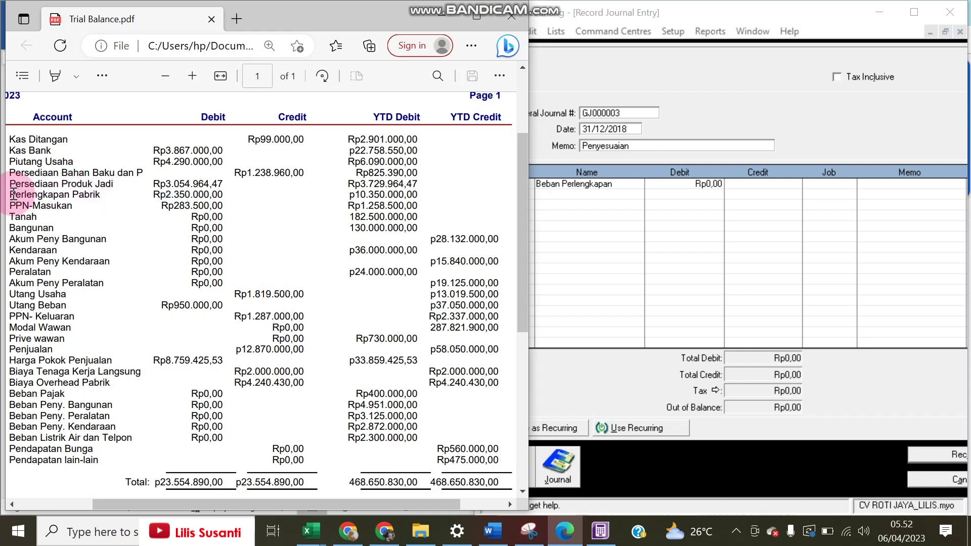
pyautogui.moveTo(8, 195); pyautogui.dragTo(416, 192)
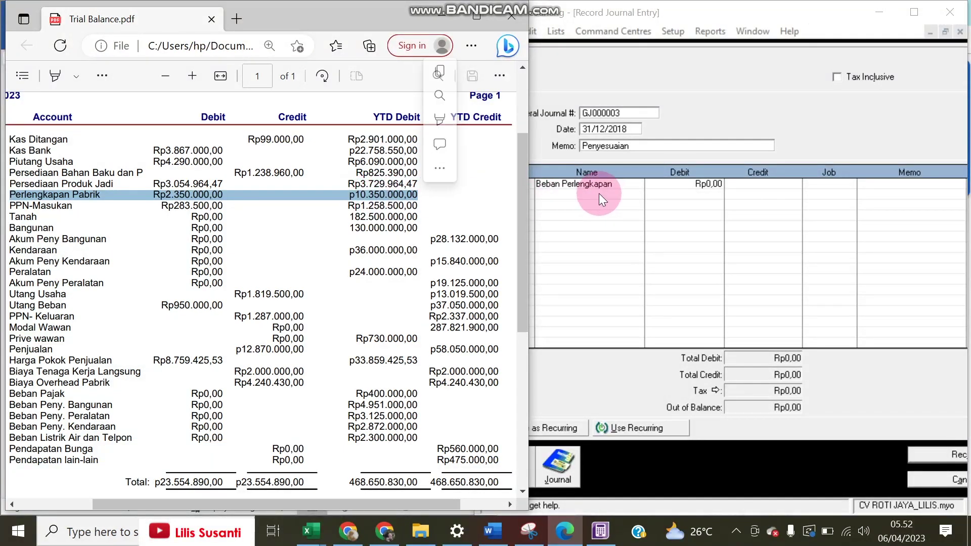
pyautogui.click(702, 185)
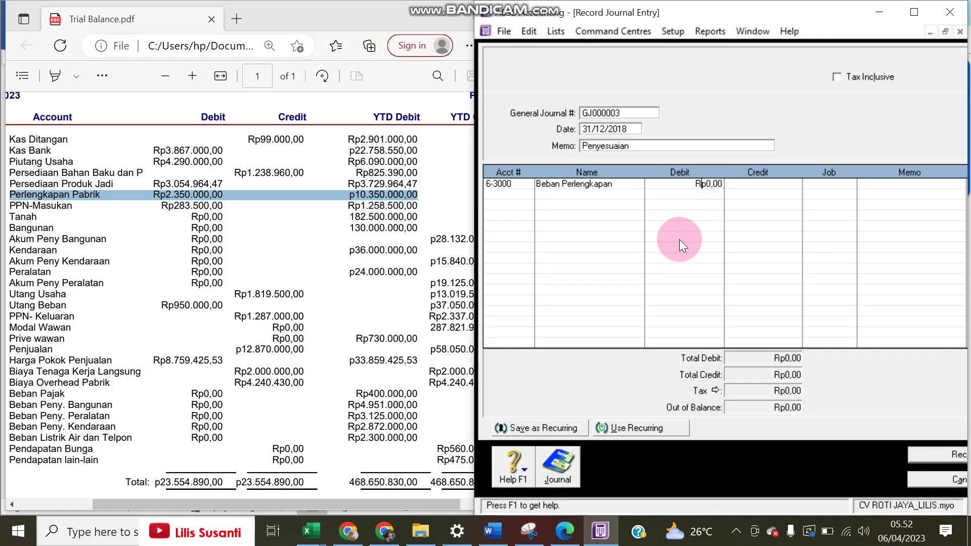
# Check the ending supplies value in Dokumen 2 in Word, and open a cleared calculator on the Beban Perlengkapan debit in ABSS
pyautogui.click(492, 531)
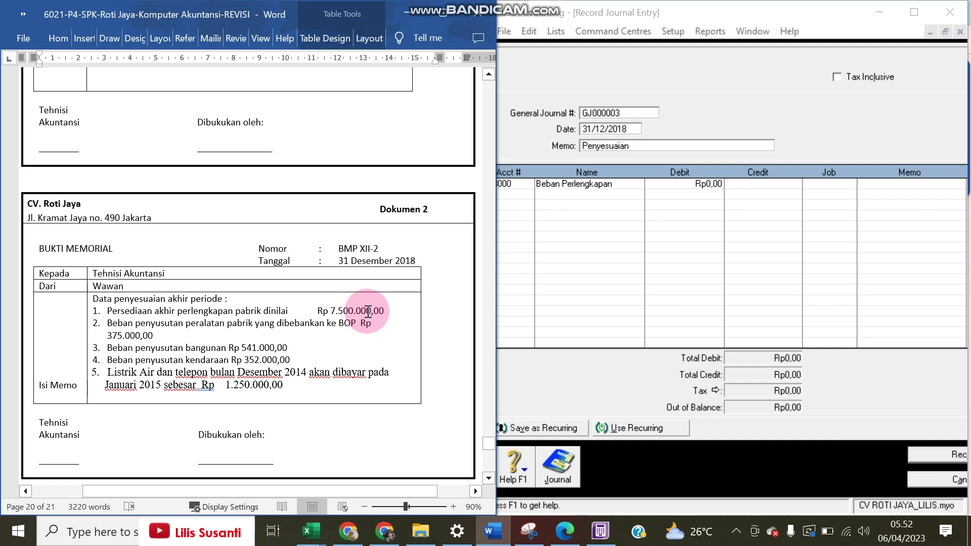
pyautogui.click(673, 186)
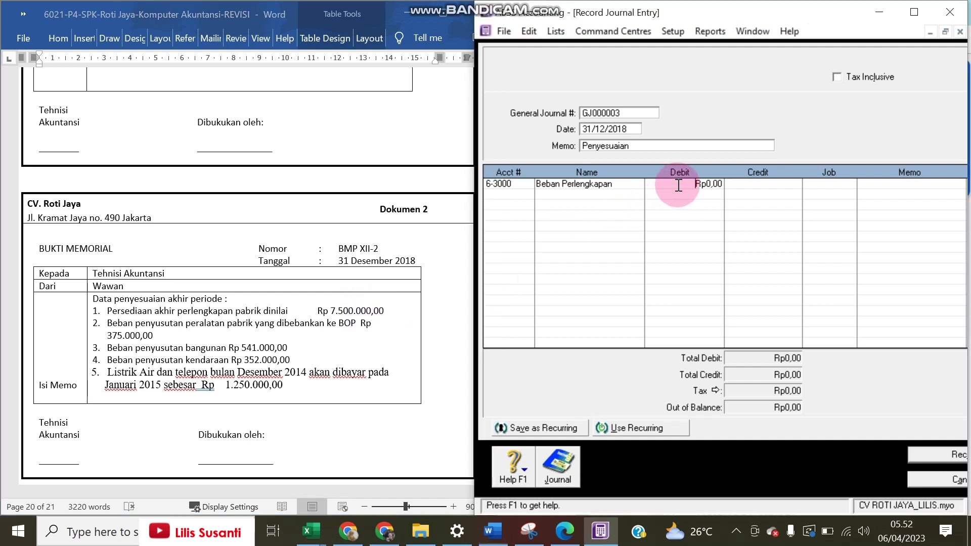
pyautogui.press('space')
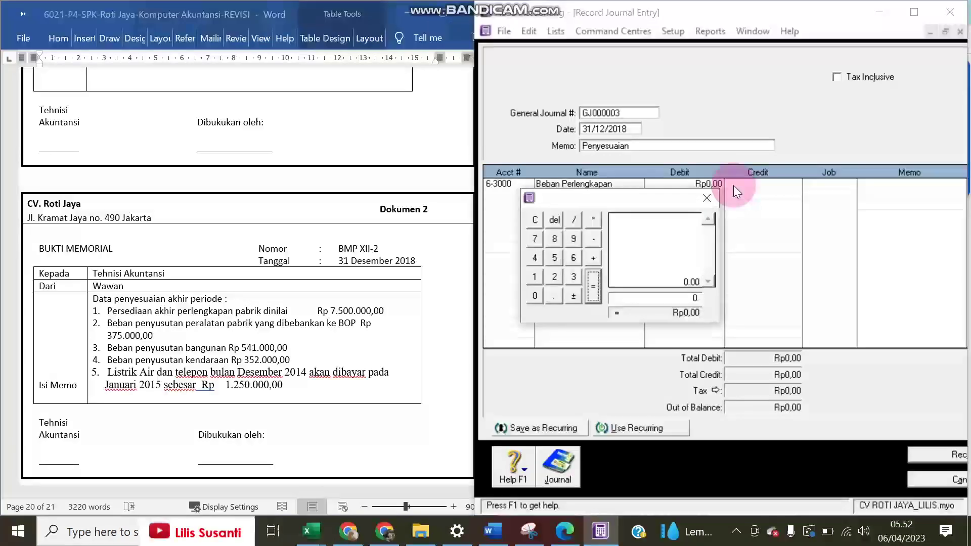
pyautogui.click(532, 291)
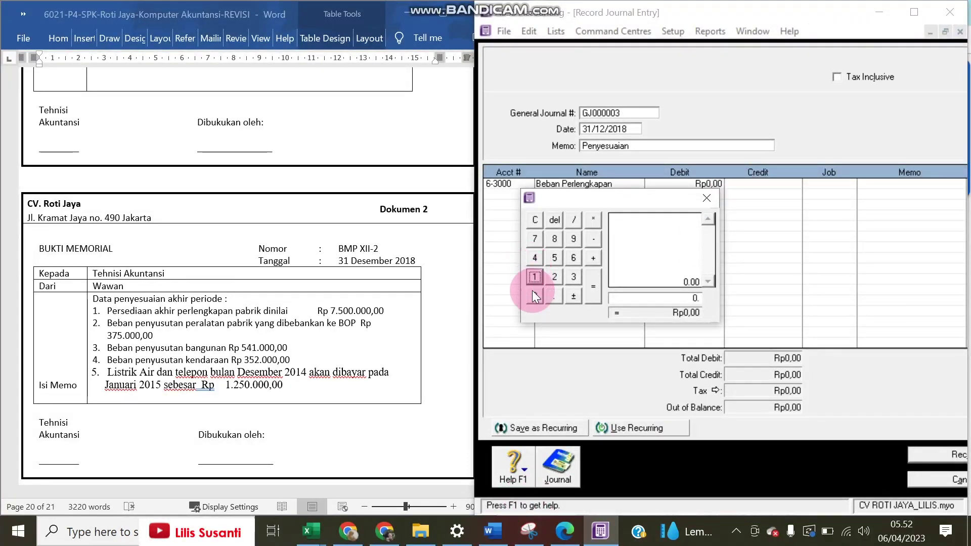
pyautogui.click(535, 277)
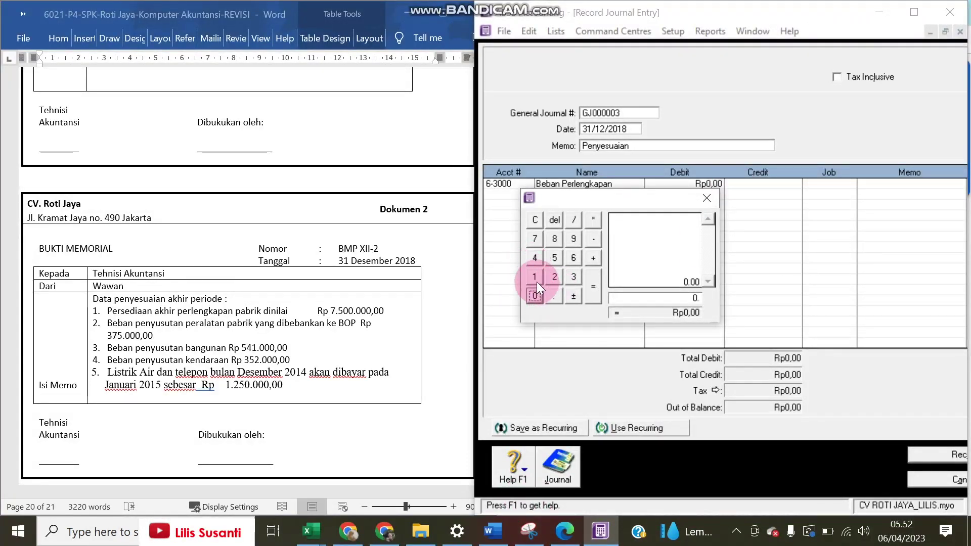
pyautogui.click(535, 221)
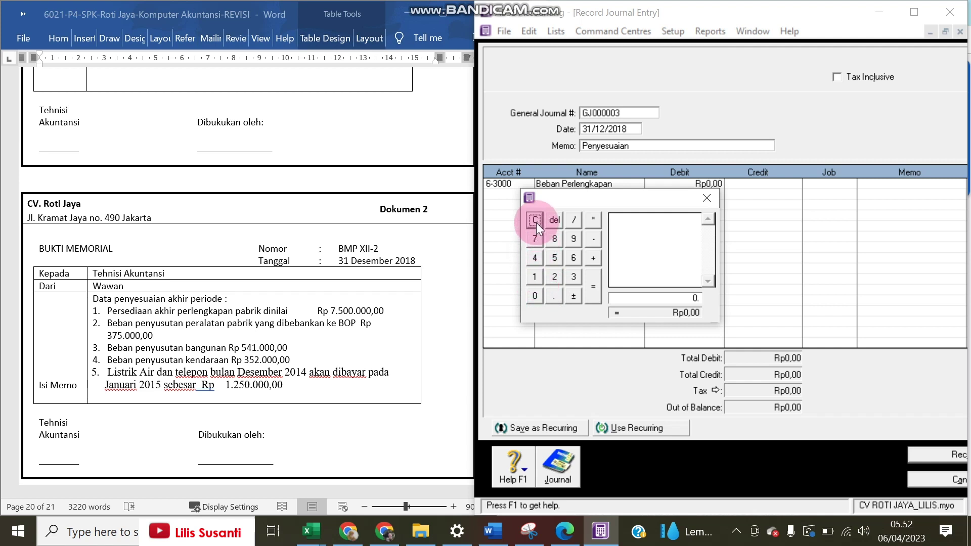
# Enter 10350000 as the amount to subtract from, checking it against the Perlengkapan Pabrik YTD debit in Trial Balance.pdf in Edge
pyautogui.click(533, 277)
pyautogui.click(534, 295)
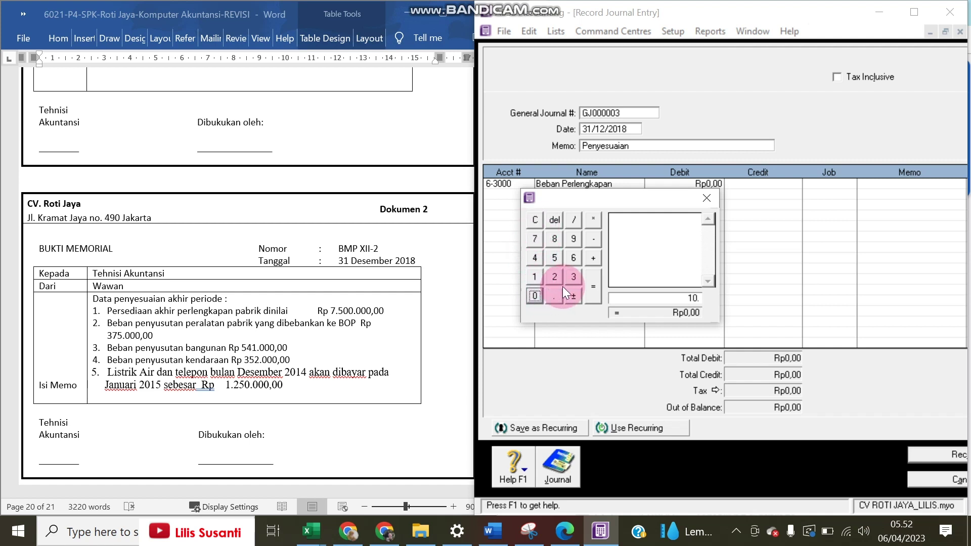
pyautogui.click(571, 276)
pyautogui.click(554, 257)
pyautogui.click(536, 294)
pyautogui.click(536, 294)
pyautogui.click(535, 295)
pyautogui.click(535, 294)
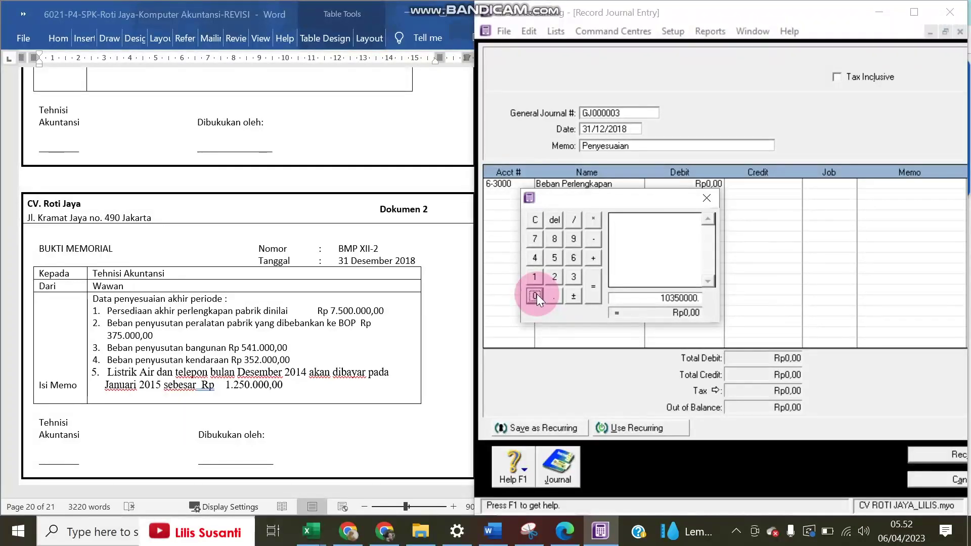
pyautogui.click(564, 531)
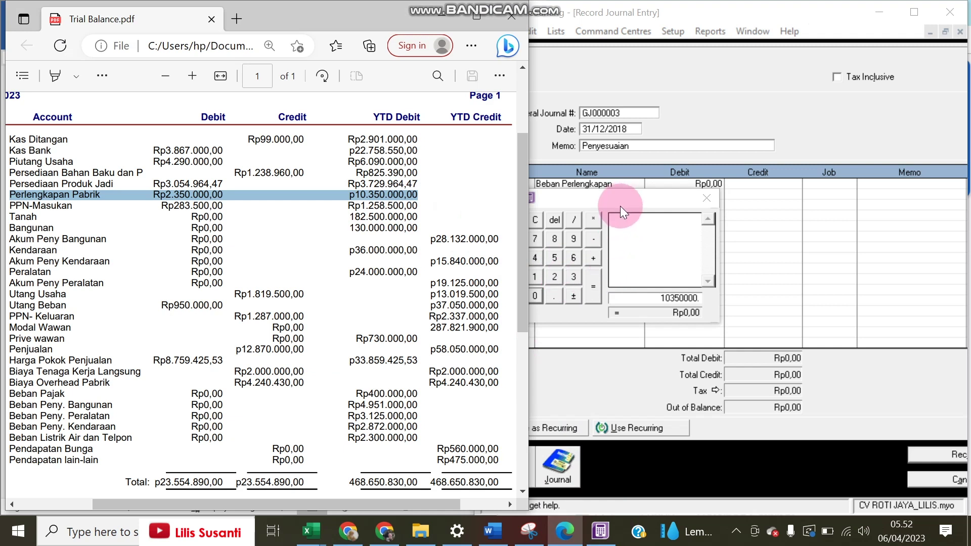
pyautogui.click(593, 238)
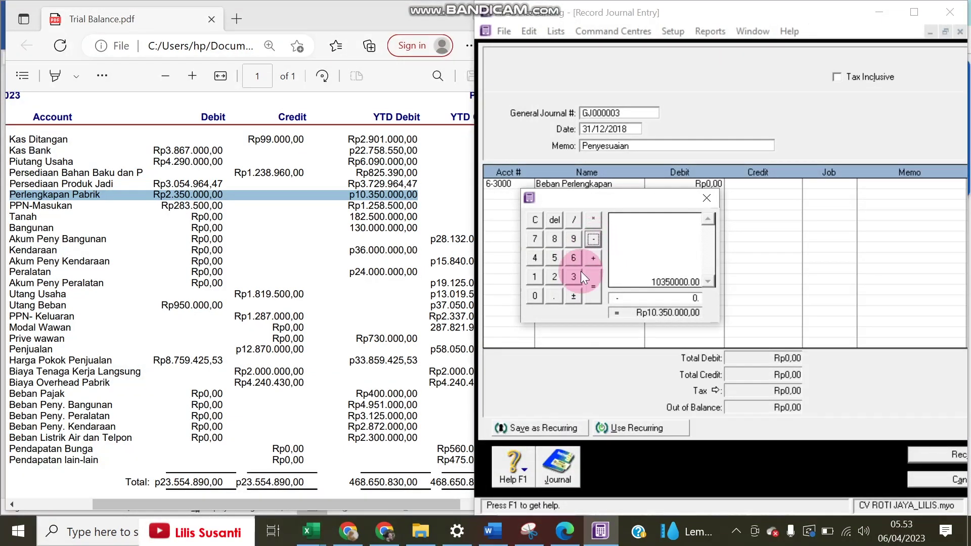
# Subtract the 7500000 ending supplies value from Dokumen 2 in Word, and accept 2850000 as the Beban Perlengkapan debit in ABSS
pyautogui.click(492, 530)
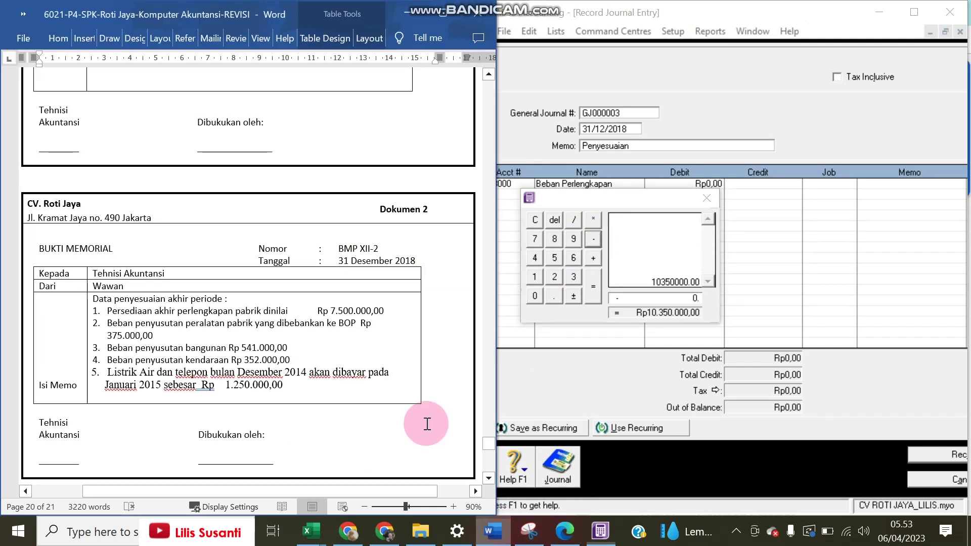
pyautogui.click(552, 281)
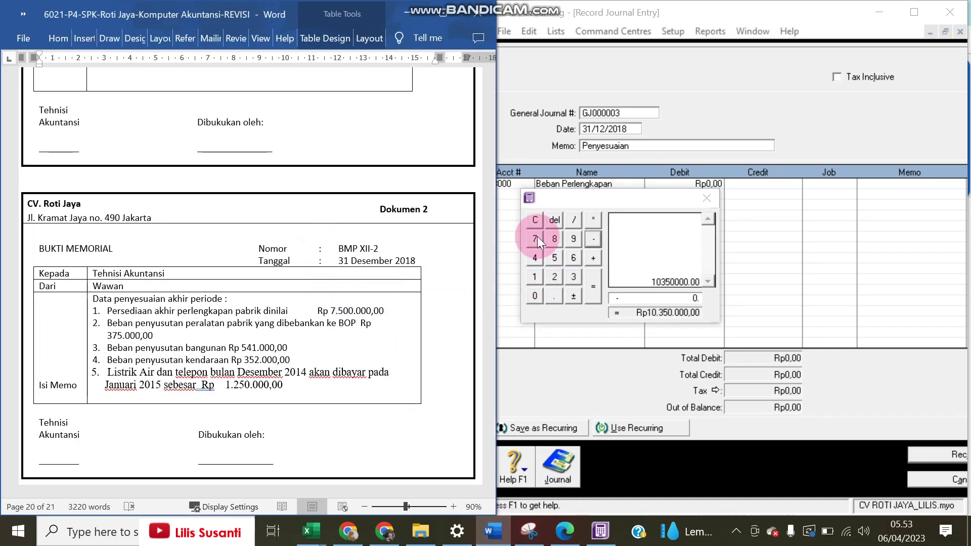
pyautogui.click(535, 238)
pyautogui.click(554, 258)
pyautogui.click(535, 296)
pyautogui.click(535, 296)
pyautogui.click(535, 296)
pyautogui.click(535, 296)
pyautogui.click(535, 296)
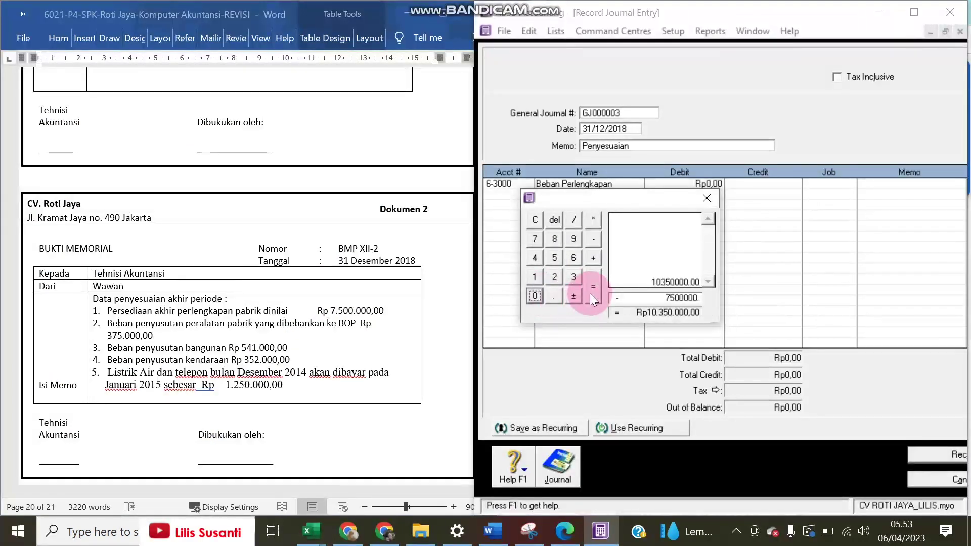
pyautogui.click(590, 293)
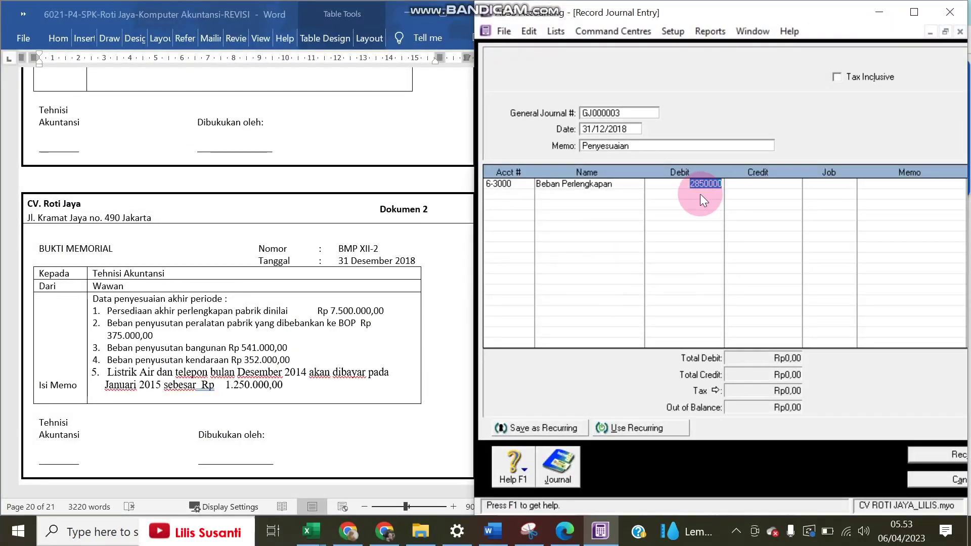
pyautogui.press('Return')
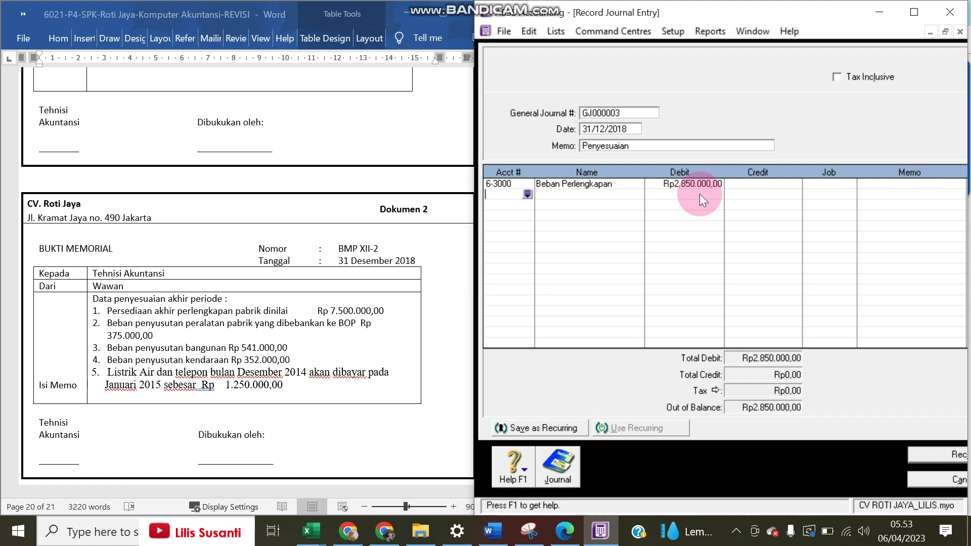
# Add account 1-1310 Perlengkapan Pabrik as the second line with the balancing credit of Rp2.850.000,00
pyautogui.press('Return')
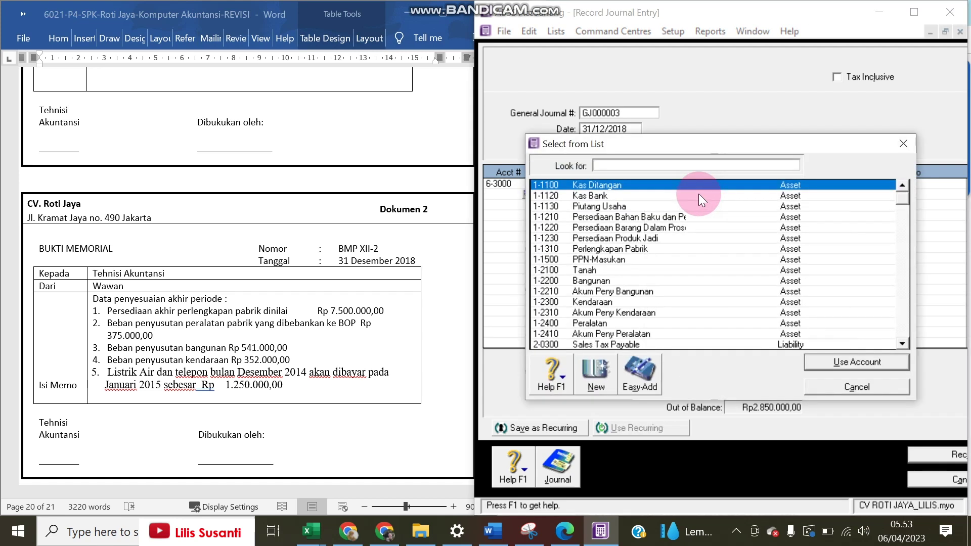
pyautogui.doubleClick(627, 243)
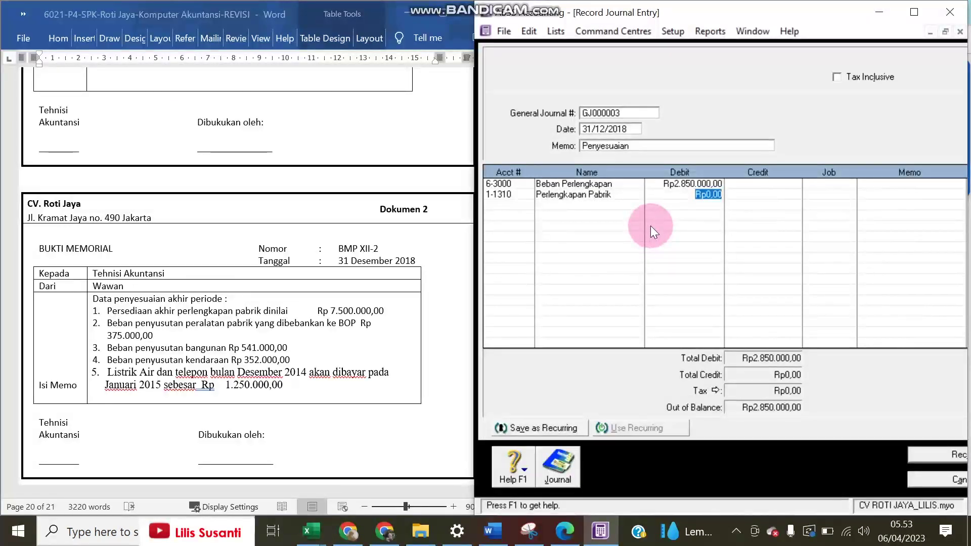
pyautogui.press('Tab')
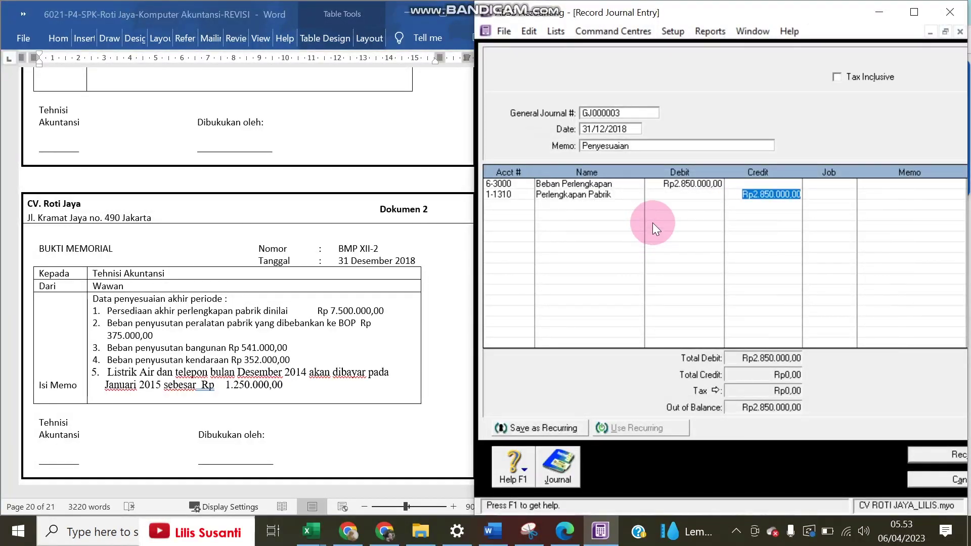
pyautogui.press('Tab')
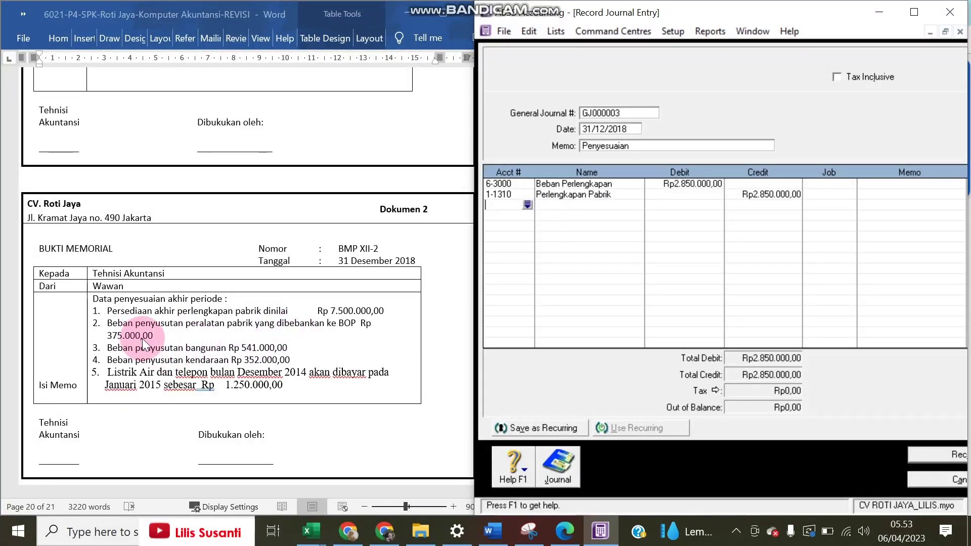
# Add account 5-1200 Biaya Overhead Pabrik as the third line with a debit of Rp375.000,00
pyautogui.click(527, 205)
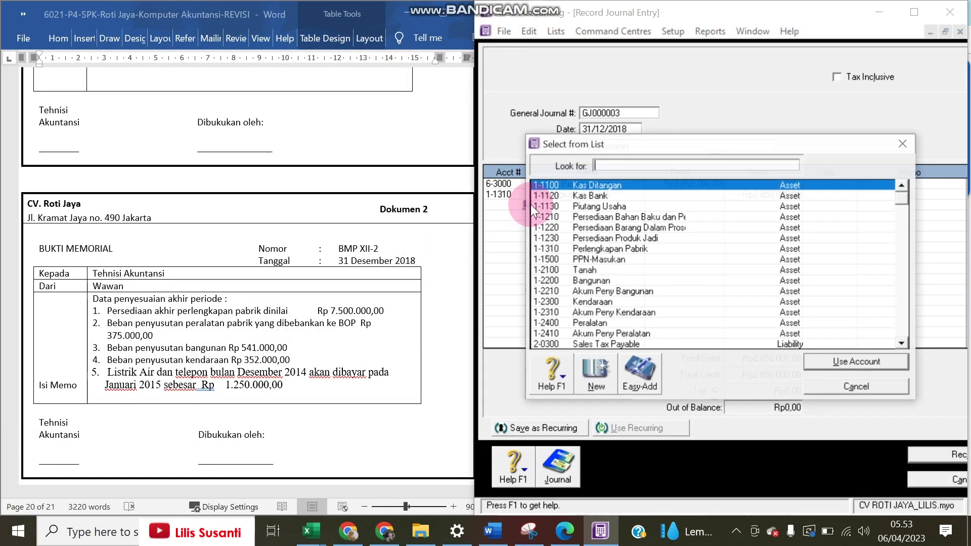
pyautogui.write('5')
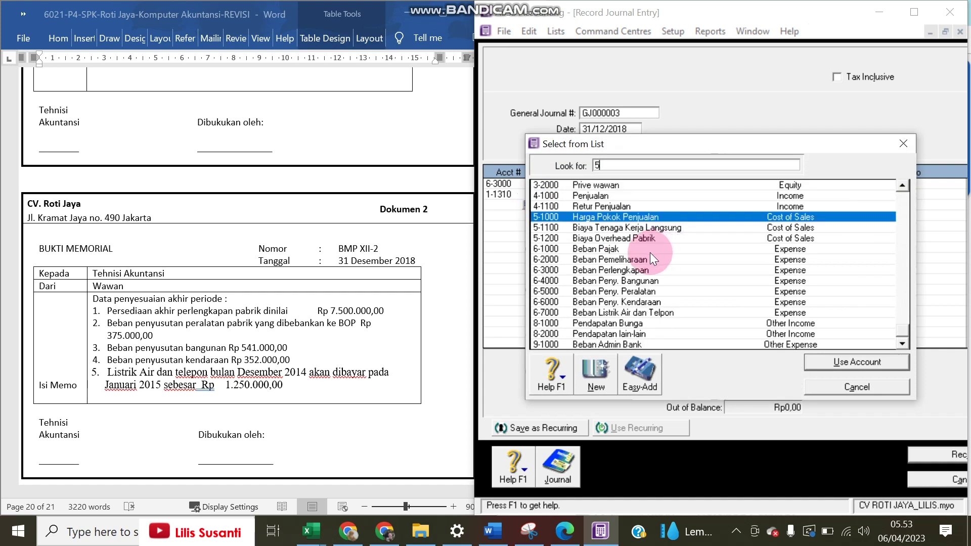
pyautogui.doubleClick(605, 238)
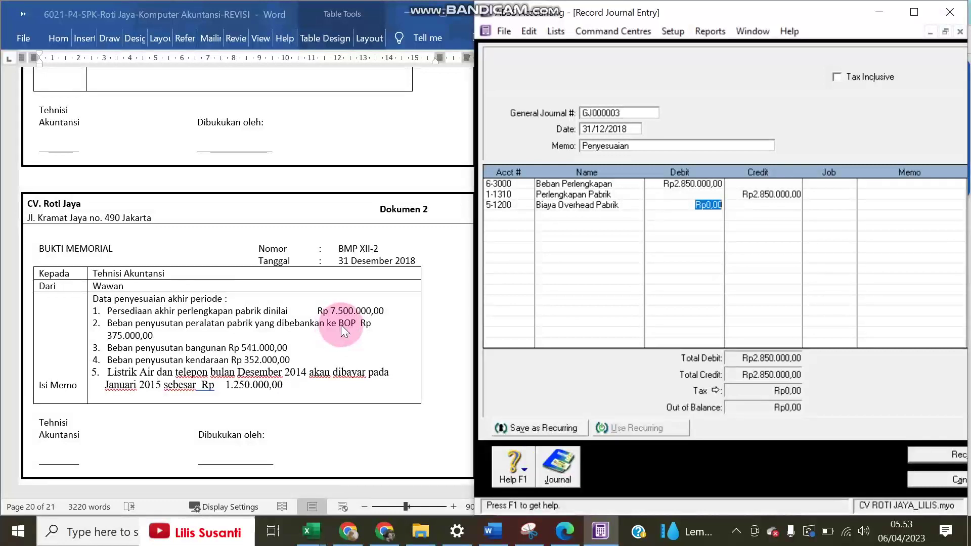
pyautogui.write('375.000')
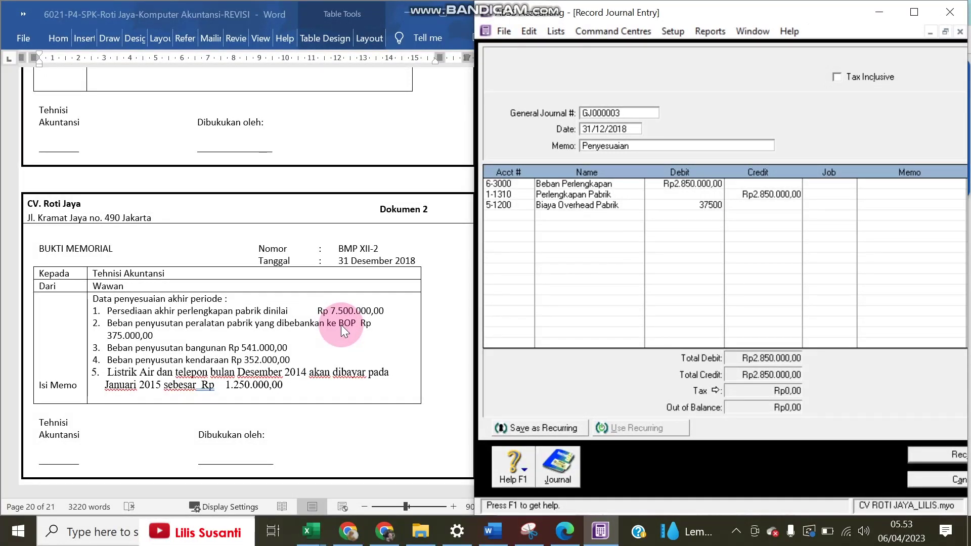
pyautogui.press('Tab')
# Add account 1-2410 Akum Peny Peralatan as the fourth line with the balancing credit of Rp375.000,00
pyautogui.press('Tab')
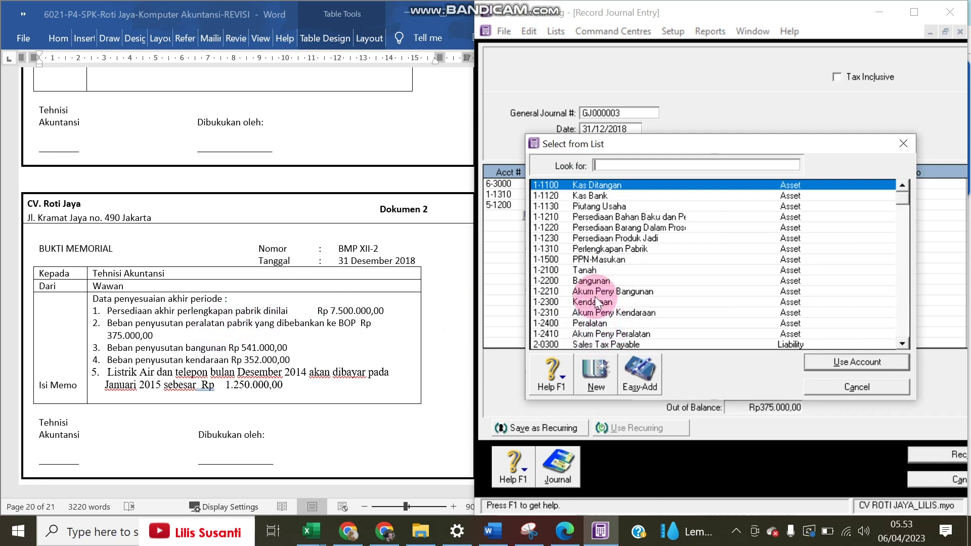
pyautogui.doubleClick(593, 333)
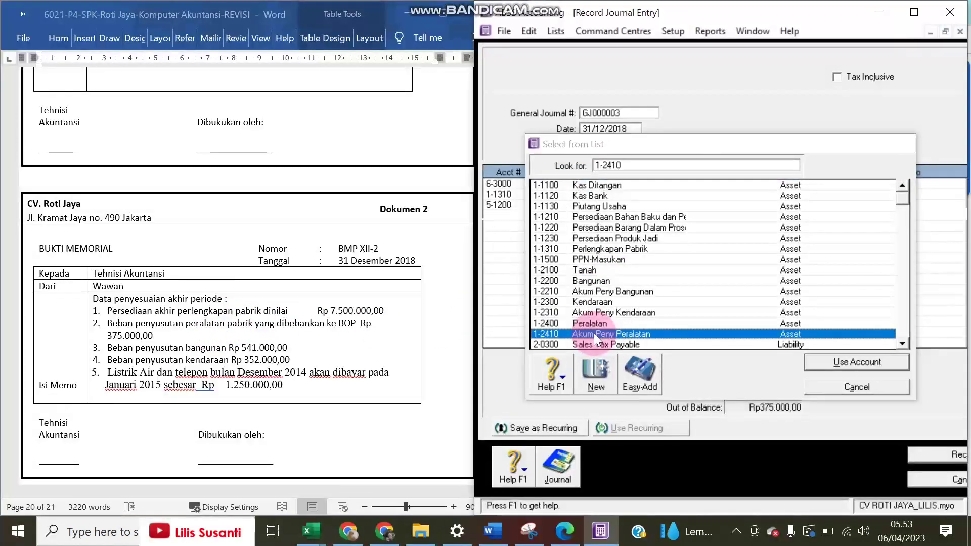
pyautogui.press('Tab')
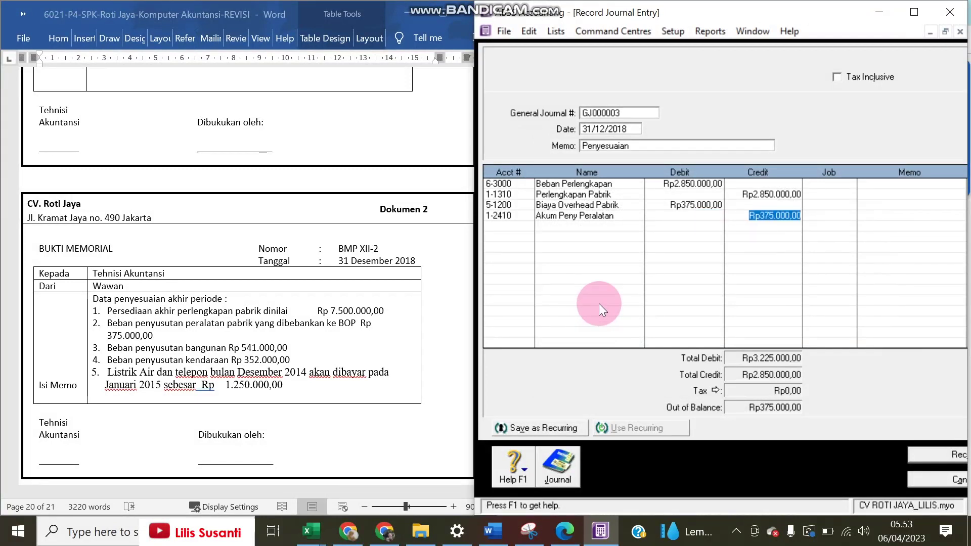
pyautogui.press('Tab')
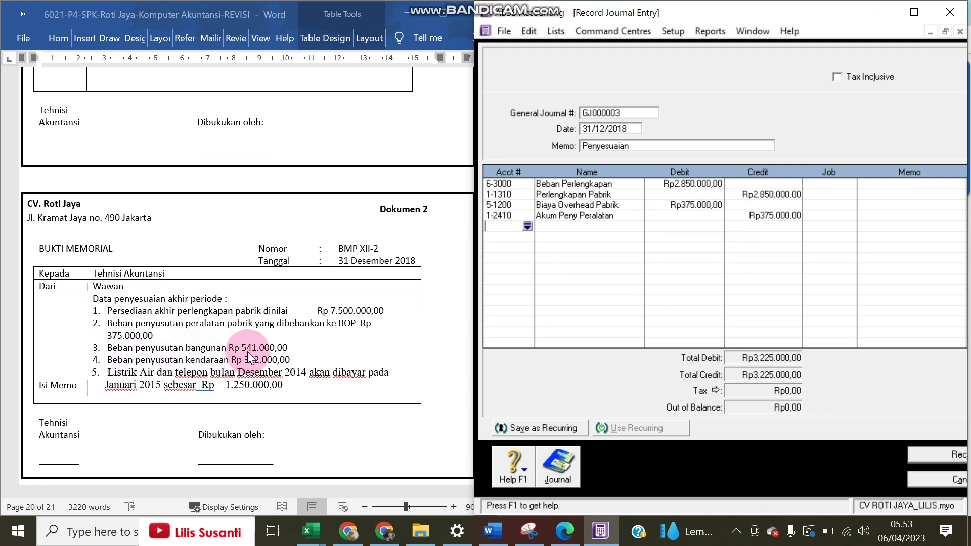
# Add account 6-4000 Beban Peny. Bangunan as the fifth line with a debit of Rp541.000,00
pyautogui.click(527, 226)
pyautogui.write('6')
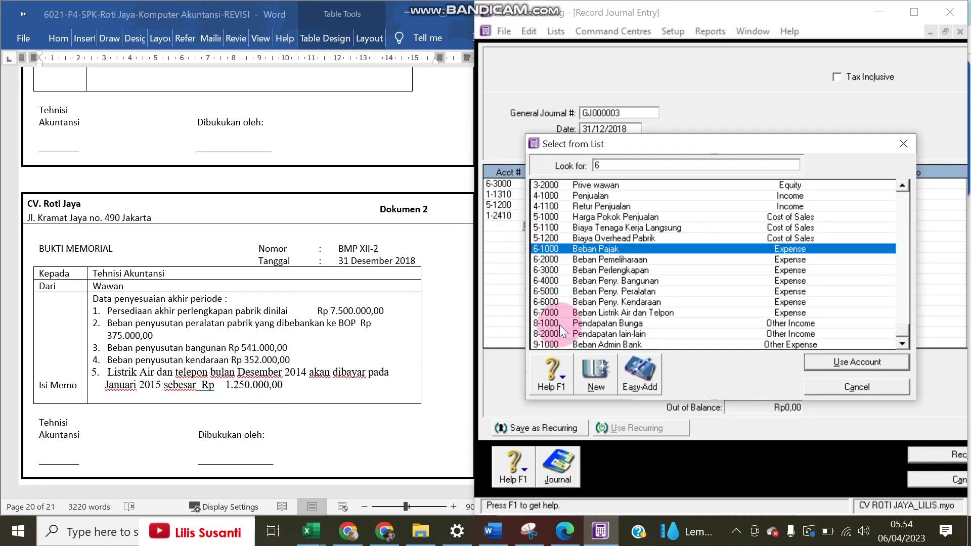
pyautogui.write('-4000')
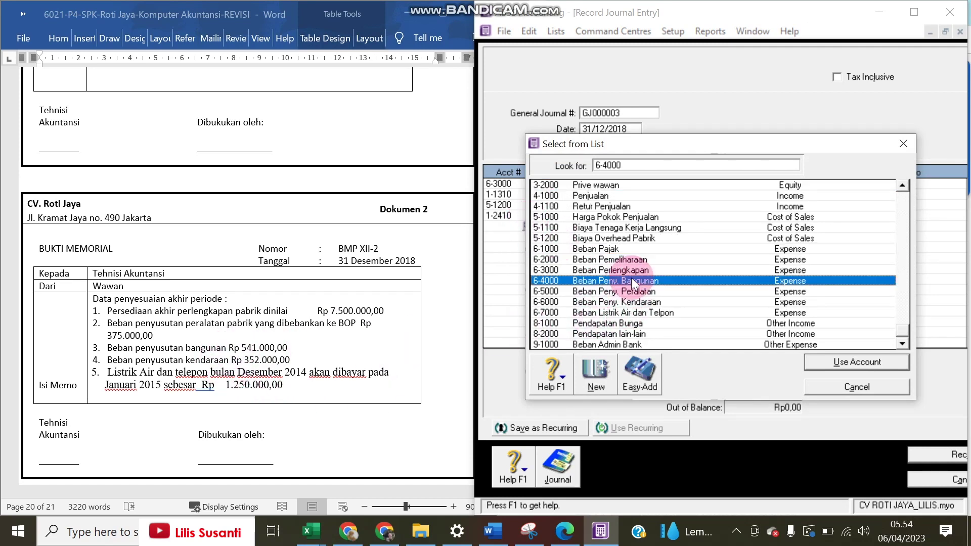
pyautogui.press('Return')
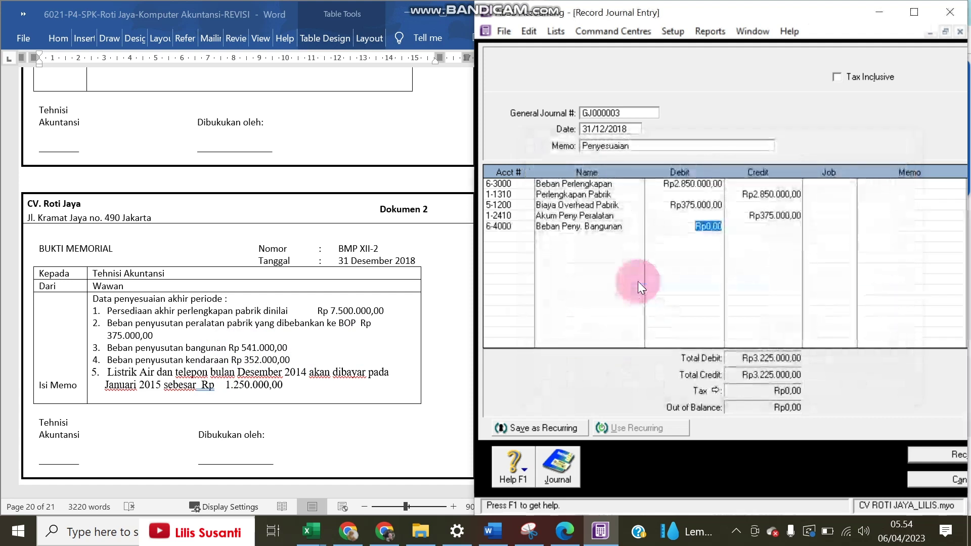
pyautogui.write('541')
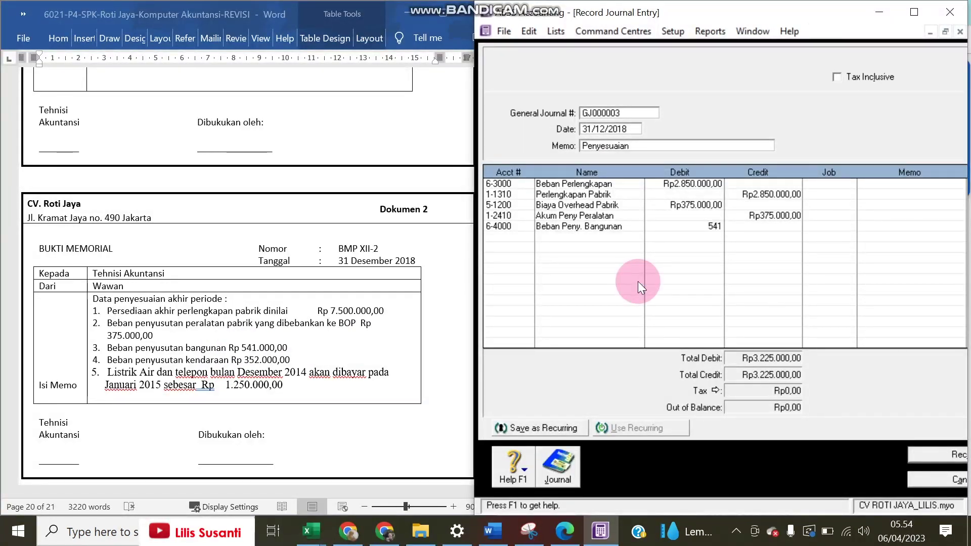
pyautogui.write('000')
pyautogui.press('Return')
# Add account 1-2210 Akum Peny Bangunan as the sixth line with the balancing credit of Rp541.000,00
pyautogui.press('Return')
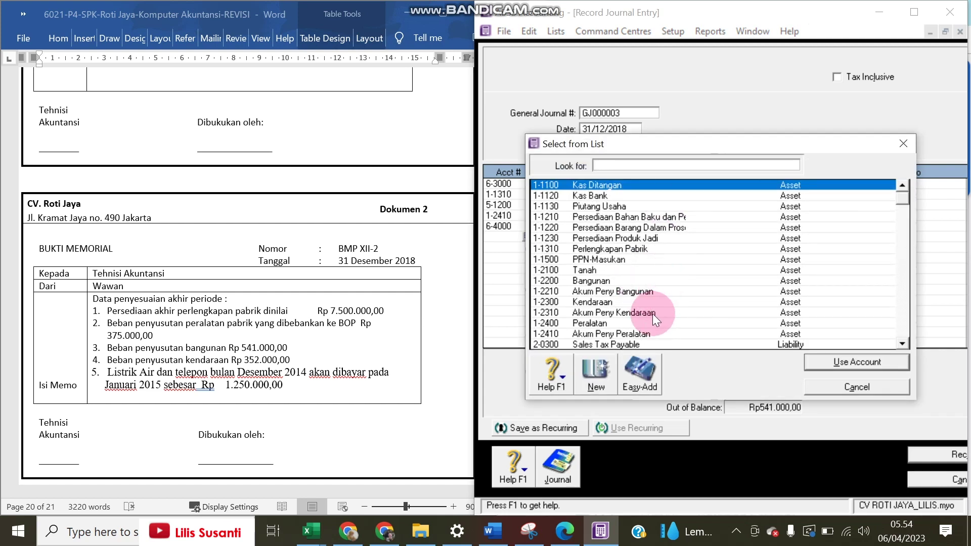
pyautogui.doubleClick(619, 292)
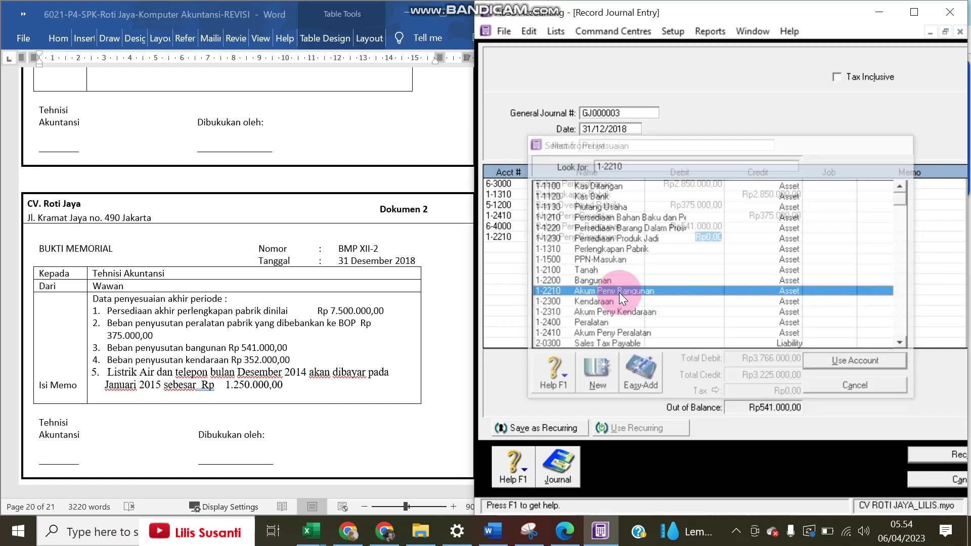
pyautogui.press('Return')
pyautogui.press('Return')
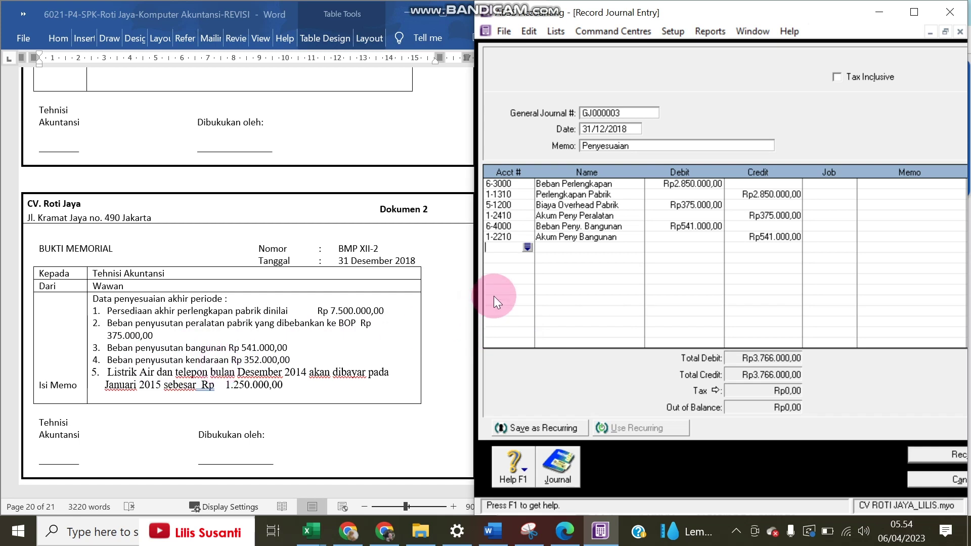
# Add account 6-6000 Beban Peny. Kendaraan as the seventh line with a debit of Rp352.000,00
pyautogui.click(527, 247)
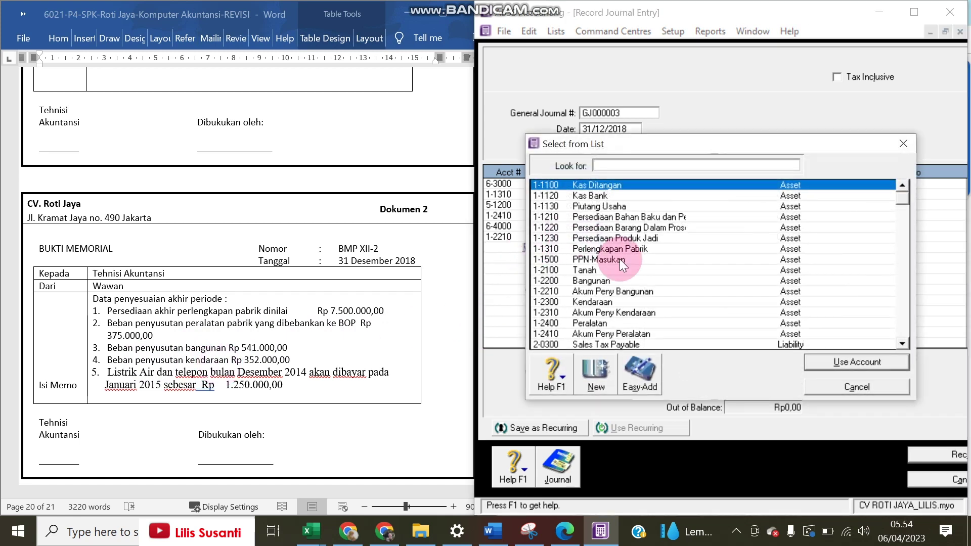
pyautogui.write('6')
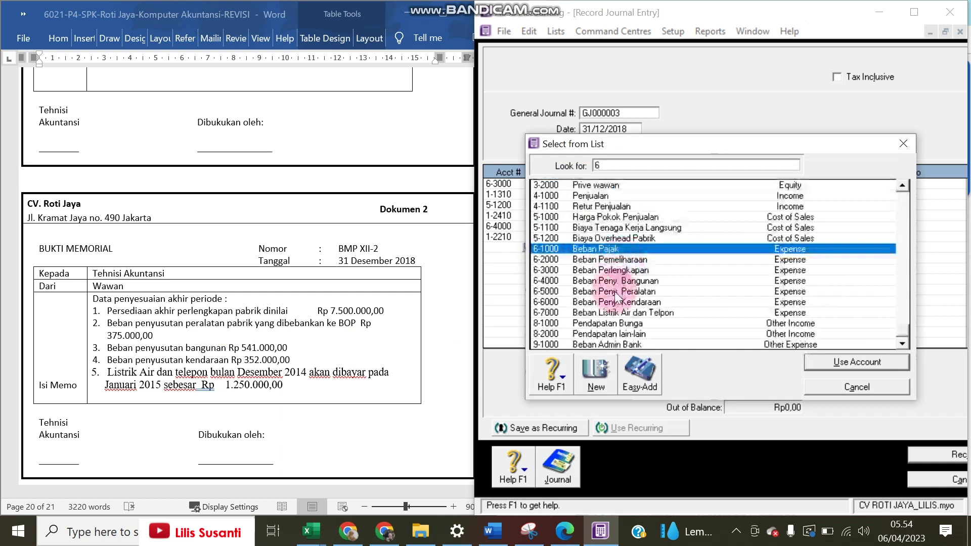
pyautogui.doubleClick(623, 301)
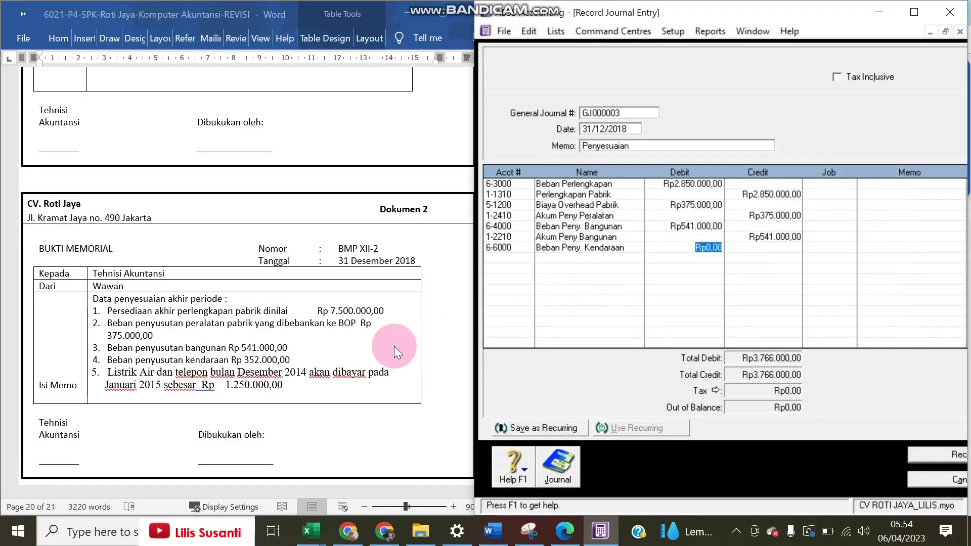
pyautogui.write('352000')
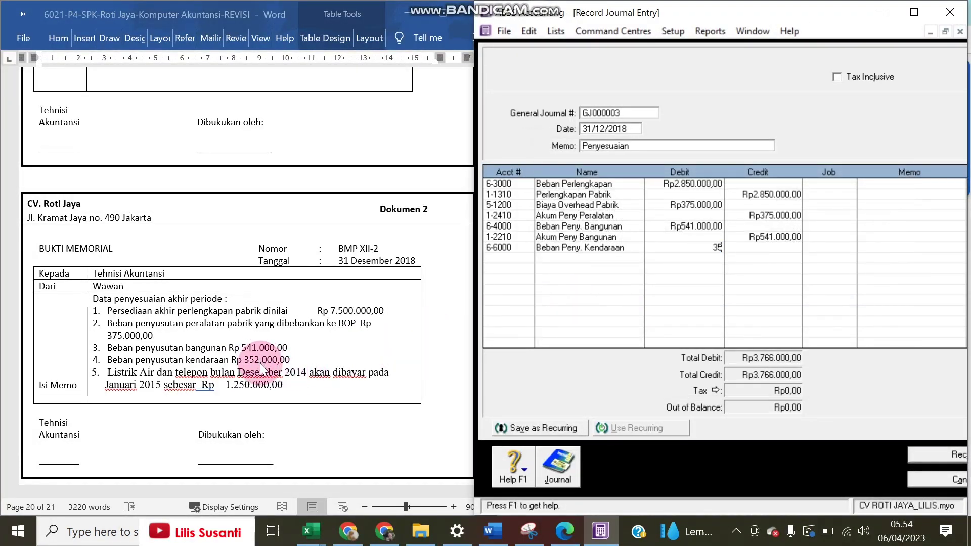
pyautogui.press('Return')
pyautogui.press('Return')
pyautogui.press('Return')
# Add account 1-2310 Akum Peny Kendaraan as the eighth line with the balancing credit of Rp352.000,00
pyautogui.press('Return')
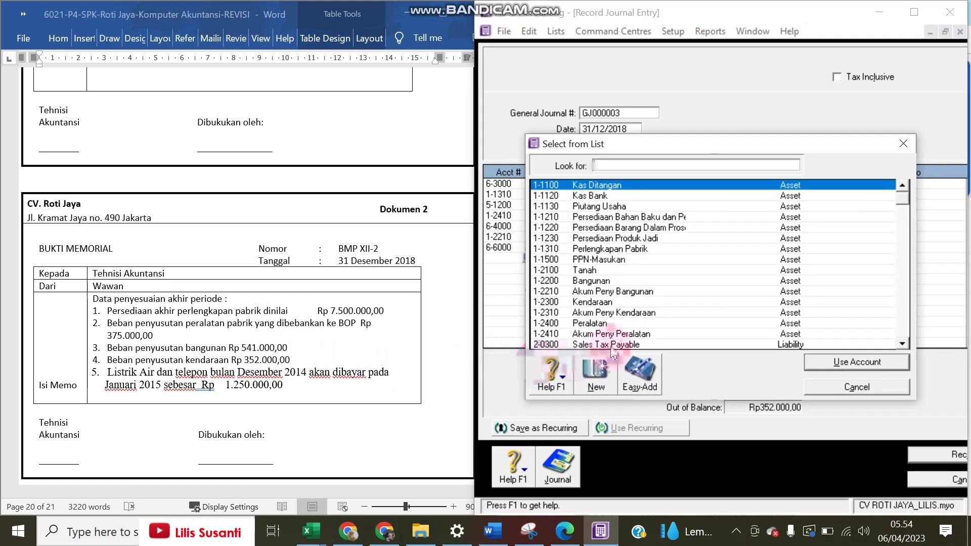
pyautogui.click(610, 314)
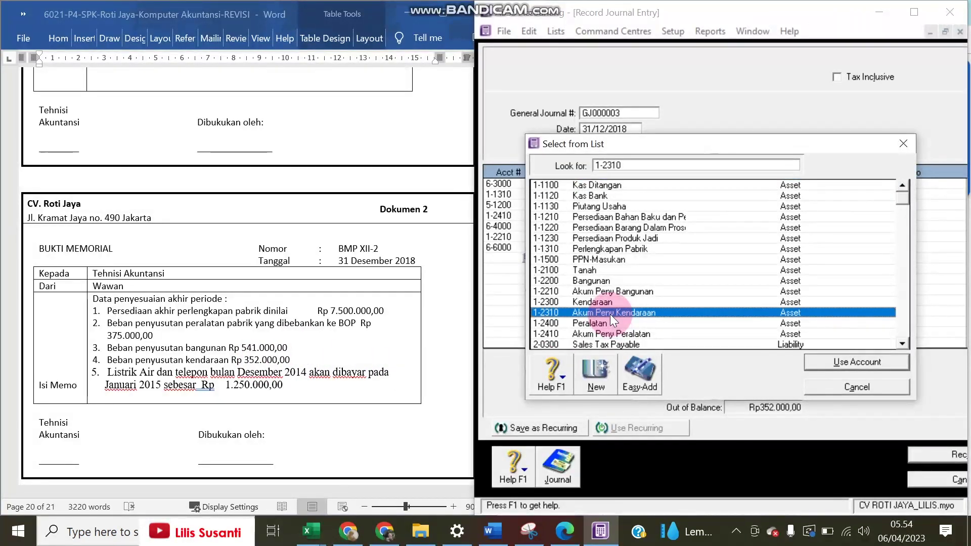
pyautogui.press('Return')
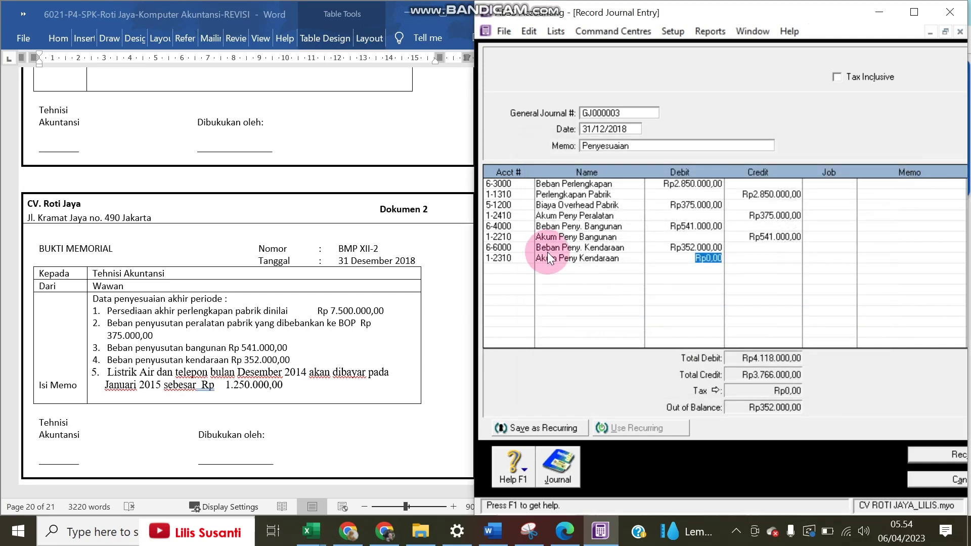
pyautogui.press('Return')
pyautogui.press('Return')
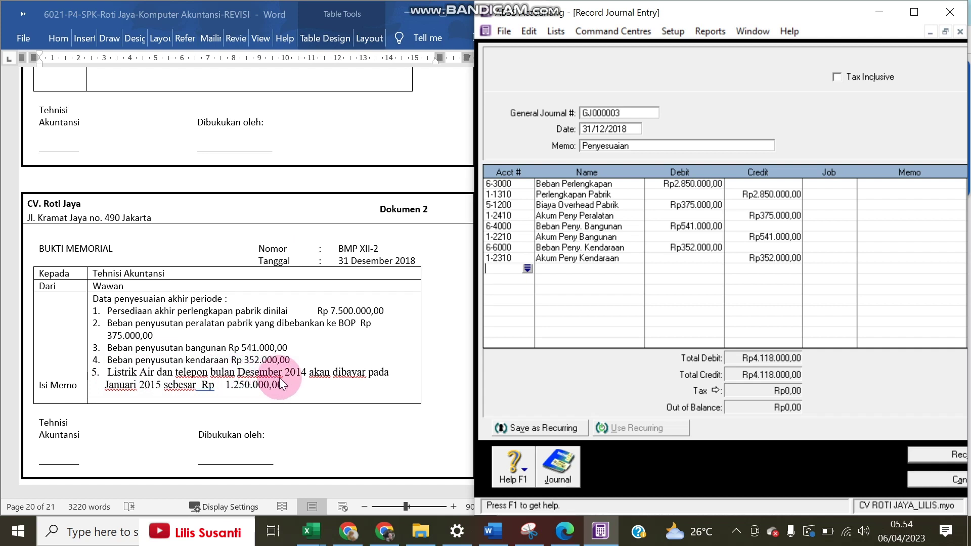
# Correct the years in item 5 of the Word memo Dokumen 2 to Desember 2018 and Januari 2019
pyautogui.click(302, 373)
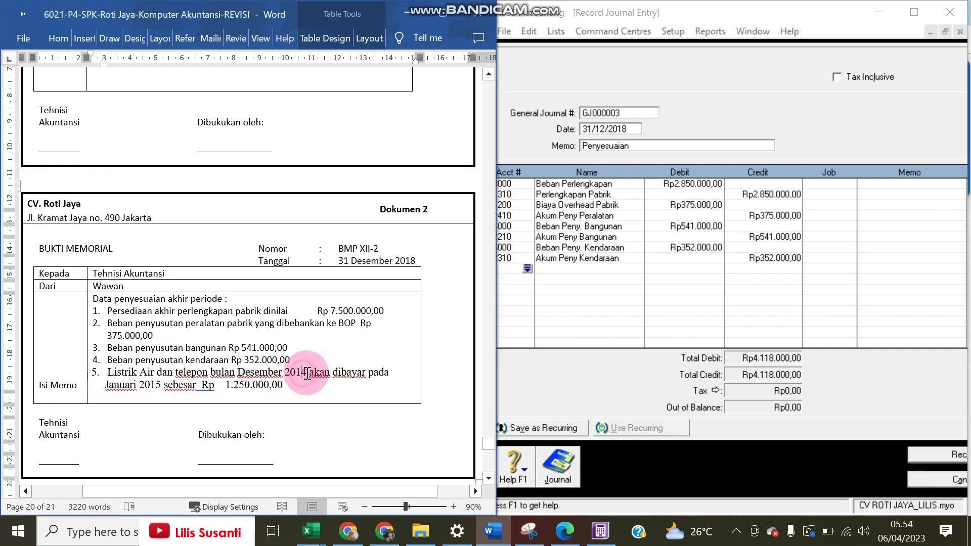
pyautogui.press('Delete')
pyautogui.write('8')
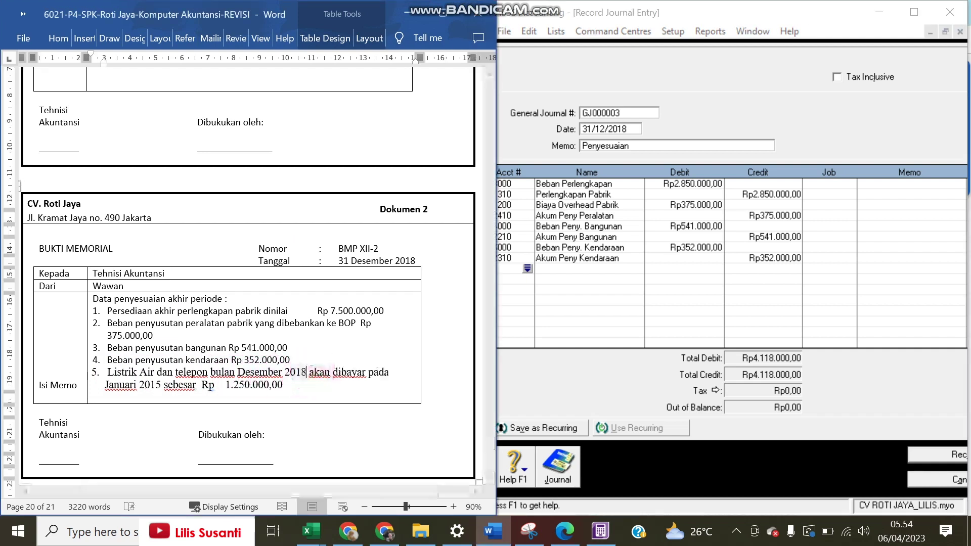
pyautogui.click(159, 384)
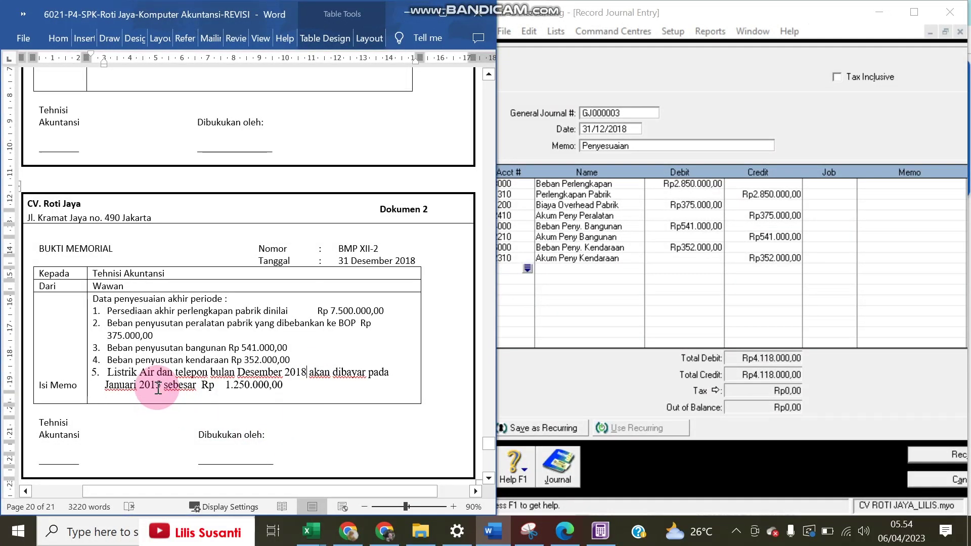
pyautogui.press('Delete')
pyautogui.write('9')
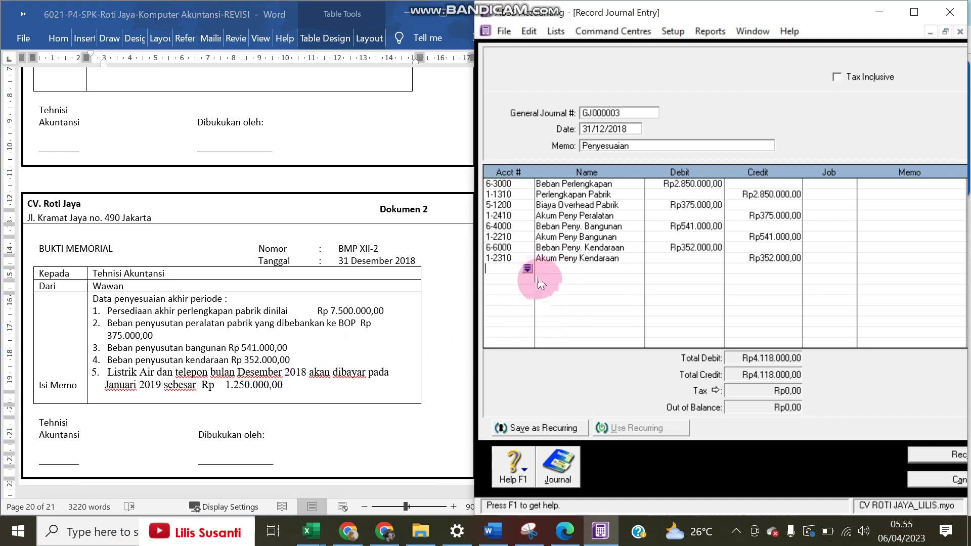
# In the ABSS journal entry, add account 6-7000 Beban Listrik Air dan Telpon with a debit of Rp1.250.000,00
pyautogui.click(528, 268)
pyautogui.write('6')
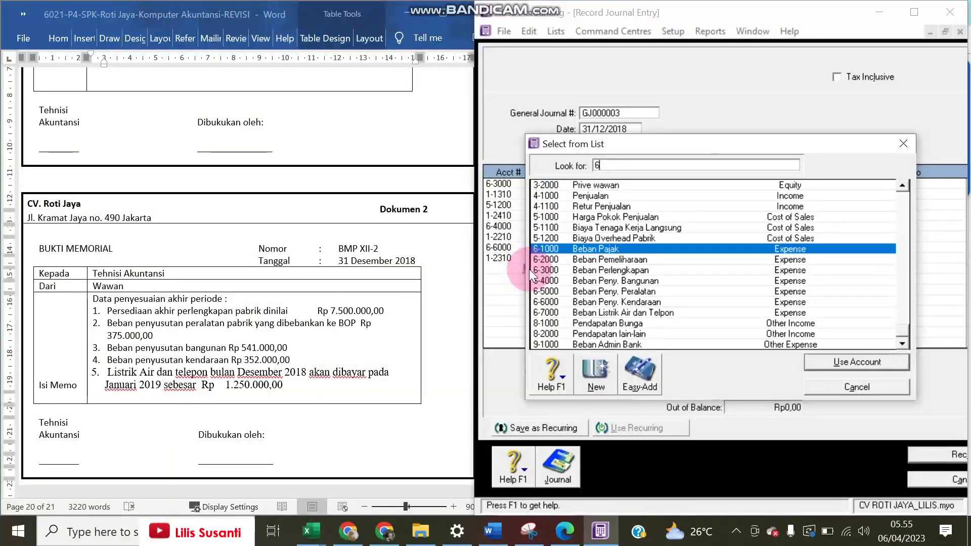
pyautogui.doubleClick(625, 312)
pyautogui.write('1')
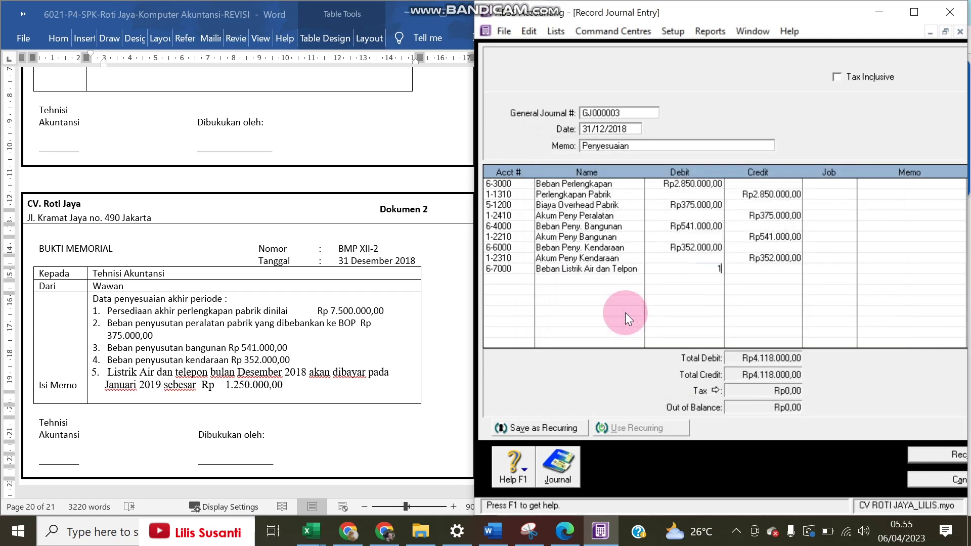
pyautogui.write('.250.000')
pyautogui.press('Tab')
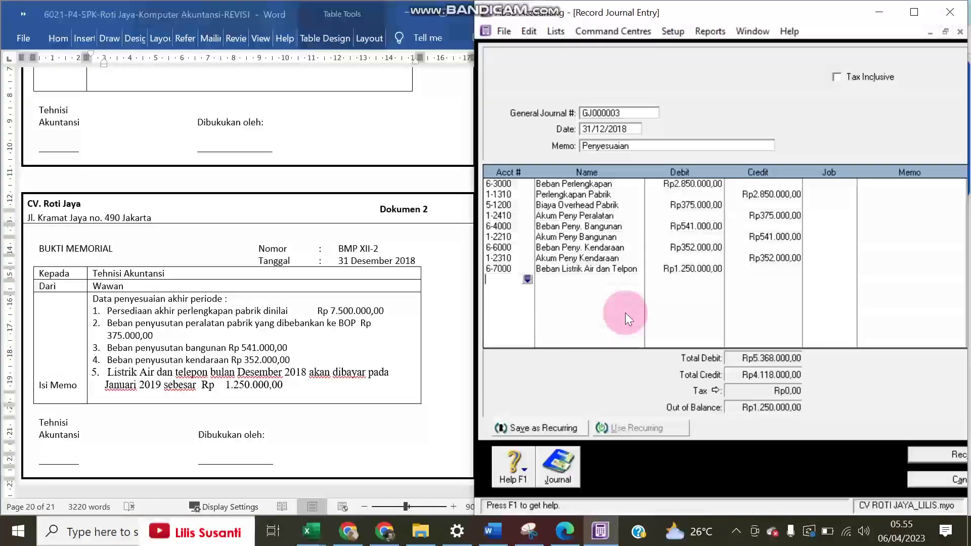
# Add account 2-1300 Utang Beban as the tenth line with the balancing credit of Rp1.250.000,00
pyautogui.press('Return')
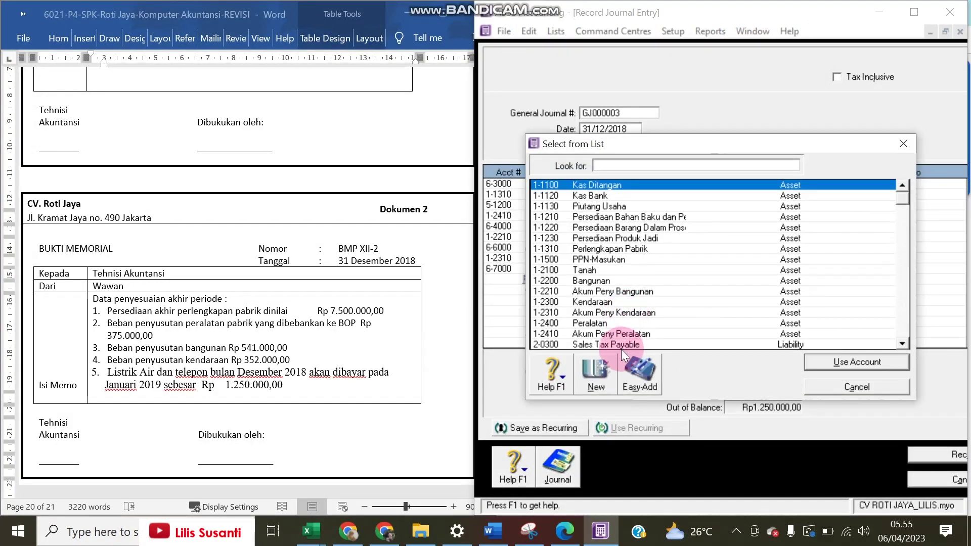
pyautogui.write('2')
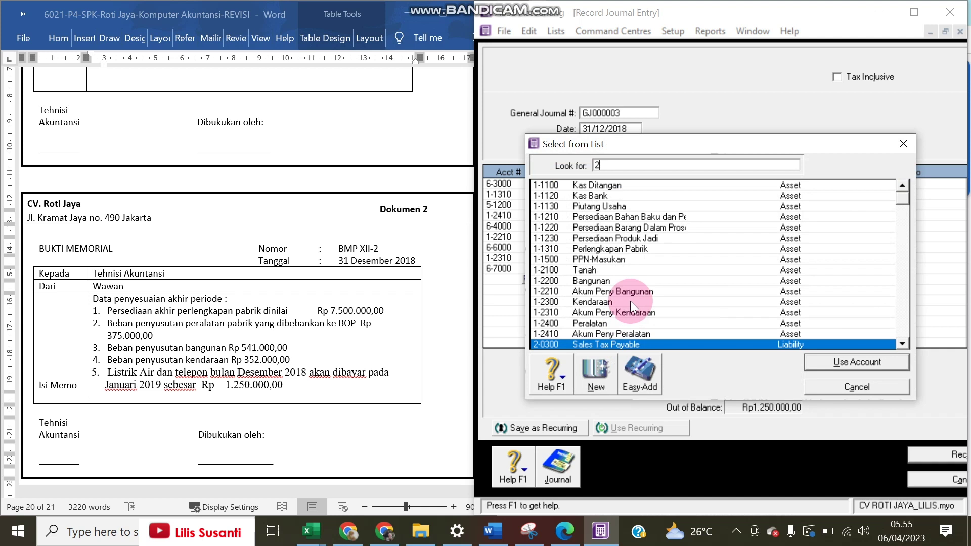
pyautogui.write('-1300')
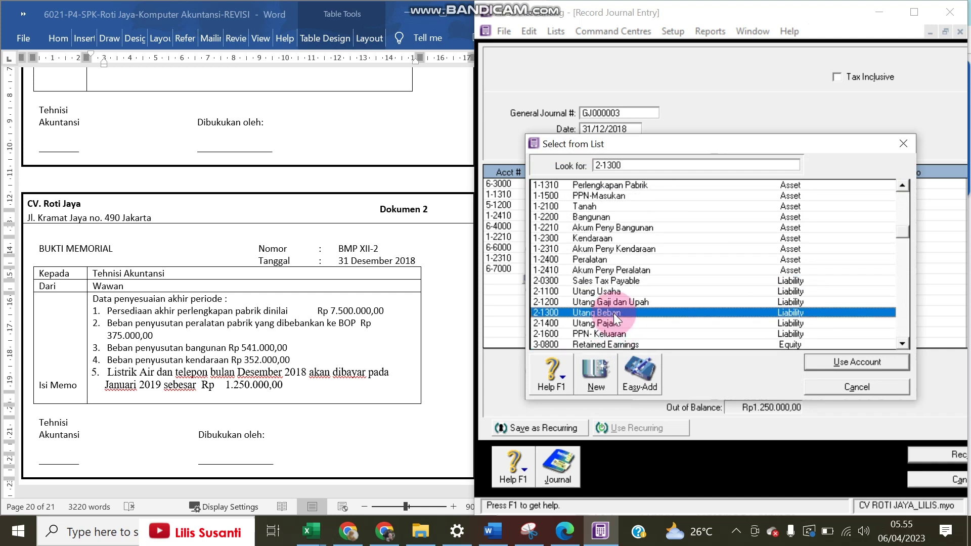
pyautogui.doubleClick(614, 314)
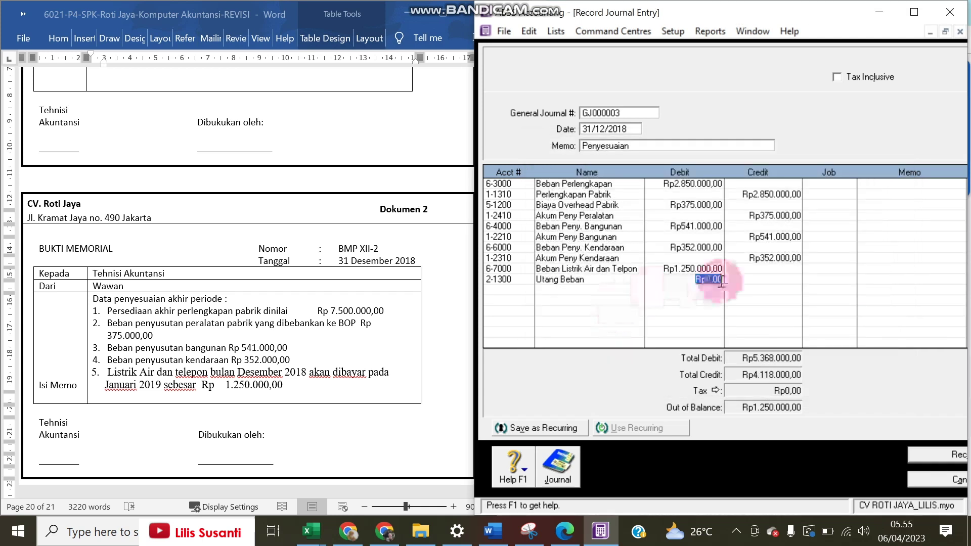
pyautogui.press('Tab')
pyautogui.press('Return')
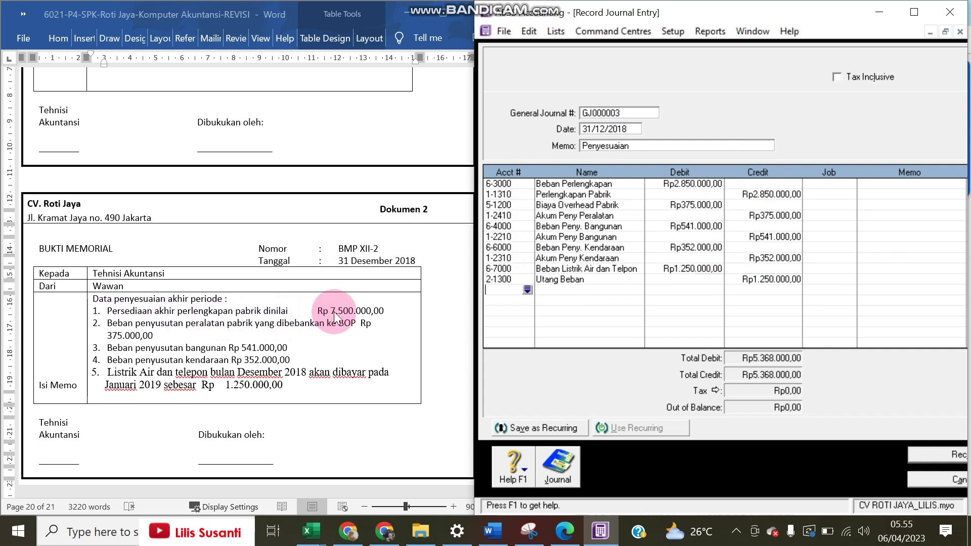
# Check the Beban Perlengkapan debit against the memo and record the adjusting journal entry GJ000003
pyautogui.click(674, 184)
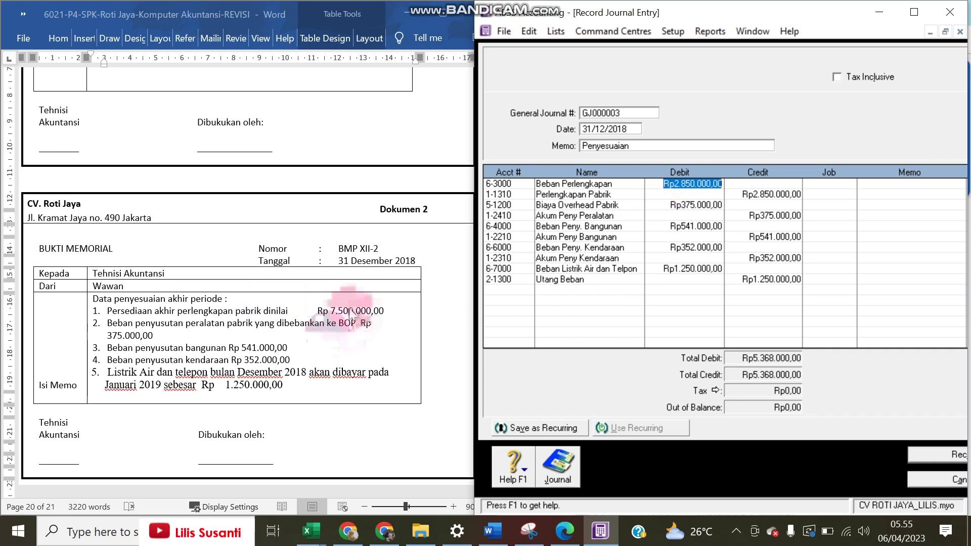
pyautogui.click(695, 188)
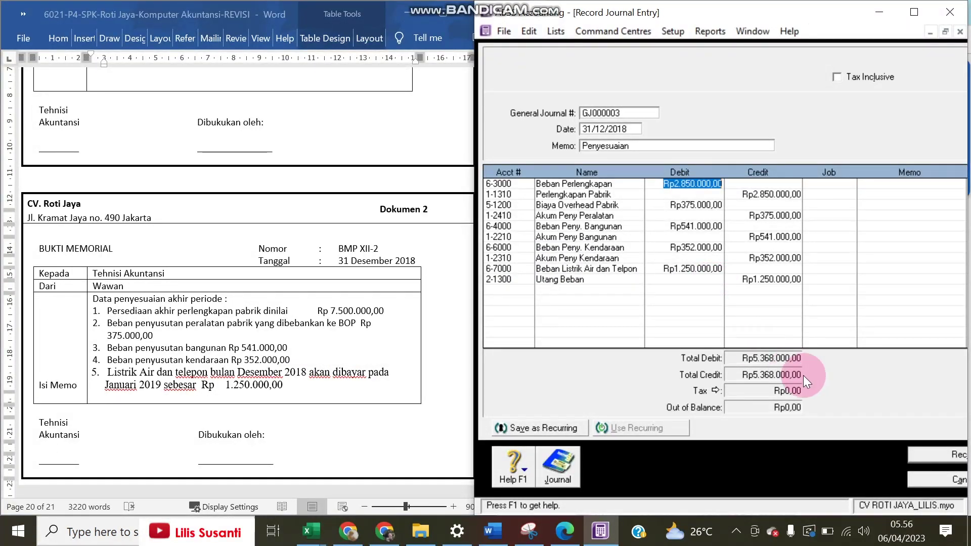
pyautogui.click(929, 456)
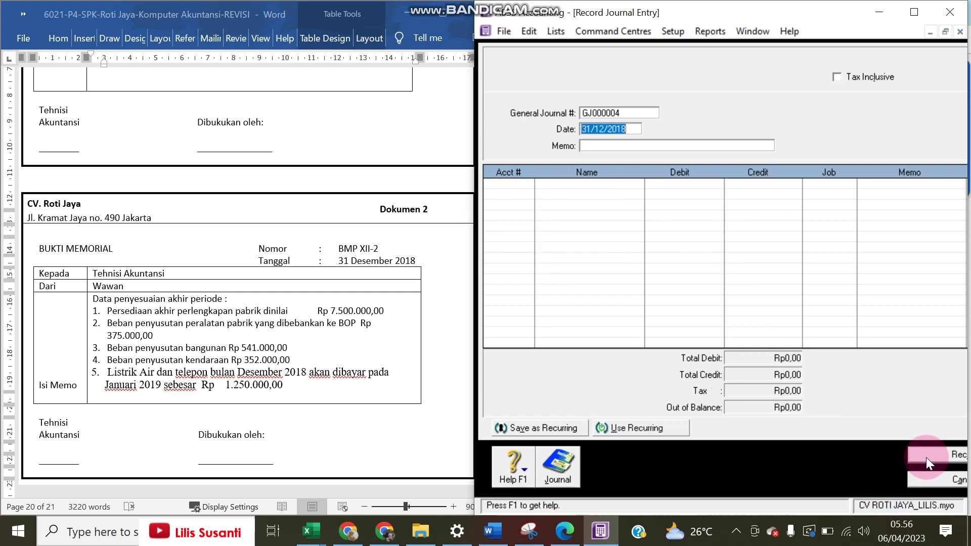
# Review the recorded general entries in the transaction journal with the start date set to 01/04/2000
pyautogui.click(559, 468)
pyautogui.click(600, 69)
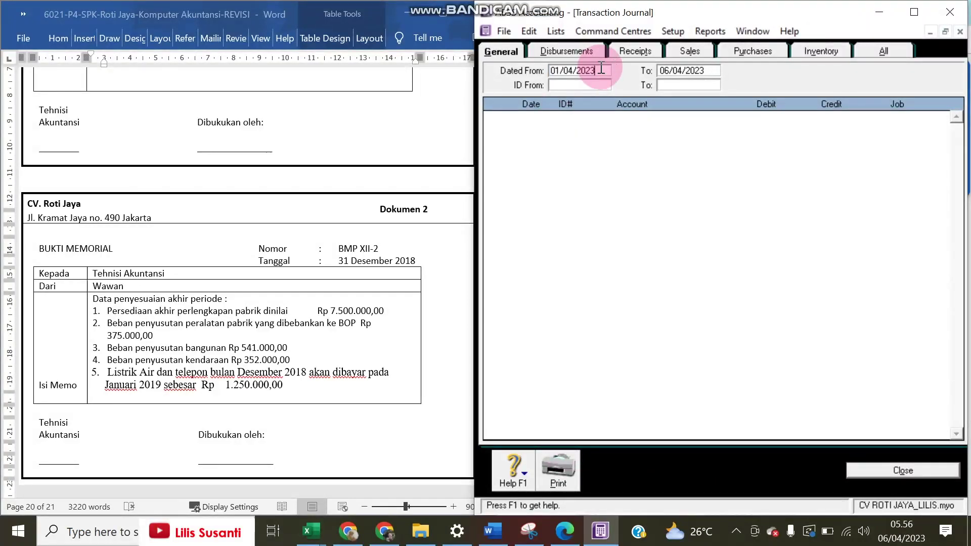
pyautogui.write('0')
pyautogui.press('Tab')
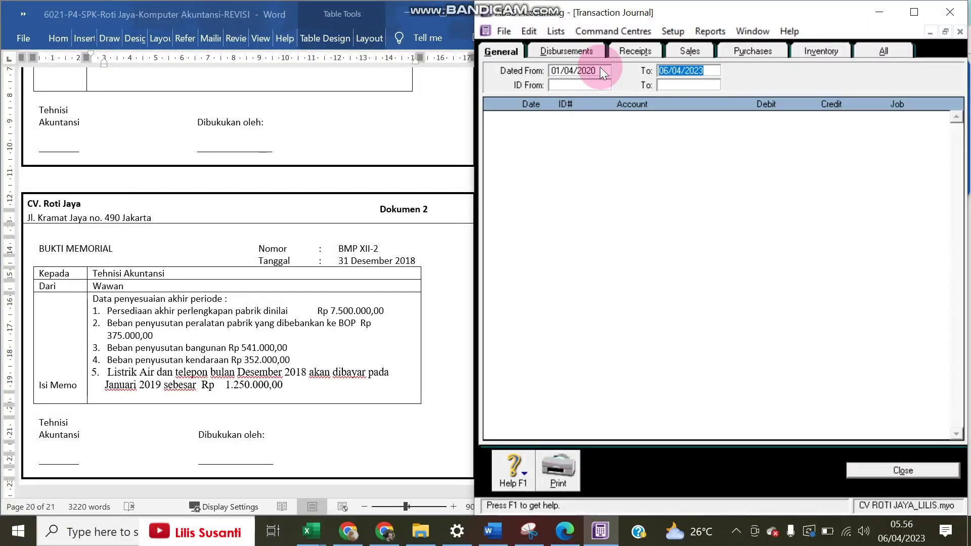
pyautogui.click(600, 69)
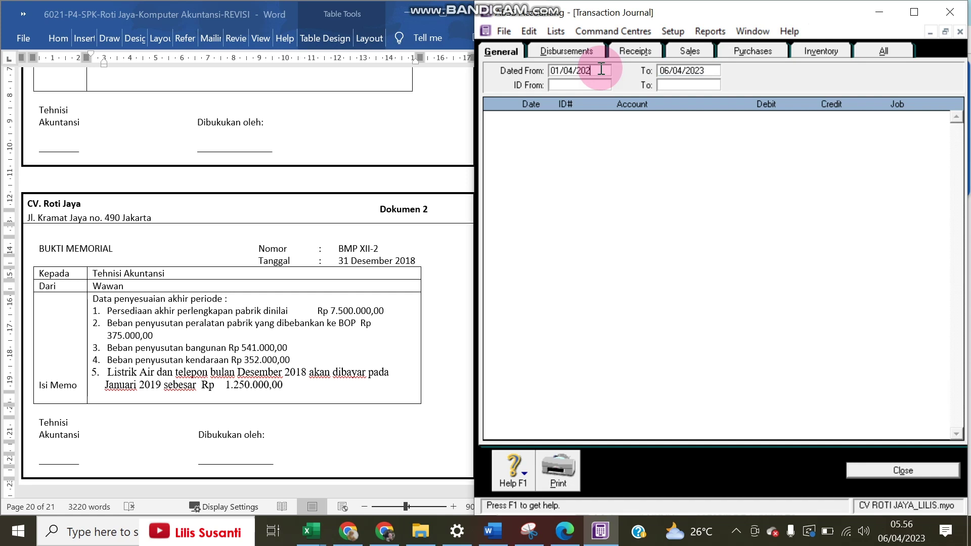
pyautogui.write('0')
pyautogui.press('Tab')
pyautogui.scroll(-2, 654, 352)
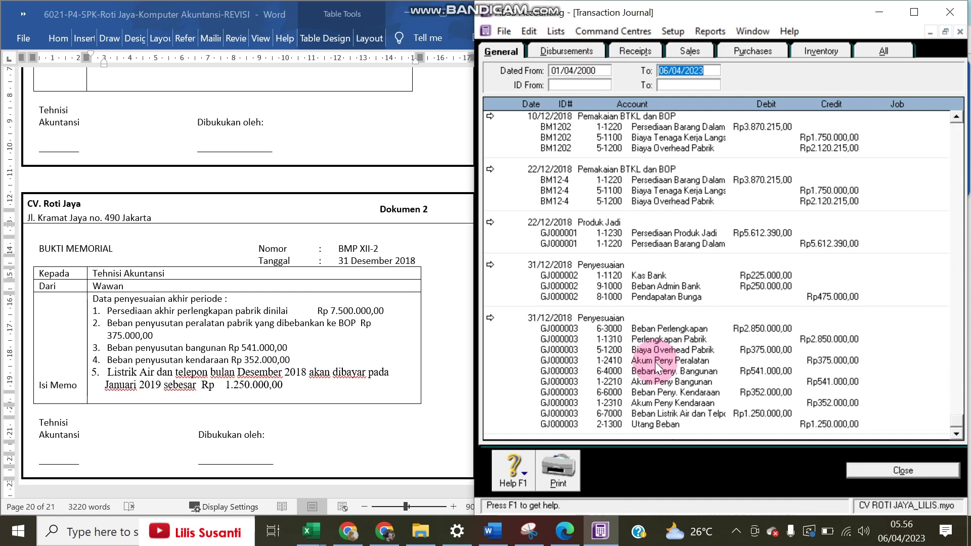
# Find the Dokumen 3 memo BMP XII-3 in Word and close the ABSS transaction journal
pyautogui.click(436, 299)
pyautogui.scroll(-8, 437, 300)
pyautogui.scroll(-8, 437, 300)
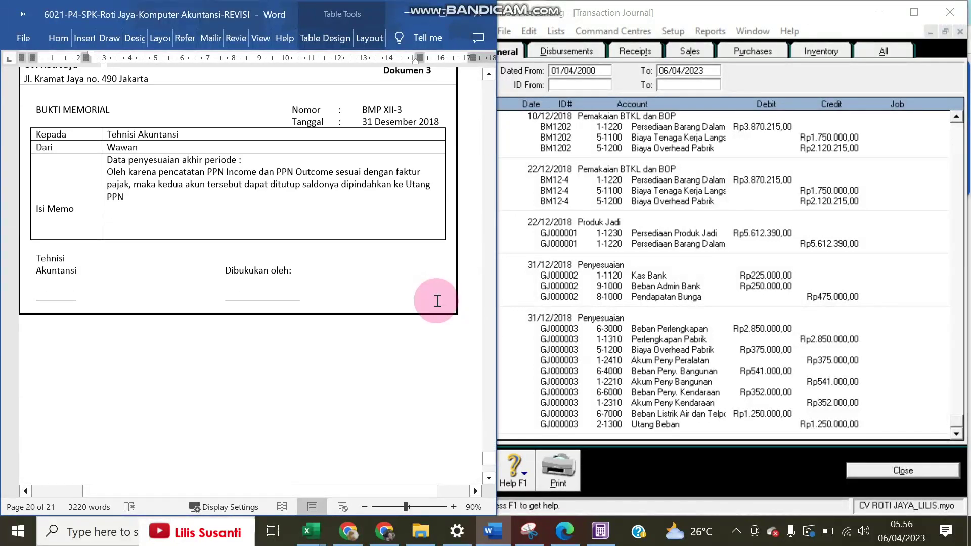
pyautogui.scroll(1, 436, 301)
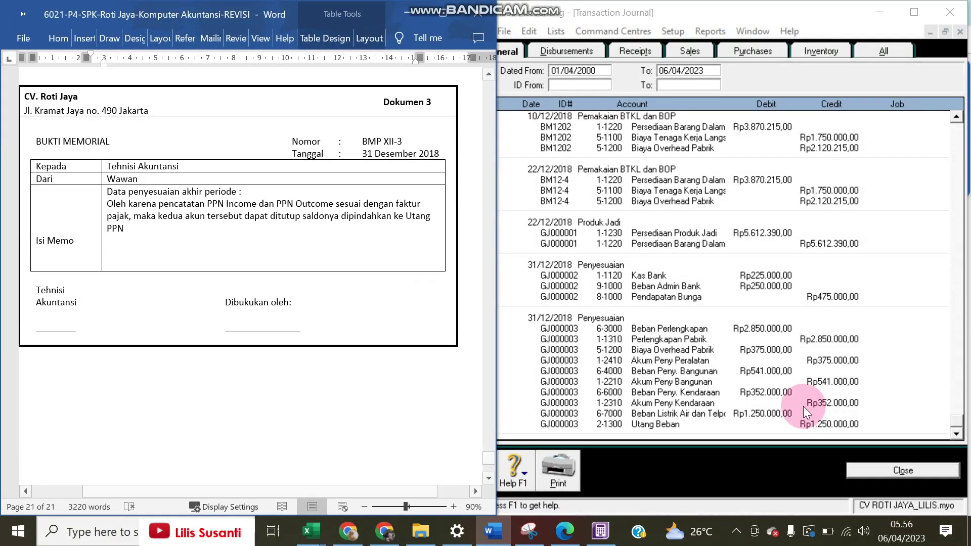
pyautogui.click(866, 472)
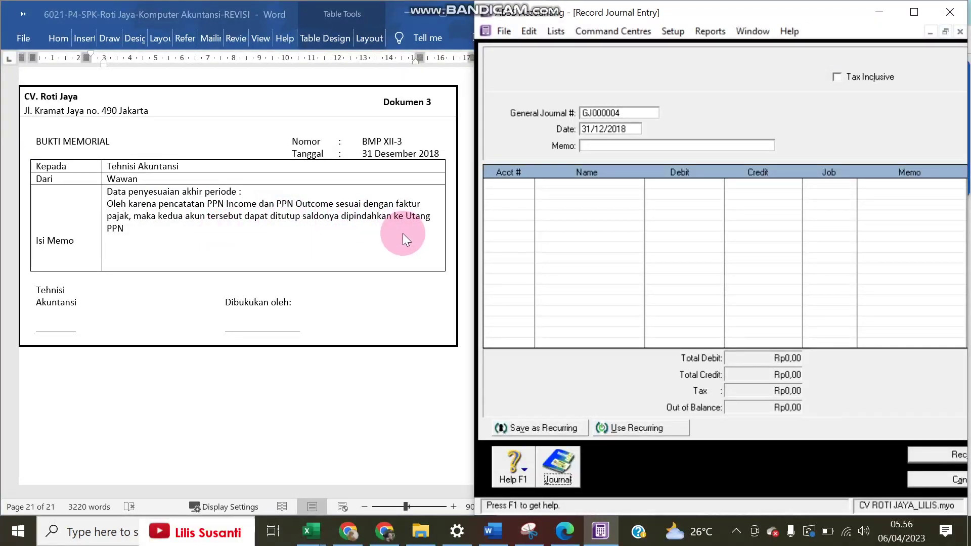
# Look up the PPN-Masukan and PPN-Keluaran balances in the Trial Balance PDF in Edge, and return to the ABSS journal entry
pyautogui.click(565, 533)
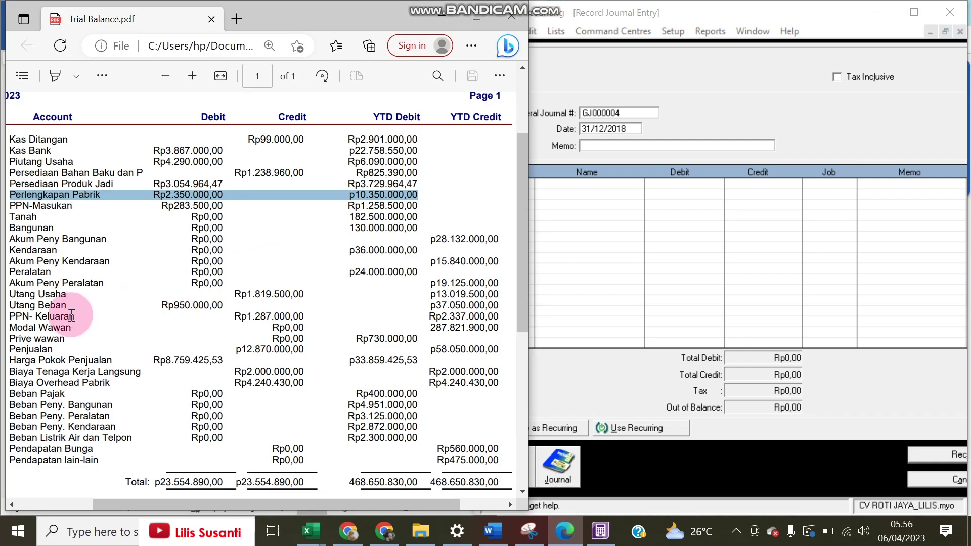
pyautogui.click(12, 205)
pyautogui.moveTo(12, 205); pyautogui.dragTo(430, 208)
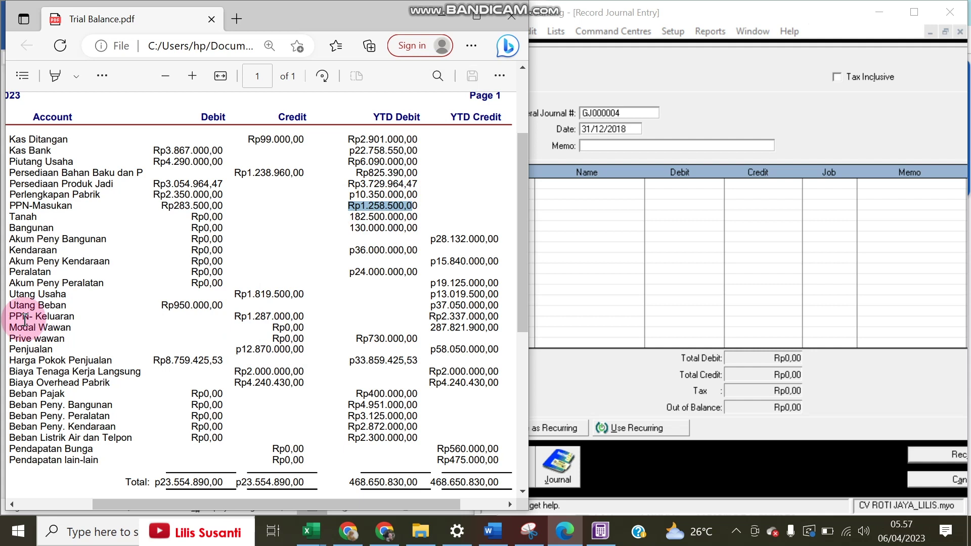
pyautogui.moveTo(9, 316); pyautogui.dragTo(496, 318)
pyautogui.click(521, 213)
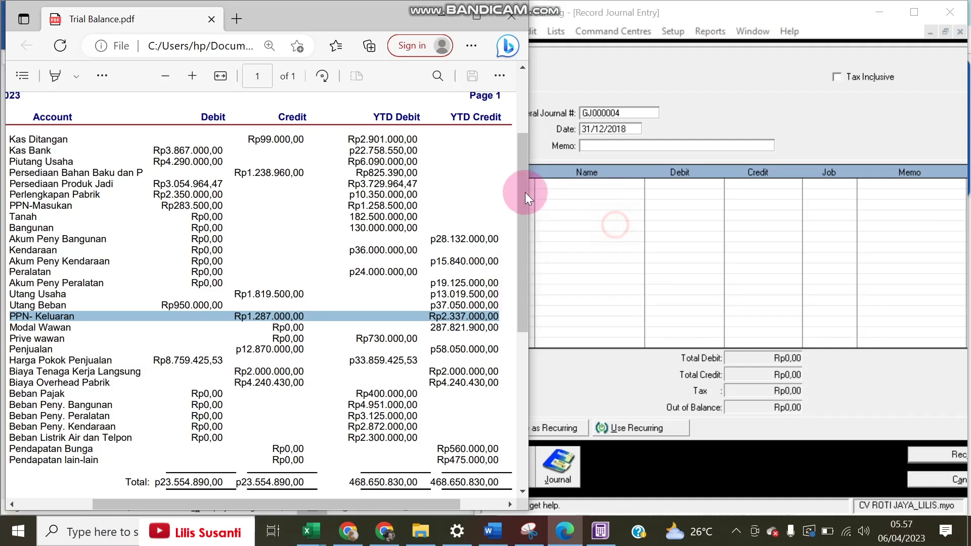
pyautogui.click(508, 83)
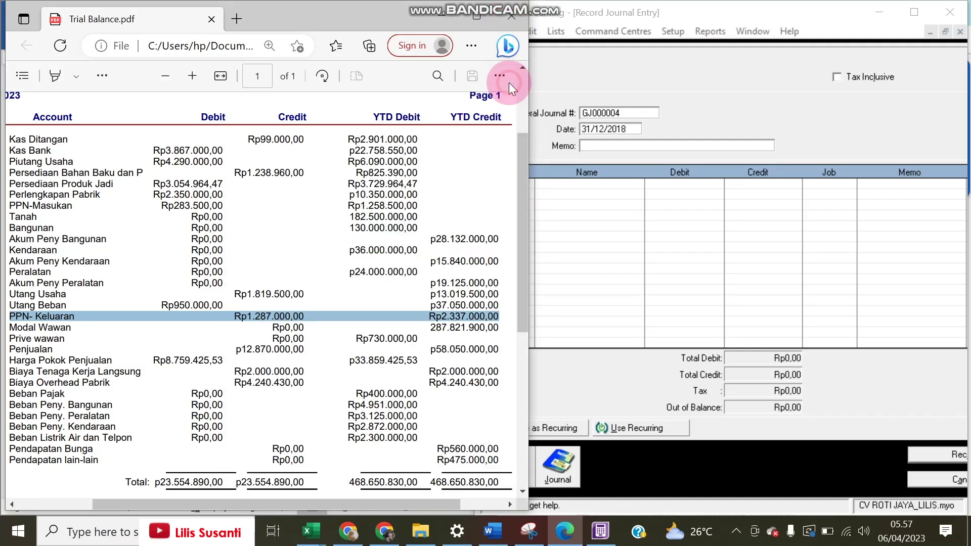
pyautogui.click(540, 187)
pyautogui.click(598, 132)
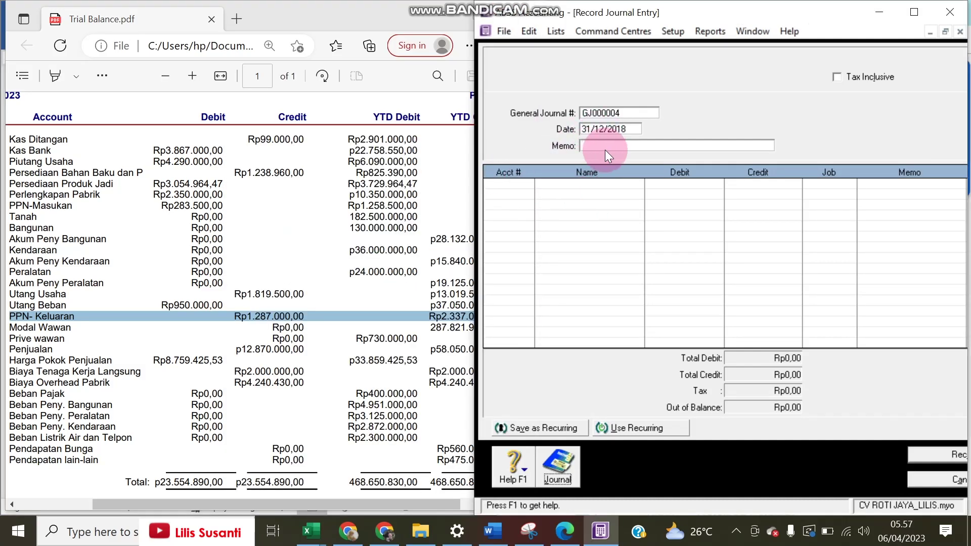
# Give journal entry GJ000004 the memo Penyesuaian and debit account 2-1600 PPN-Keluaran with Rp2.337.000
pyautogui.write('Penyesuaian')
pyautogui.press('Tab')
pyautogui.press('Tab')
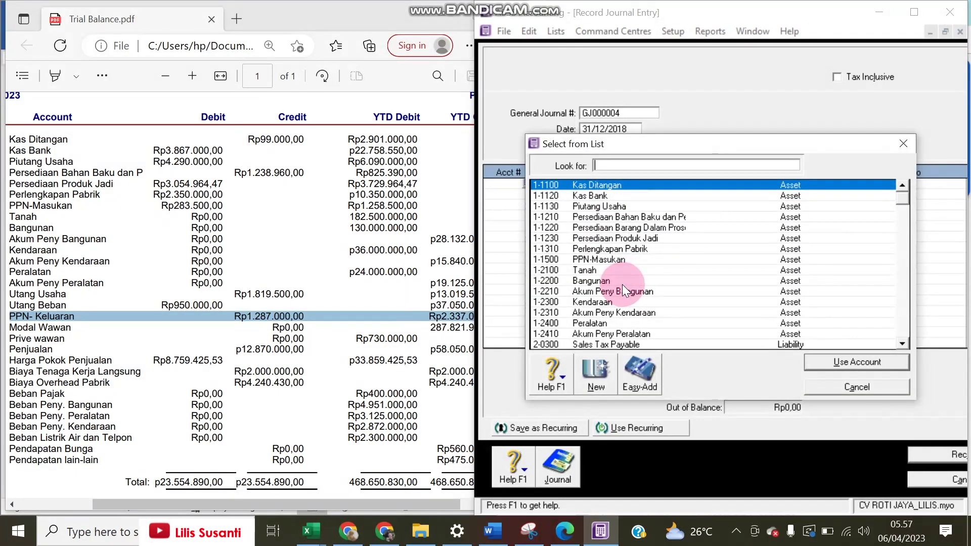
pyautogui.scroll(-3, 618, 294)
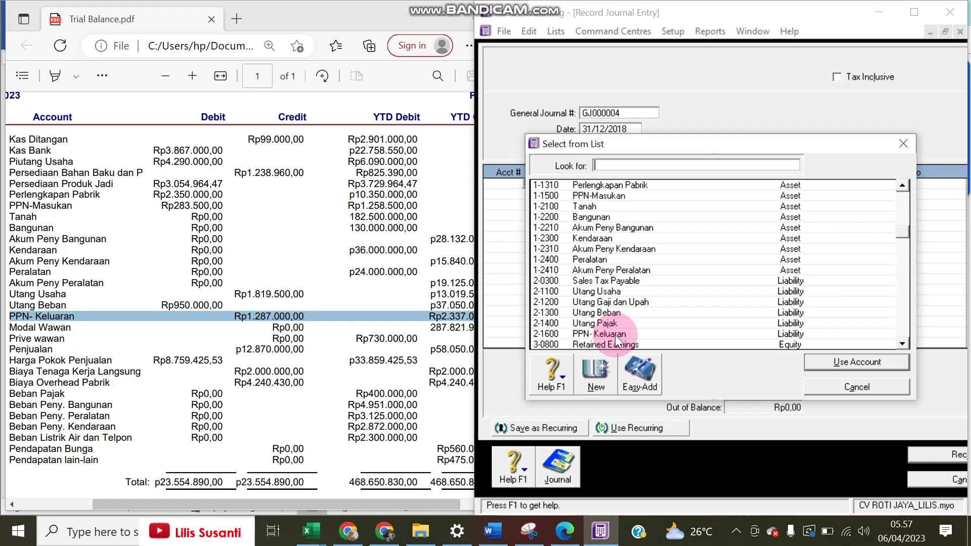
pyautogui.doubleClick(615, 331)
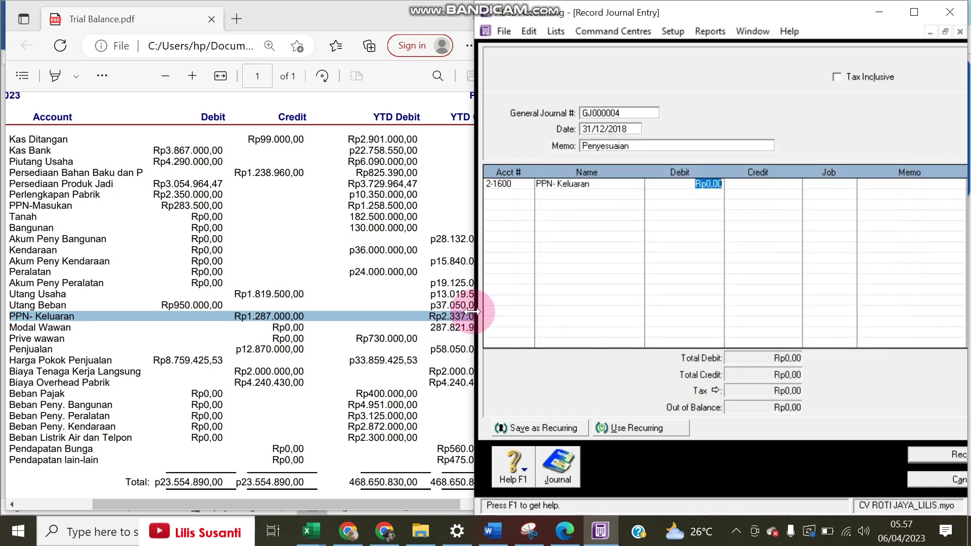
pyautogui.moveTo(478, 311)
pyautogui.mouseDown()
pyautogui.moveTo(513, 307)
pyautogui.moveTo(491, 306)
pyautogui.mouseUp()
pyautogui.write('43370')
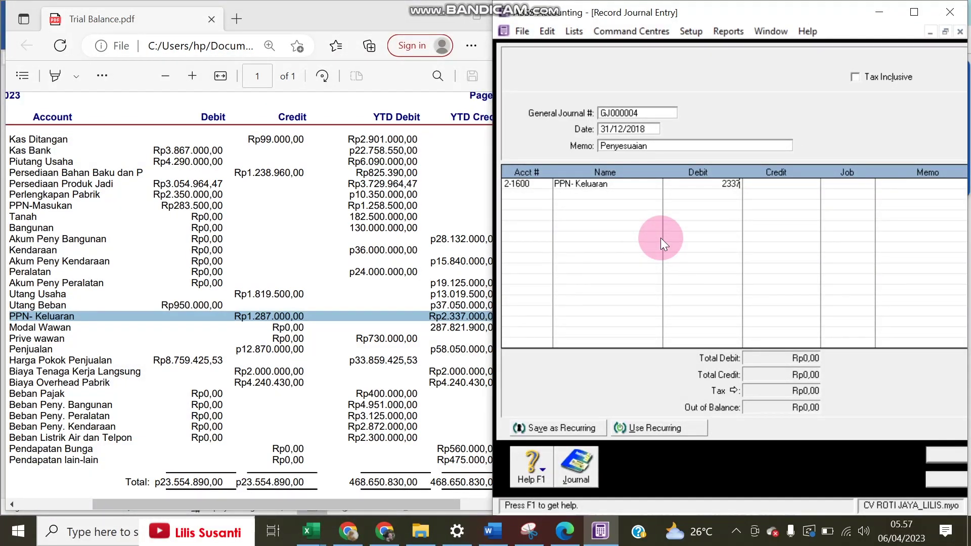
pyautogui.write('00')
pyautogui.press('Tab')
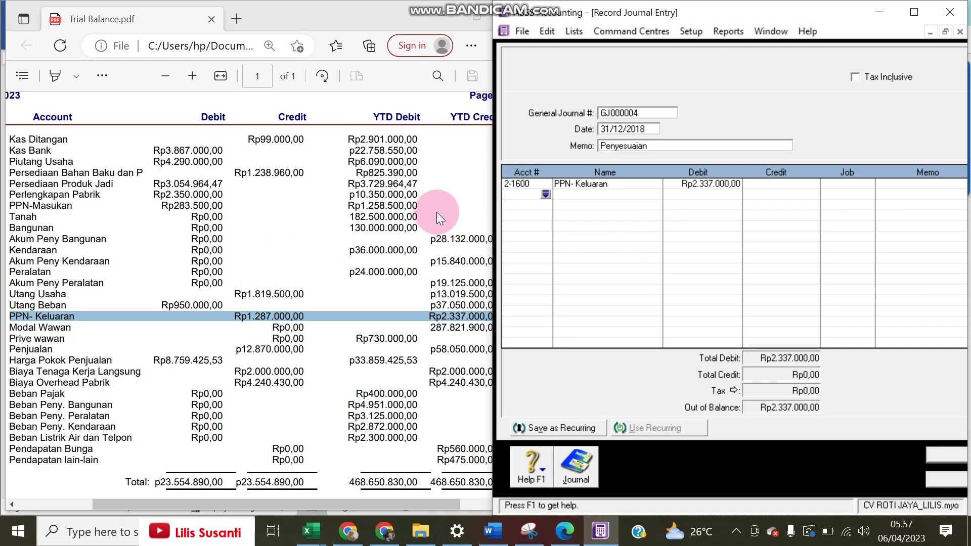
# Add account 1-1500 PPN-Masukan to the journal entry and credit it with its trial balance figure of Rp1.258.500
pyautogui.write('1-1500')
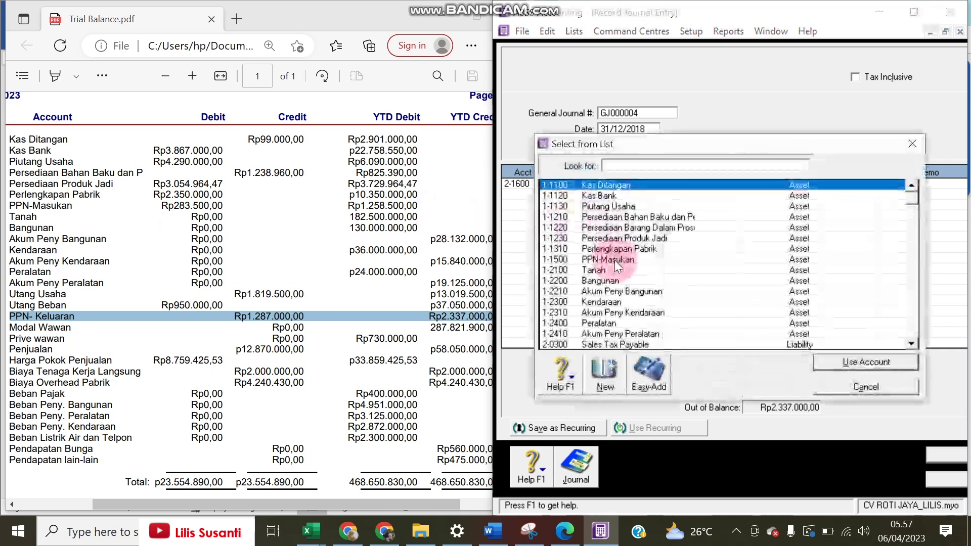
pyautogui.doubleClick(615, 259)
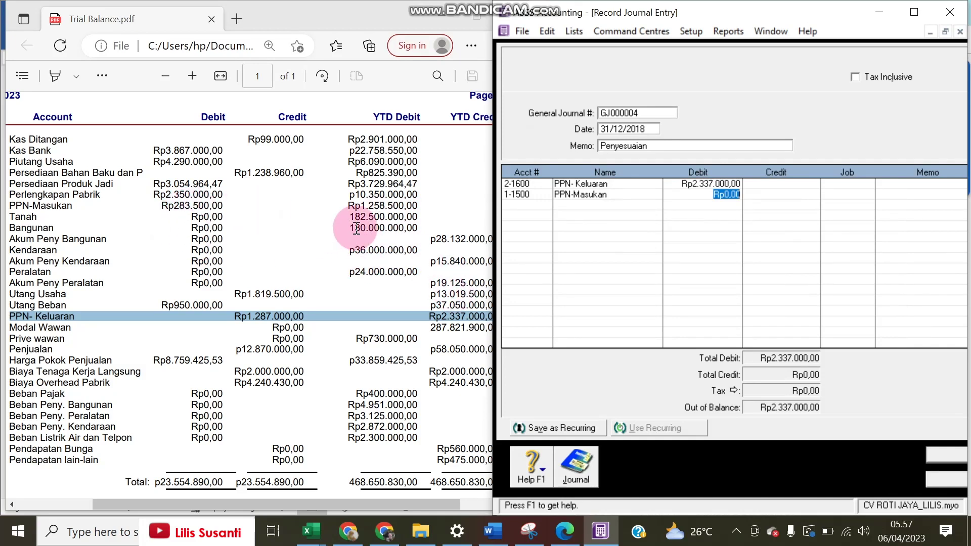
pyautogui.moveTo(348, 208); pyautogui.dragTo(463, 207)
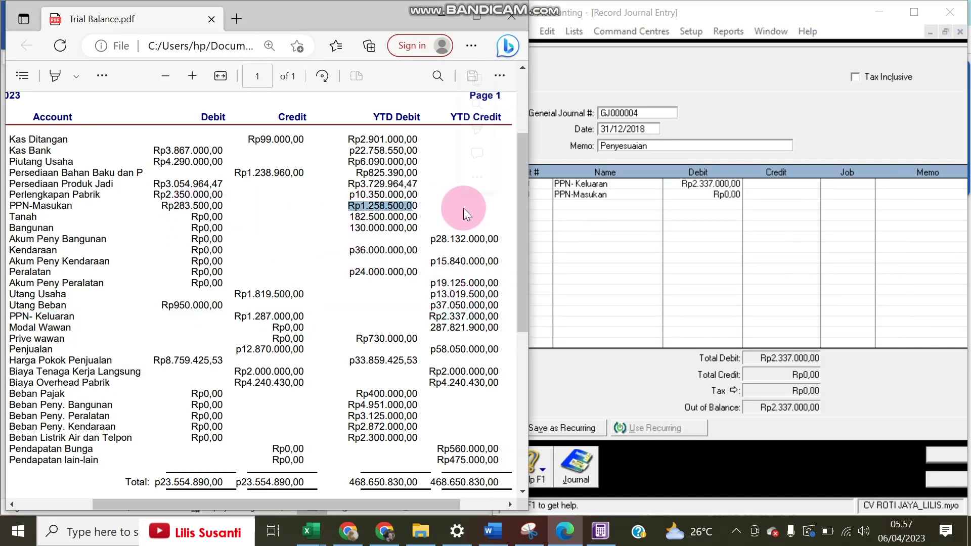
pyautogui.click(747, 192)
pyautogui.write('1')
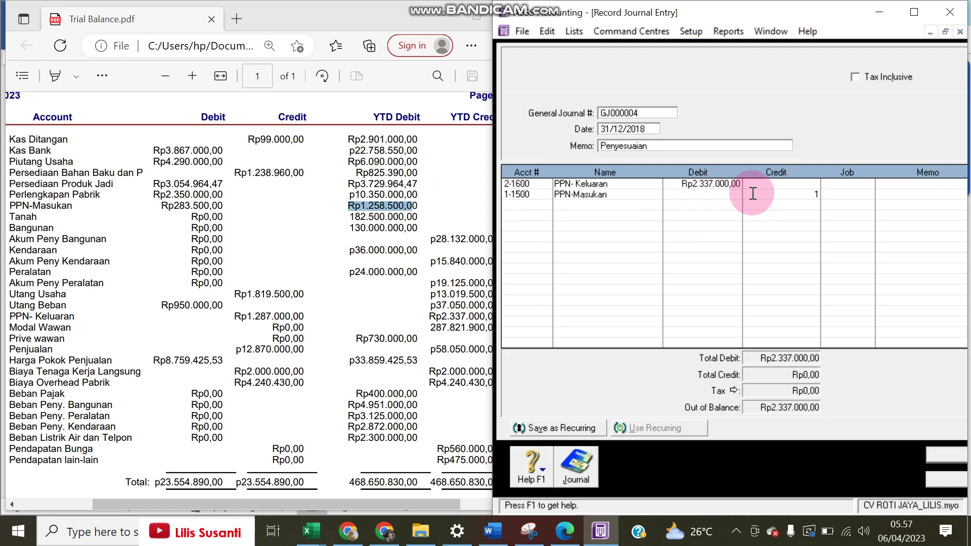
pyautogui.write('.25')
pyautogui.write('8.500')
pyautogui.press('Return')
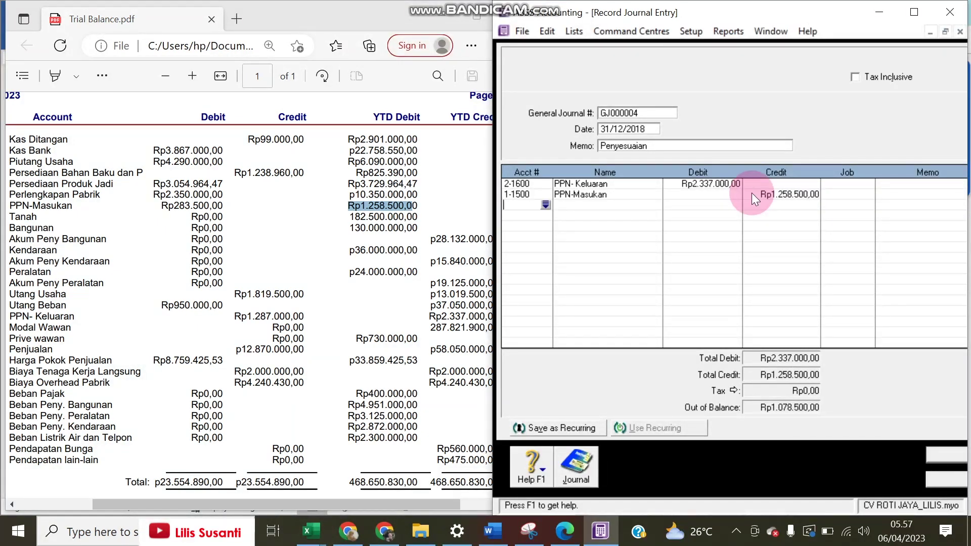
# Credit account 2-1400 Utang Pajak with the remaining Rp1.078.500, record the entry and close the journal entry window
pyautogui.press('Return')
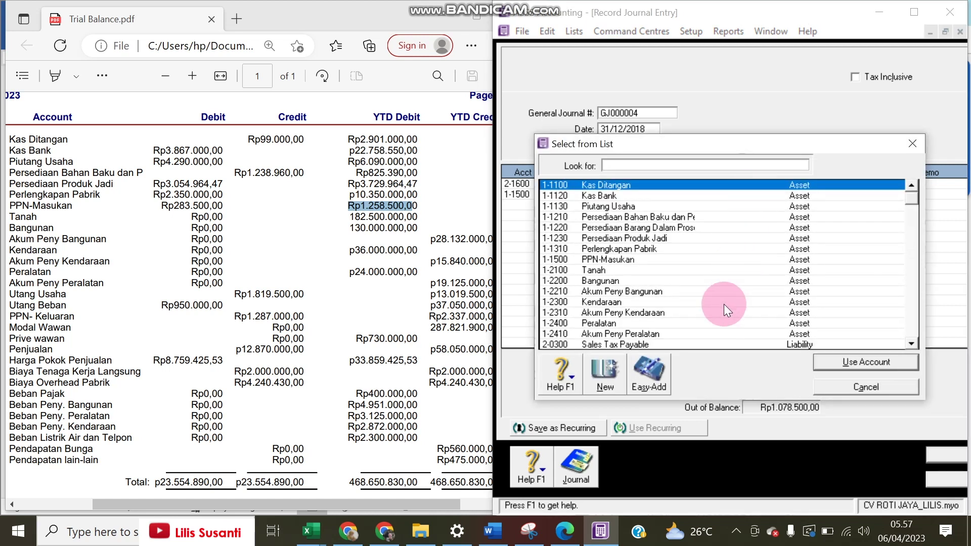
pyautogui.scroll(-2, 655, 299)
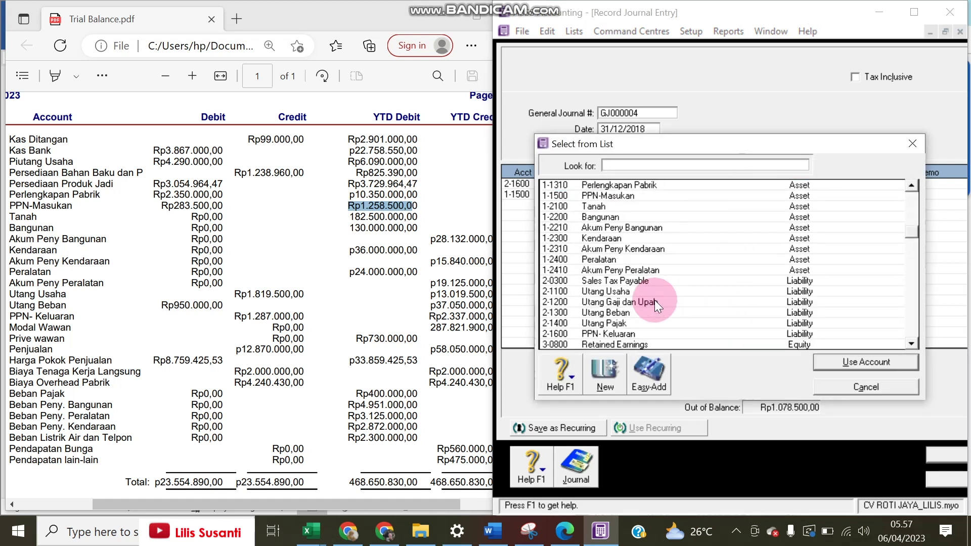
pyautogui.doubleClick(617, 324)
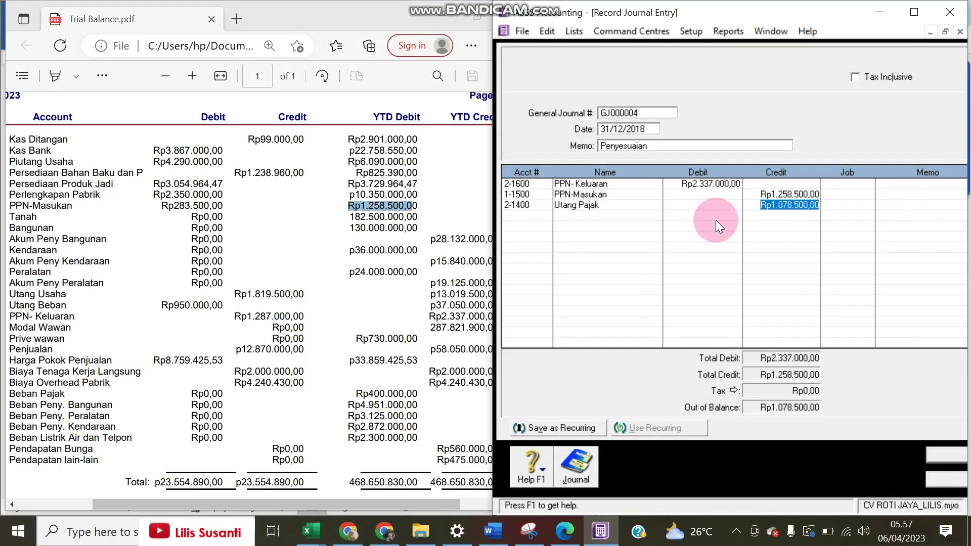
pyautogui.press('Return')
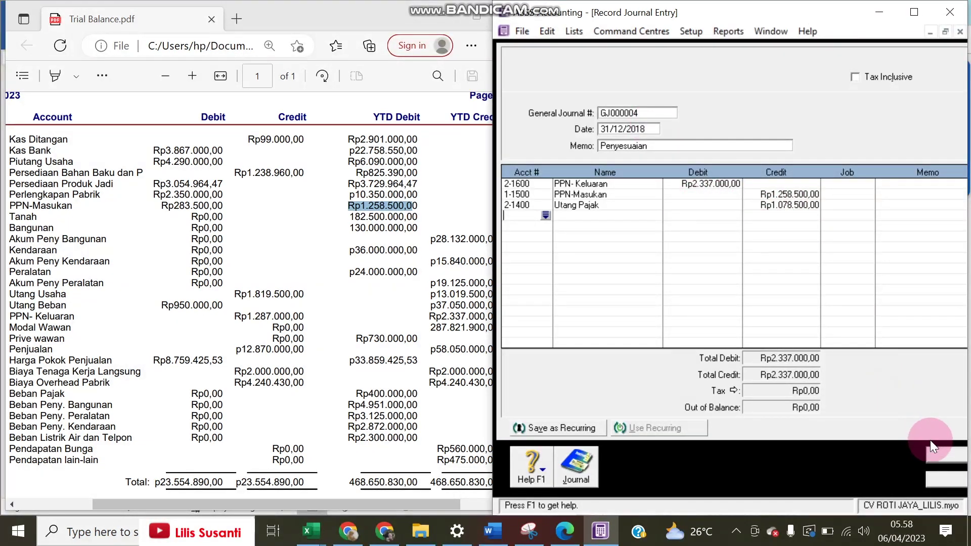
pyautogui.click(939, 459)
pyautogui.click(941, 485)
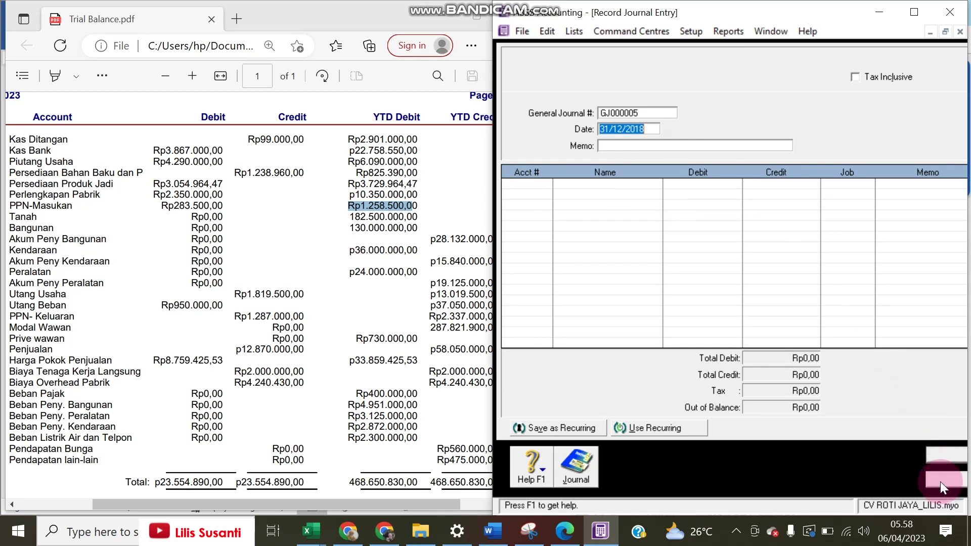
# Check the PPN-Masukan, PPN-Keluaran and Utang Pajak balances in the Accounts List against the Dokumen 3 memo in Word
pyautogui.click(736, 163)
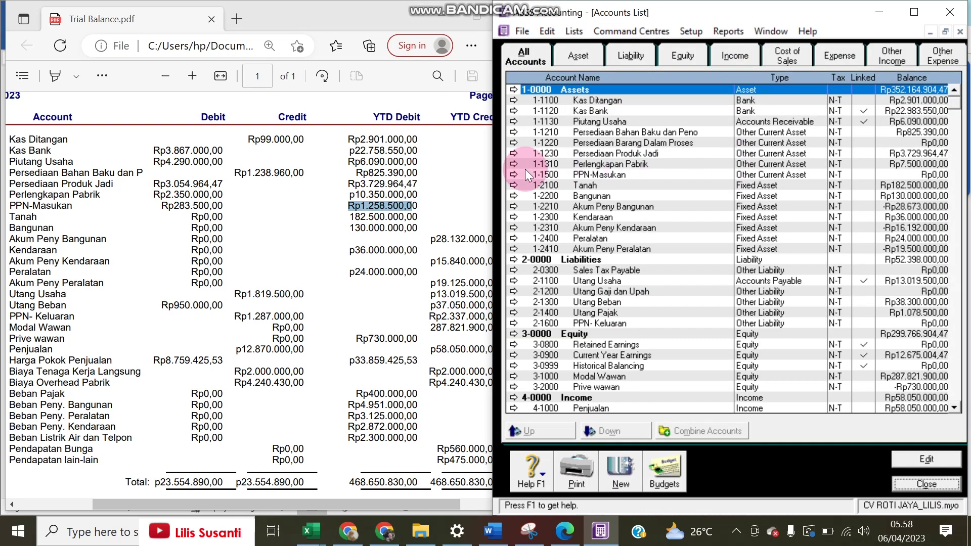
pyautogui.click(492, 531)
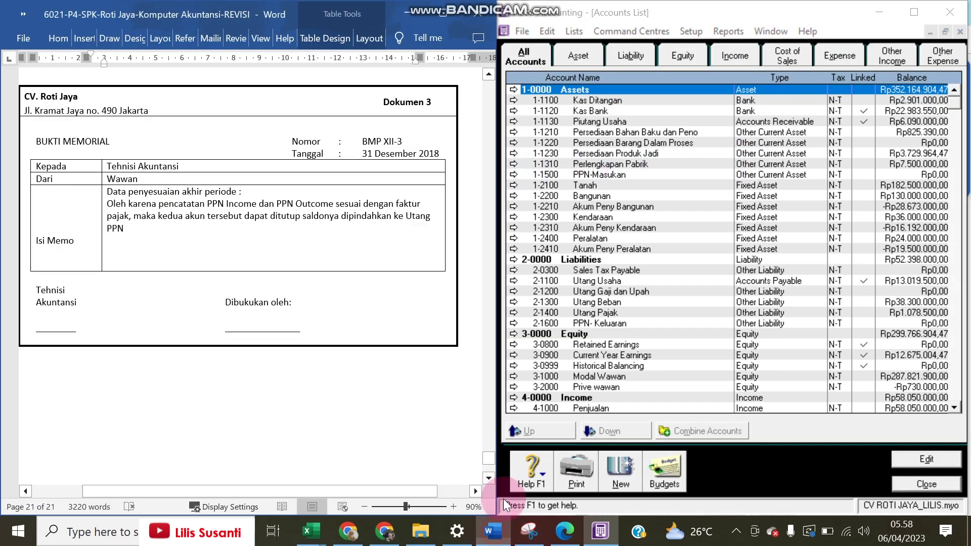
pyautogui.click(747, 283)
pyautogui.moveTo(493, 201); pyautogui.dragTo(454, 203)
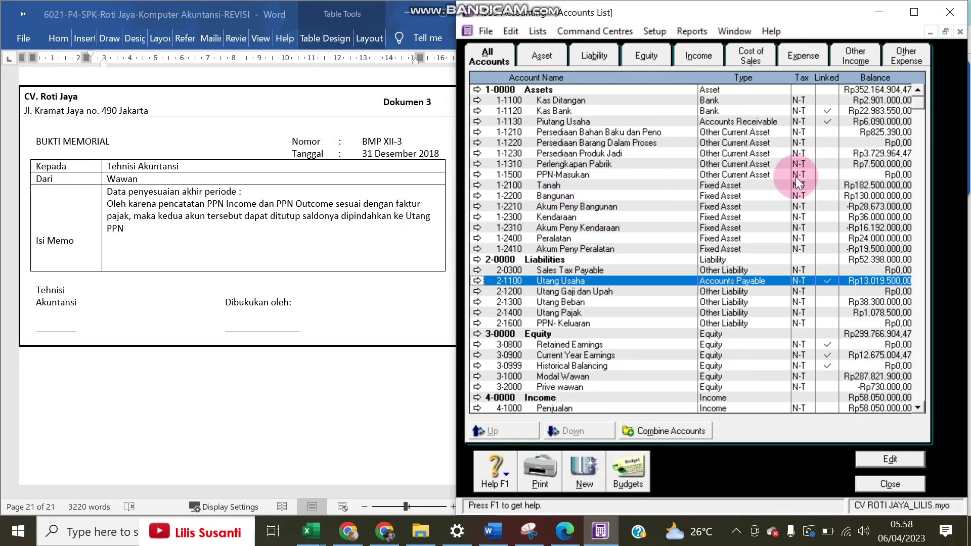
pyautogui.click(856, 177)
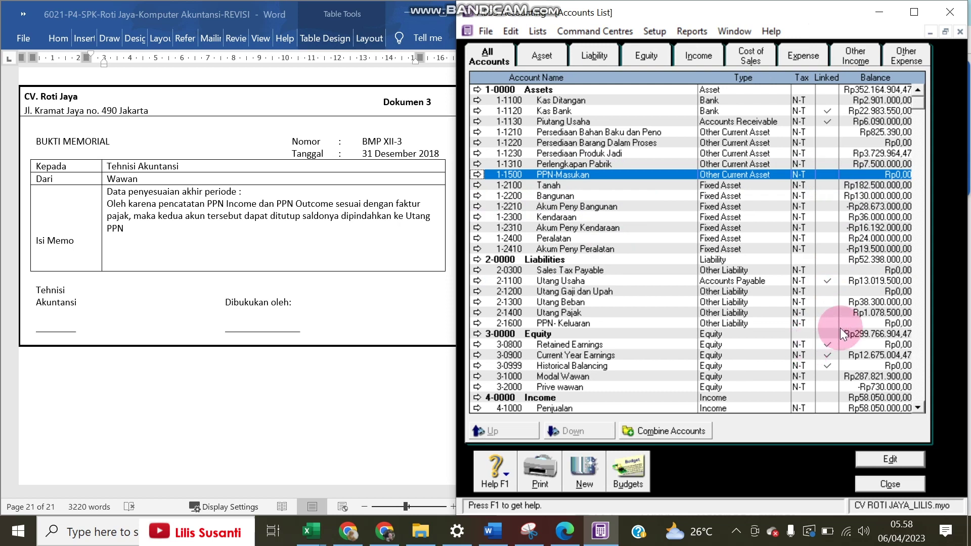
pyautogui.click(859, 324)
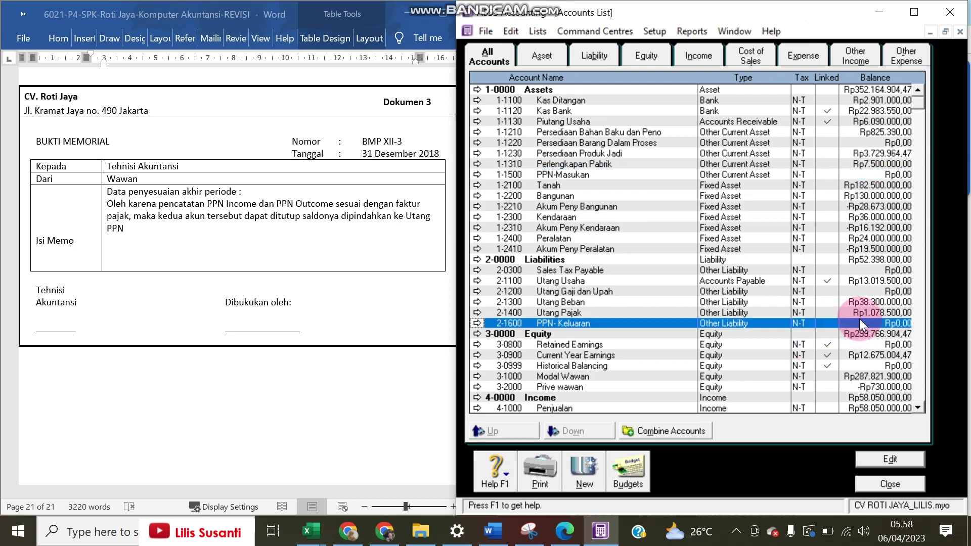
pyautogui.click(599, 314)
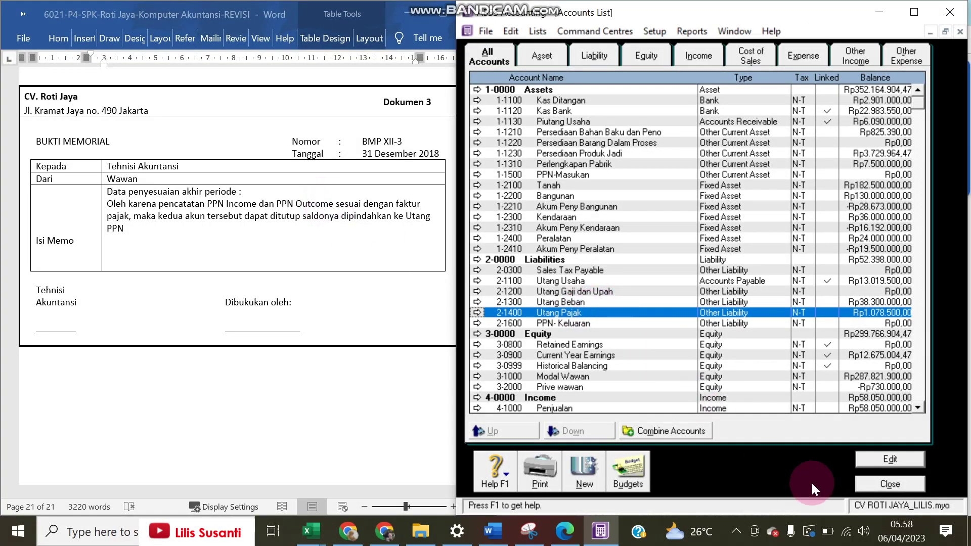
pyautogui.click(870, 484)
# Display the Income Statement [Accrual] for December 2018 and save it as a PDF in the CV Roti Jaya folder
pyautogui.click(787, 316)
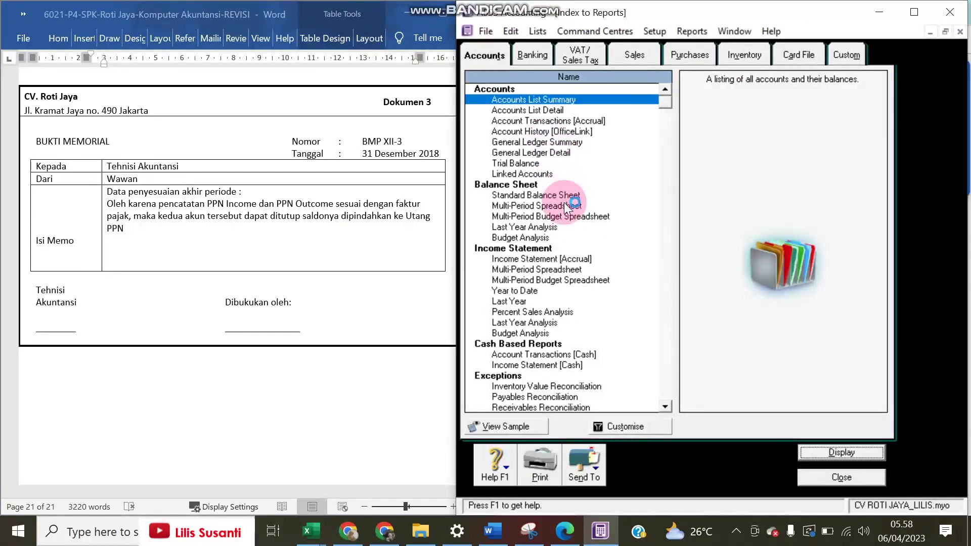
pyautogui.doubleClick(550, 261)
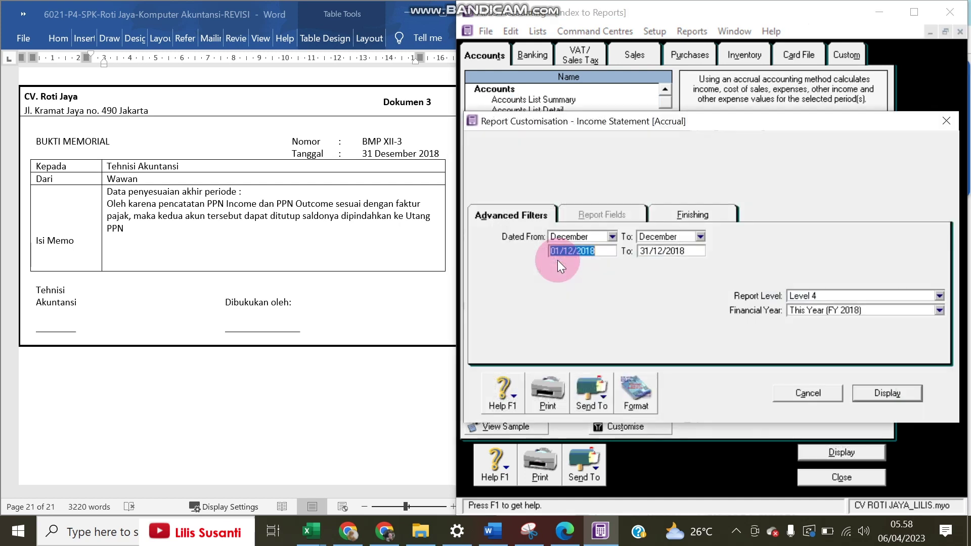
pyautogui.click(875, 395)
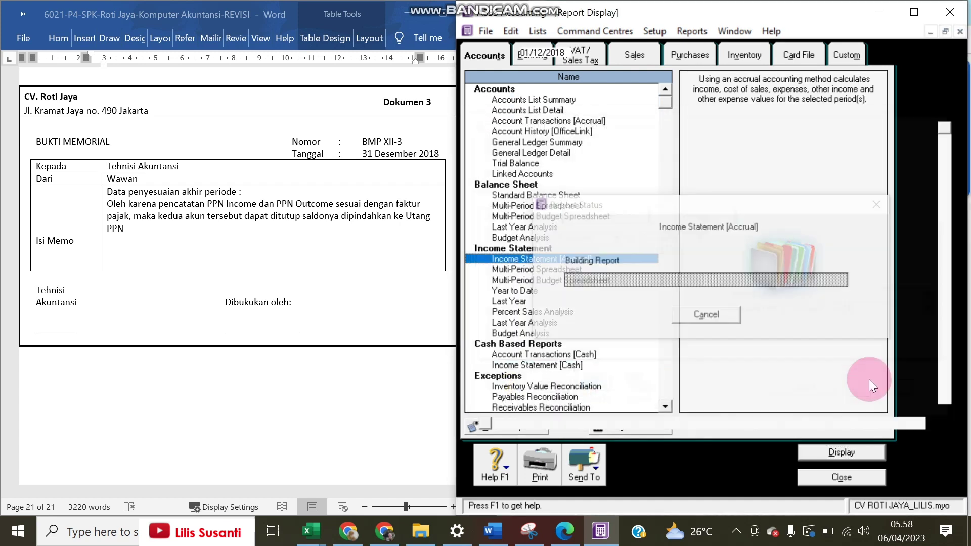
pyautogui.scroll(-1, 864, 365)
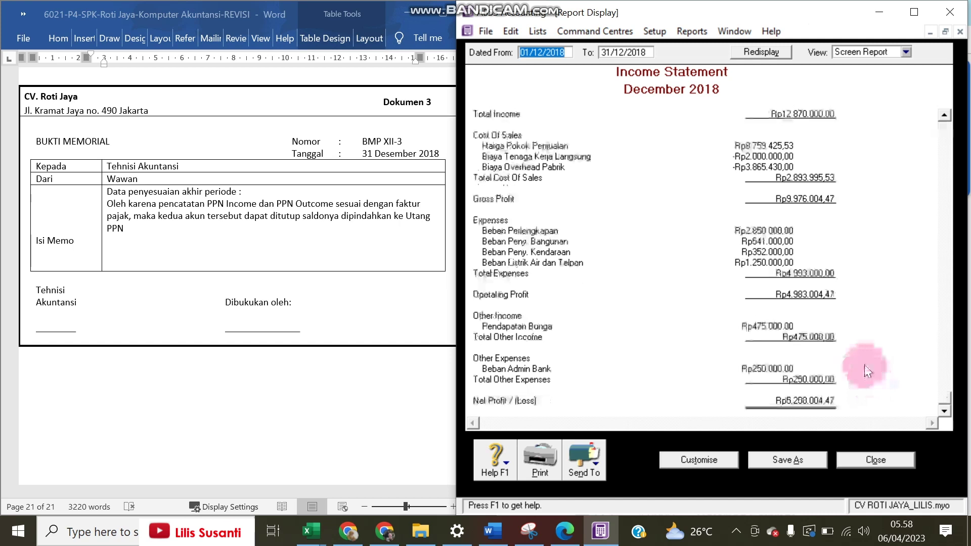
pyautogui.click(592, 461)
pyautogui.click(593, 433)
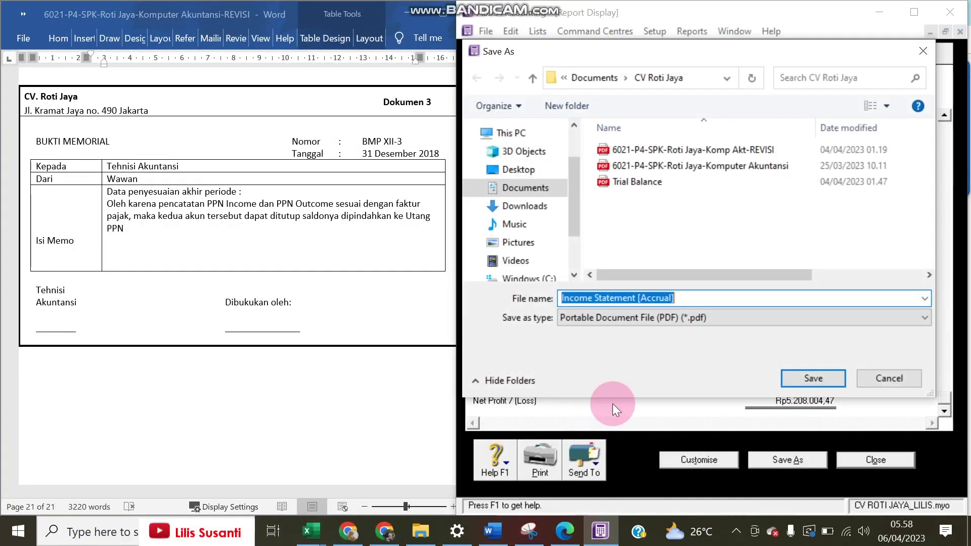
pyautogui.click(719, 297)
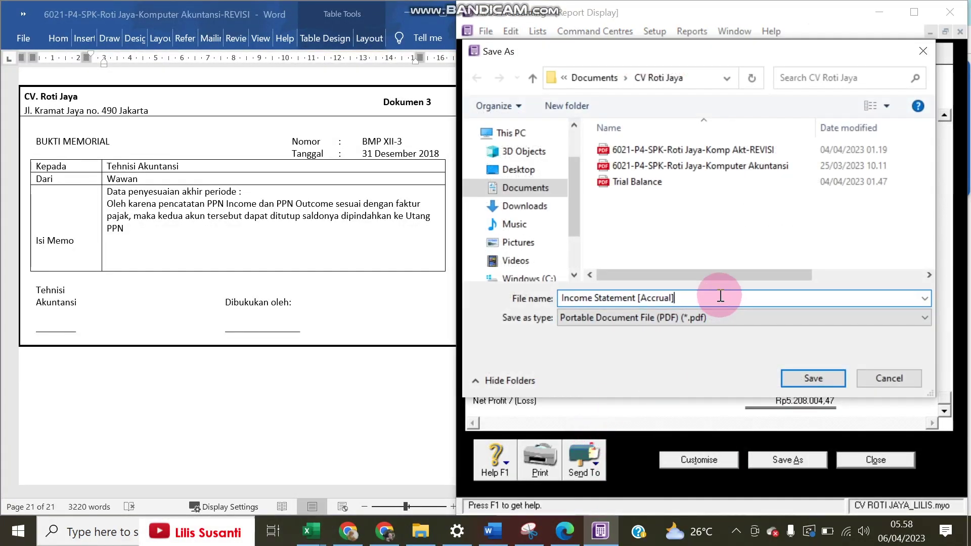
pyautogui.click(811, 379)
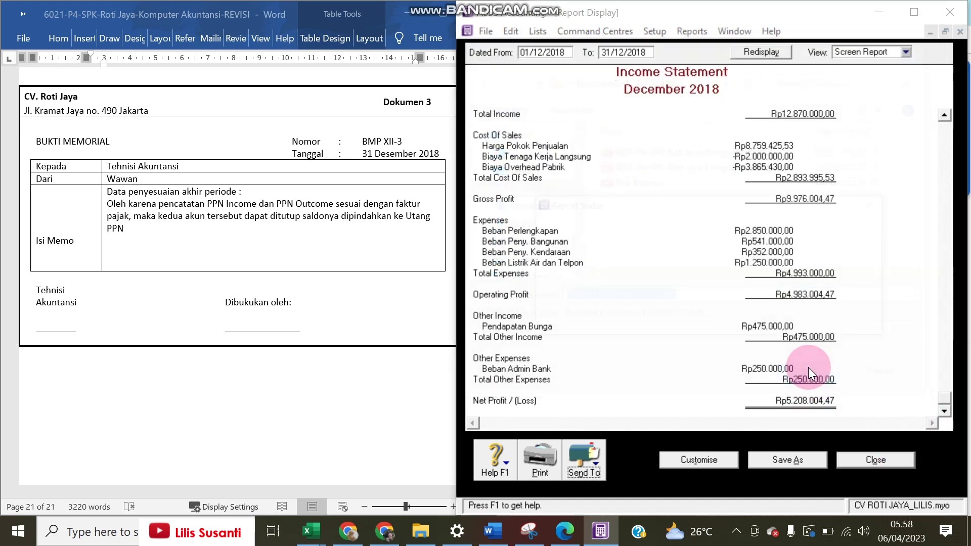
pyautogui.click(897, 459)
# Display the Standard Balance Sheet as of 31/12/2018 and save it as a PDF in the CV Roti Jaya folder
pyautogui.doubleClick(554, 197)
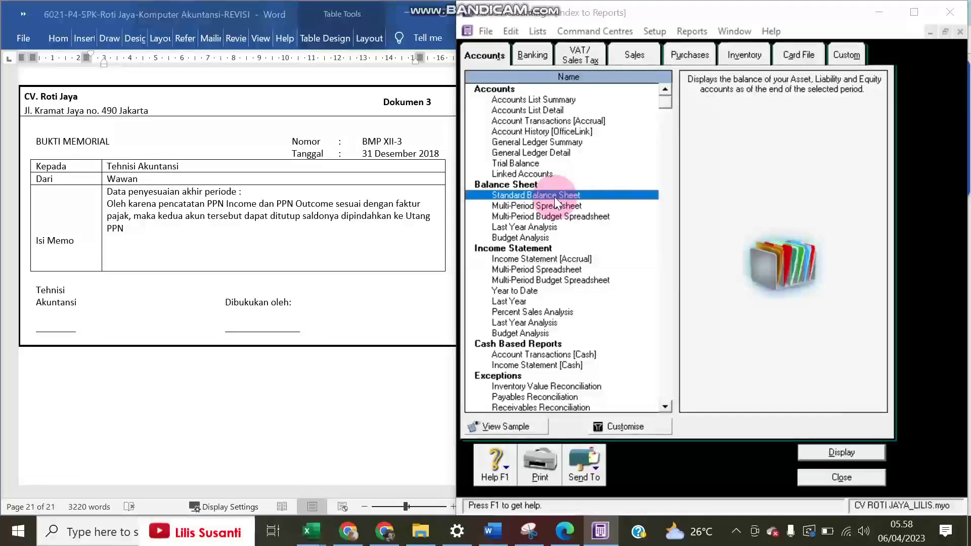
pyautogui.click(878, 394)
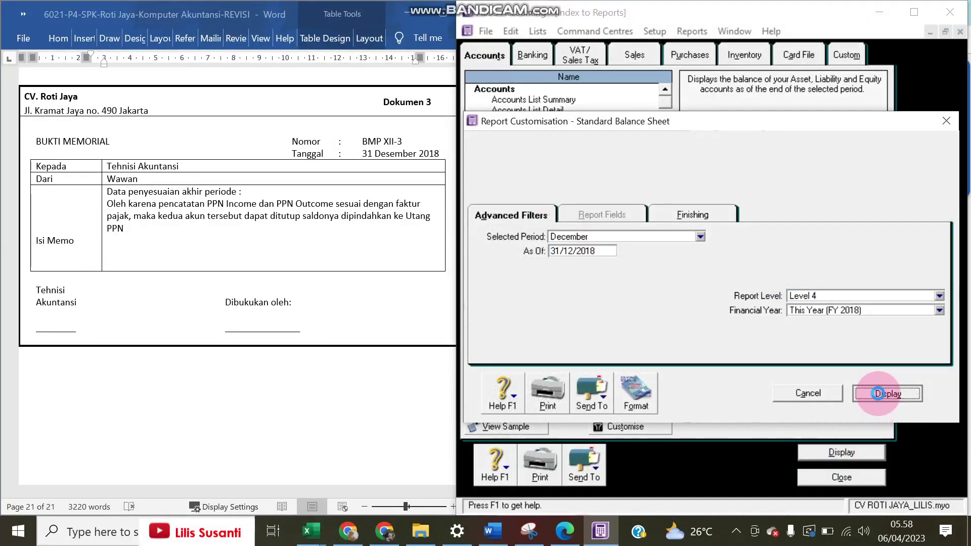
pyautogui.click(588, 459)
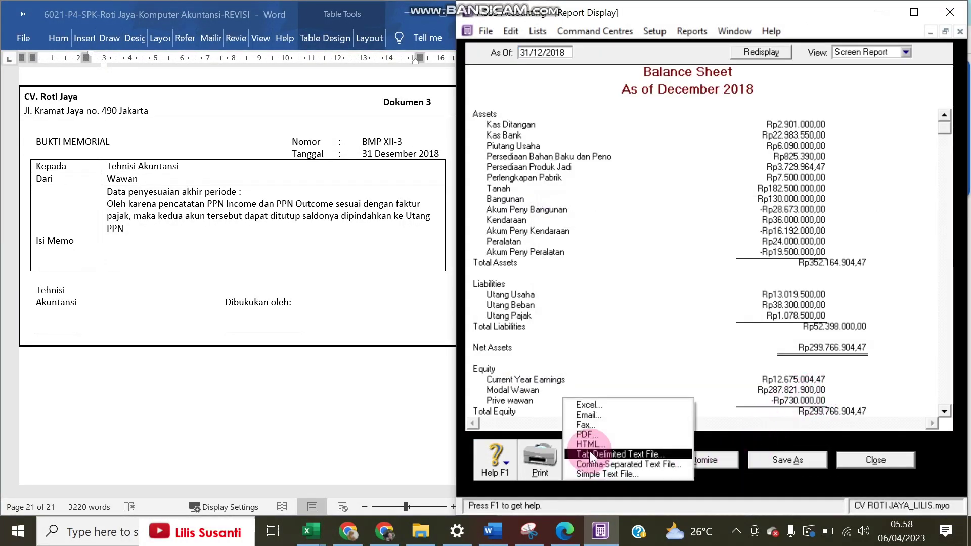
pyautogui.click(588, 429)
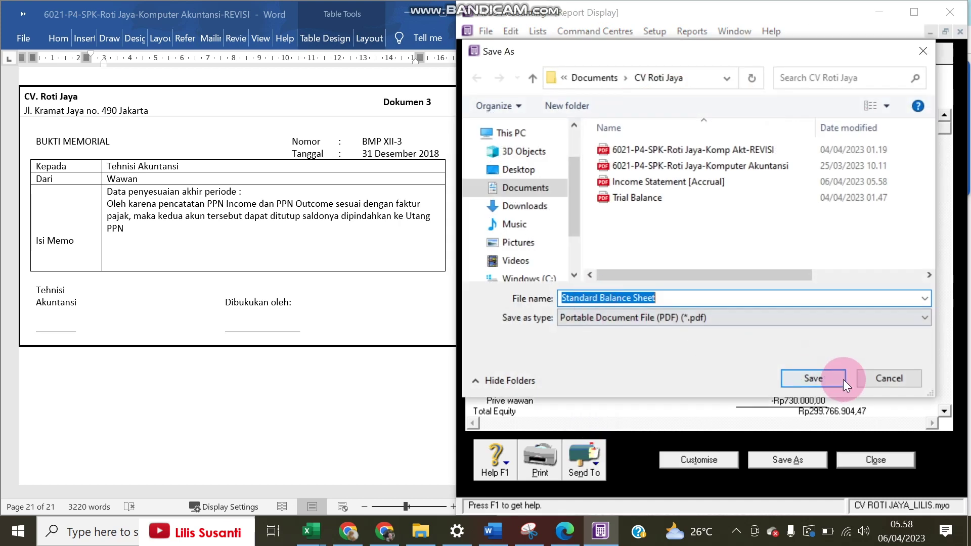
pyautogui.click(811, 378)
pyautogui.click(871, 464)
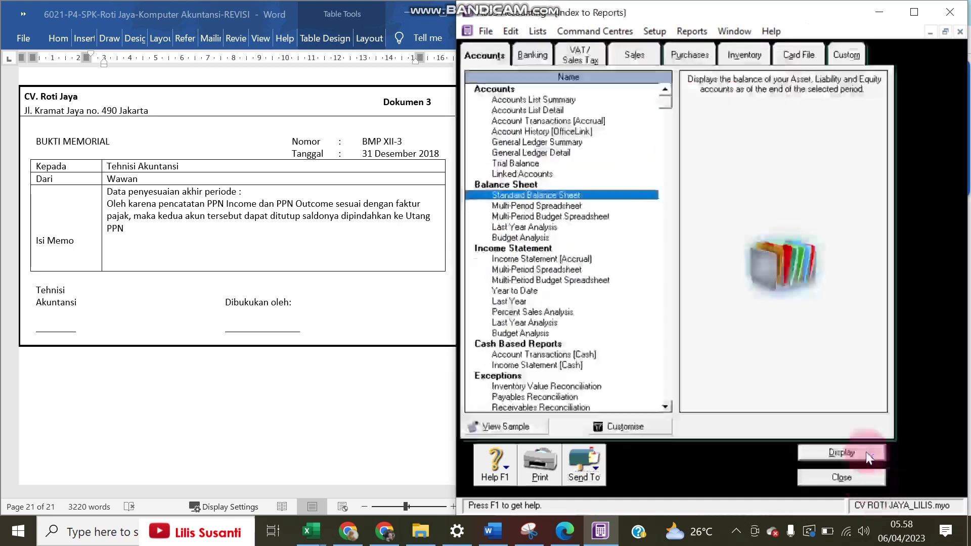
# Display the Account Transactions [Accrual] report for December 2018 and save it as a PDF in the CV Roti Jaya folder
pyautogui.doubleClick(515, 121)
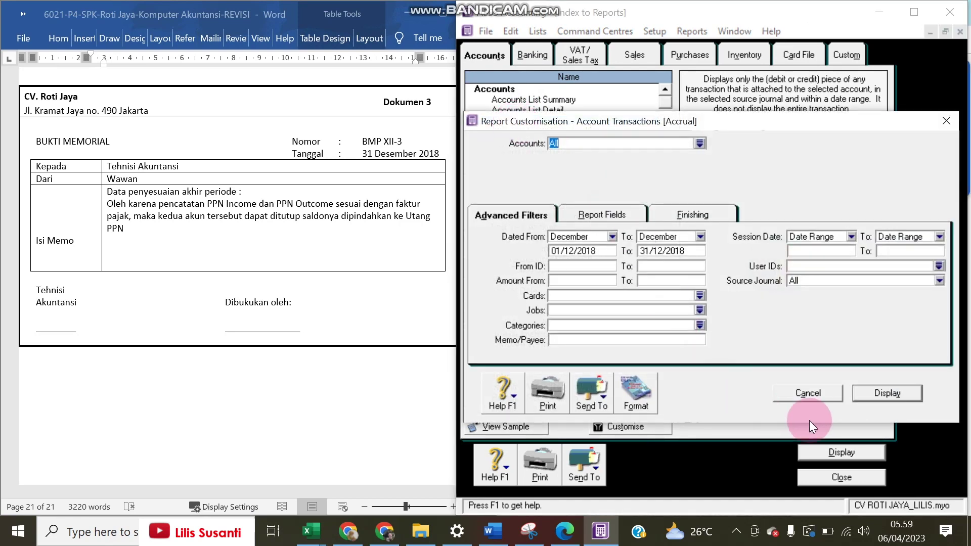
pyautogui.click(898, 393)
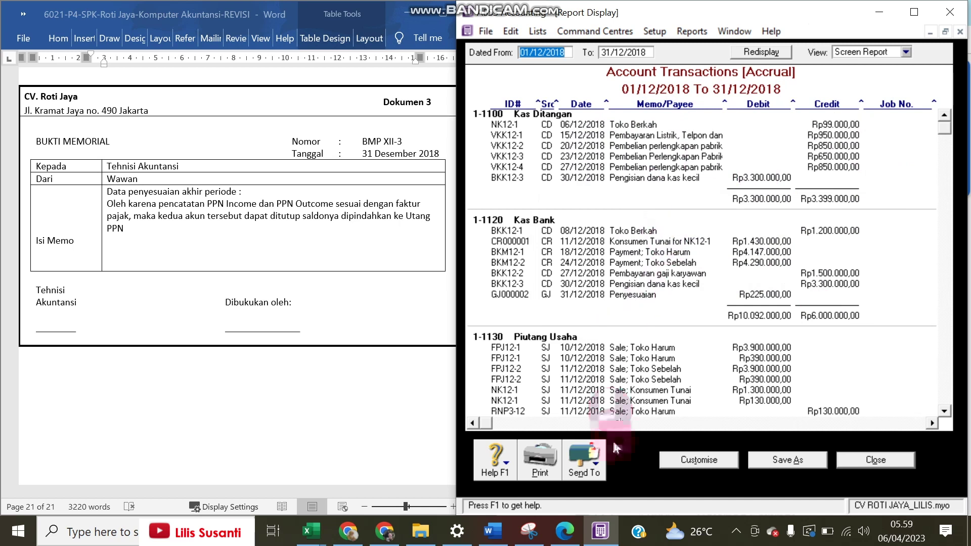
pyautogui.click(590, 457)
pyautogui.click(587, 435)
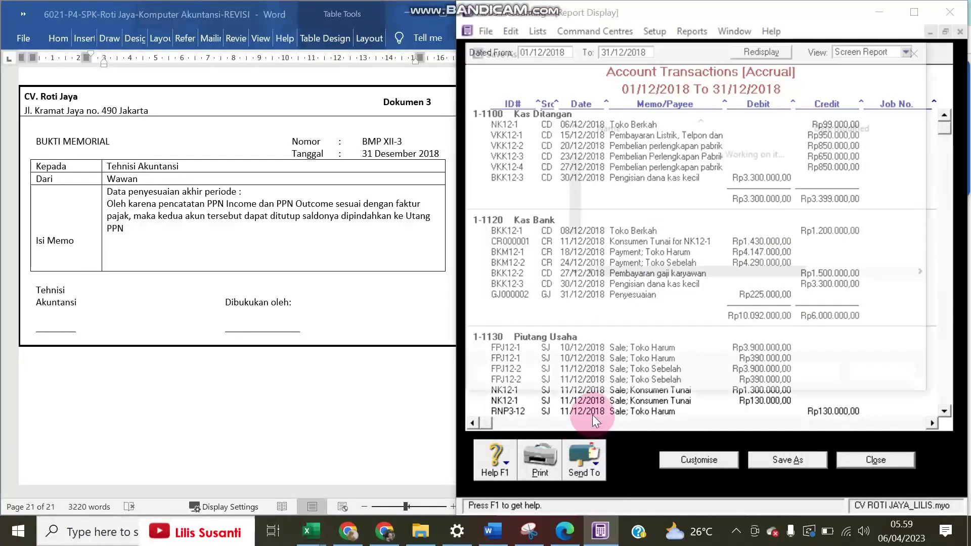
pyautogui.click(824, 375)
pyautogui.click(859, 462)
# Display the Bank Register for 01/12/2018 to 31/12/2018 and save it as a PDF in the CV Roti Jaya folder
pyautogui.click(529, 53)
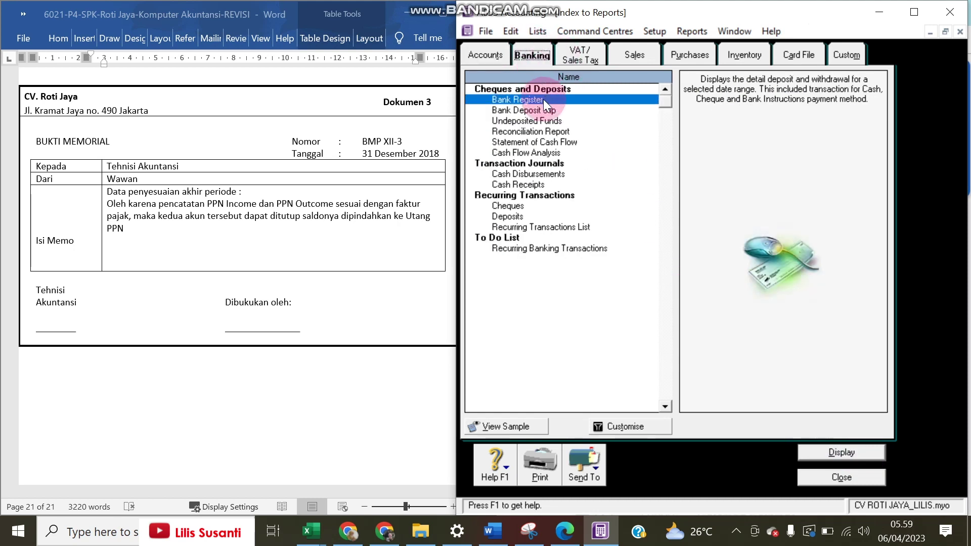
pyautogui.doubleClick(542, 101)
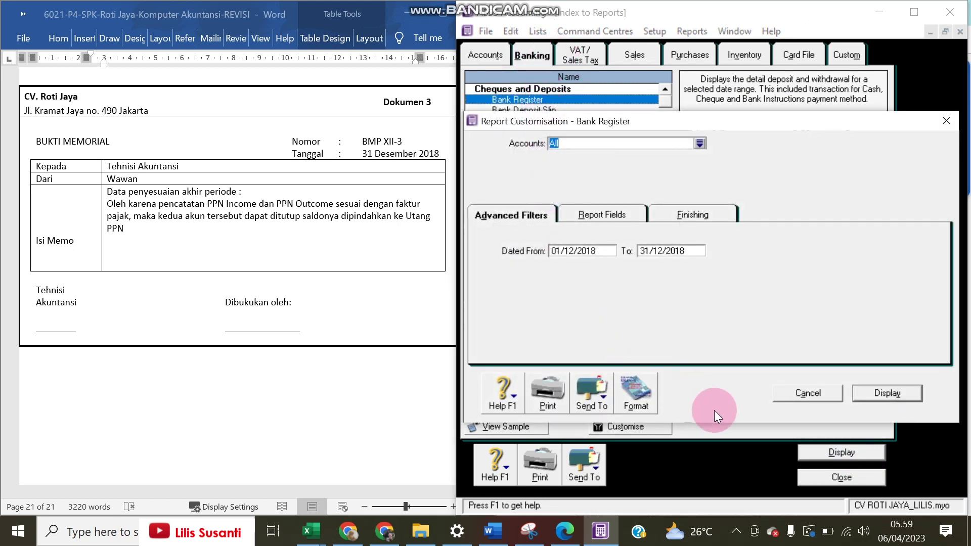
pyautogui.click(876, 404)
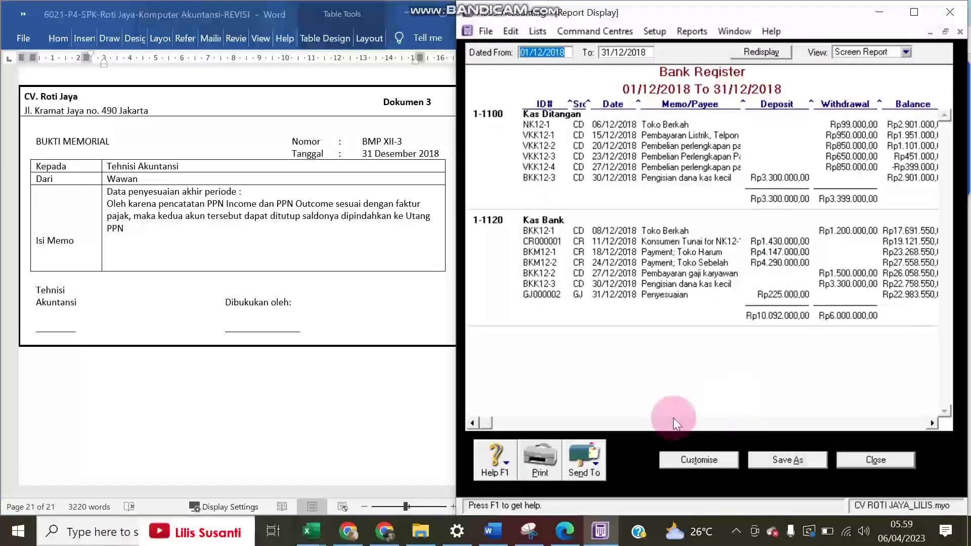
pyautogui.click(596, 460)
pyautogui.click(589, 434)
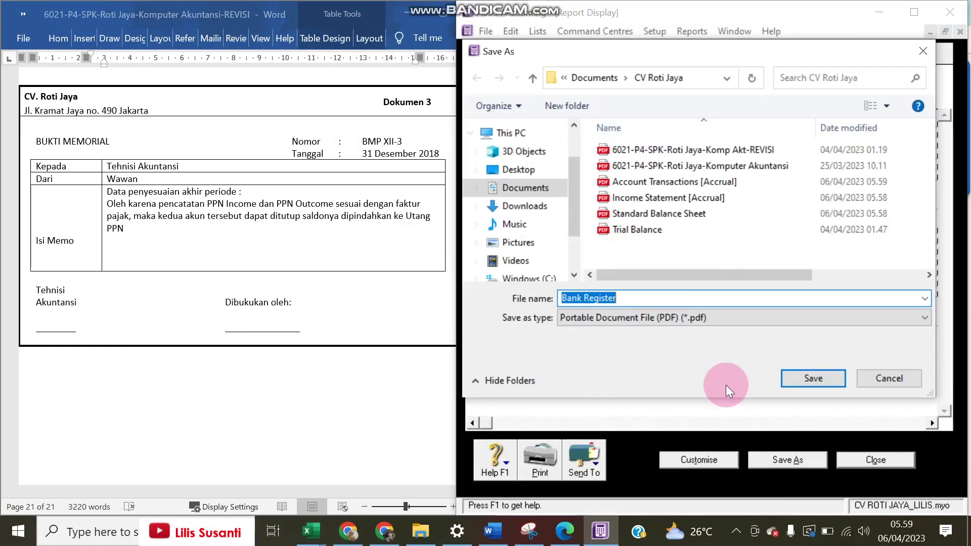
pyautogui.click(806, 379)
pyautogui.click(891, 466)
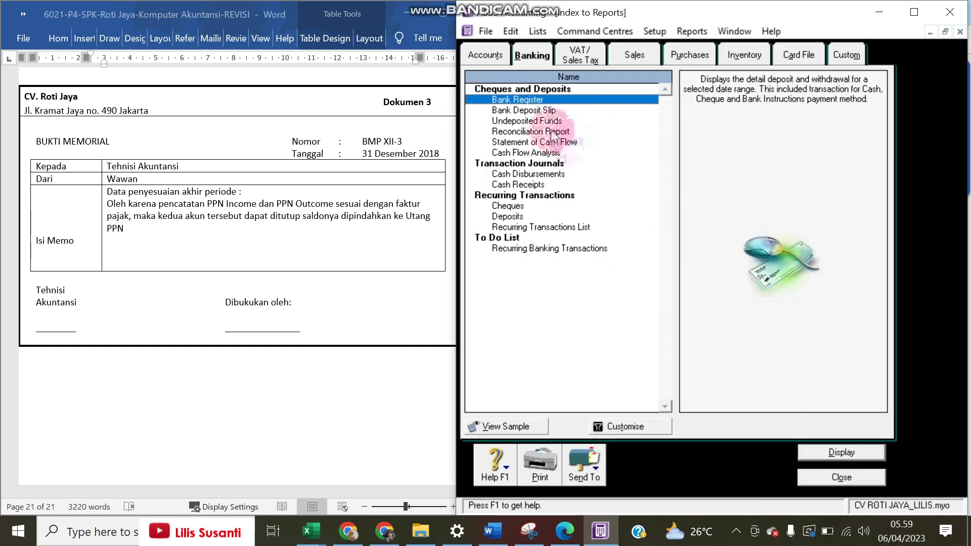
# Set the banking Reconciliation Report's statement date to 31/12/2018 and try to display the report
pyautogui.click(551, 131)
pyautogui.doubleClick(550, 132)
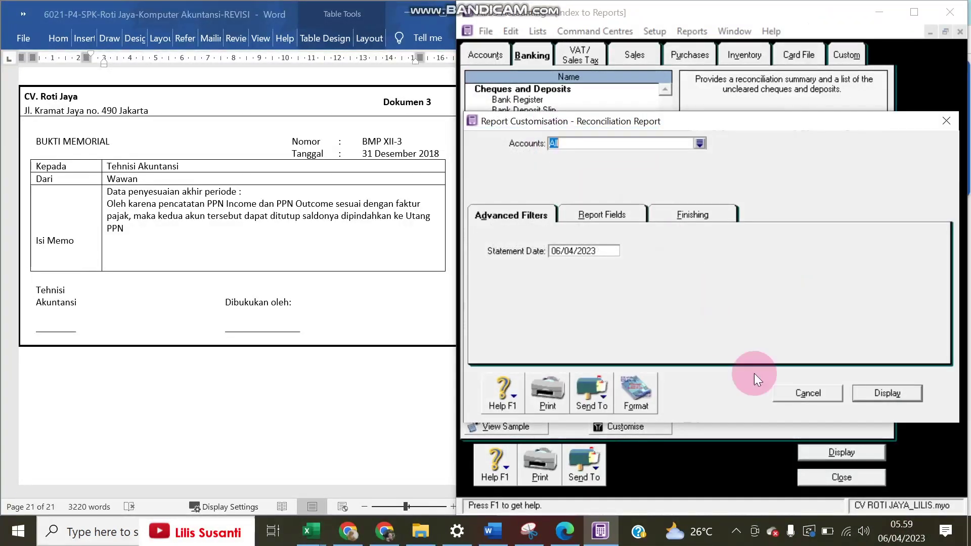
pyautogui.click(615, 254)
pyautogui.write('31/12/2018')
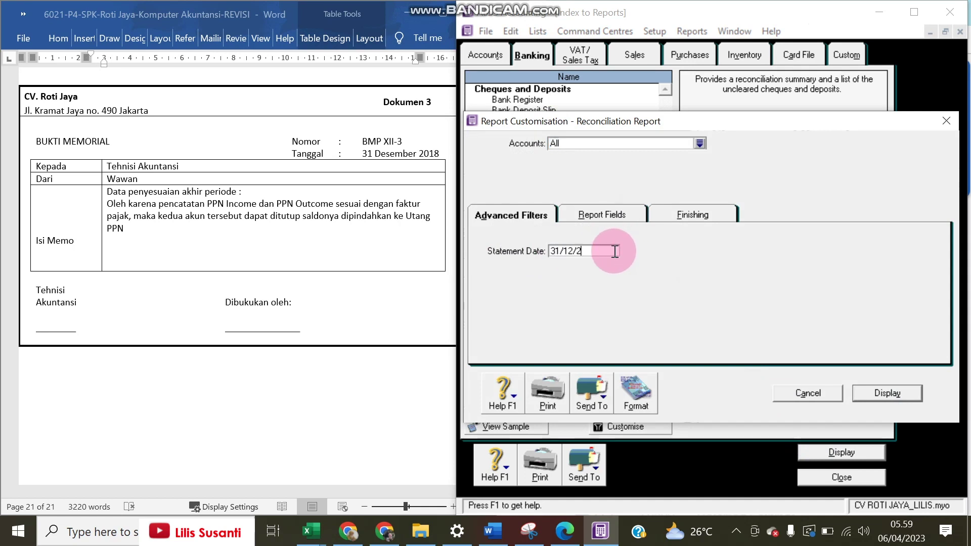
pyautogui.press('Return')
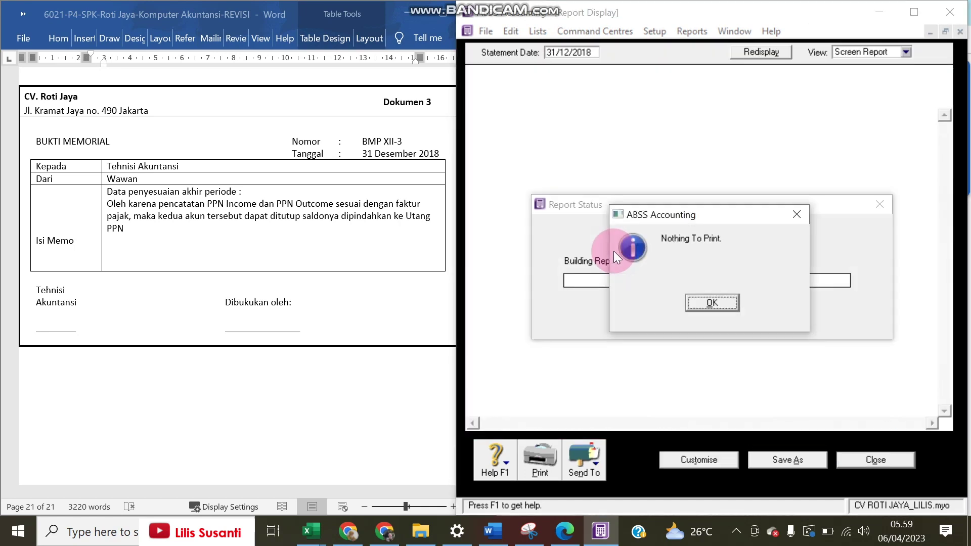
pyautogui.press('Return')
pyautogui.press('Escape')
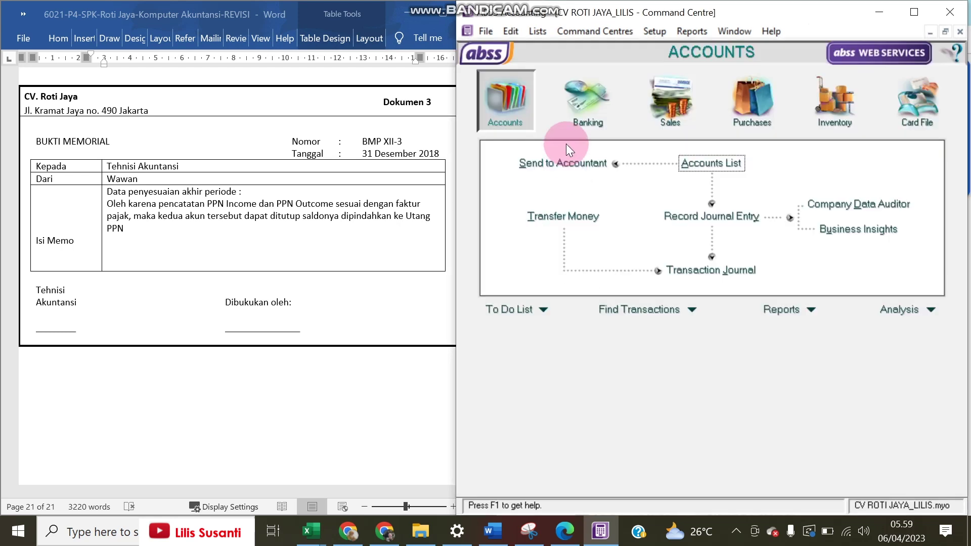
# Start reconciling account 1-1120 Kas Bank with a bank statement date of 31/12/2018
pyautogui.click(585, 121)
pyautogui.click(710, 215)
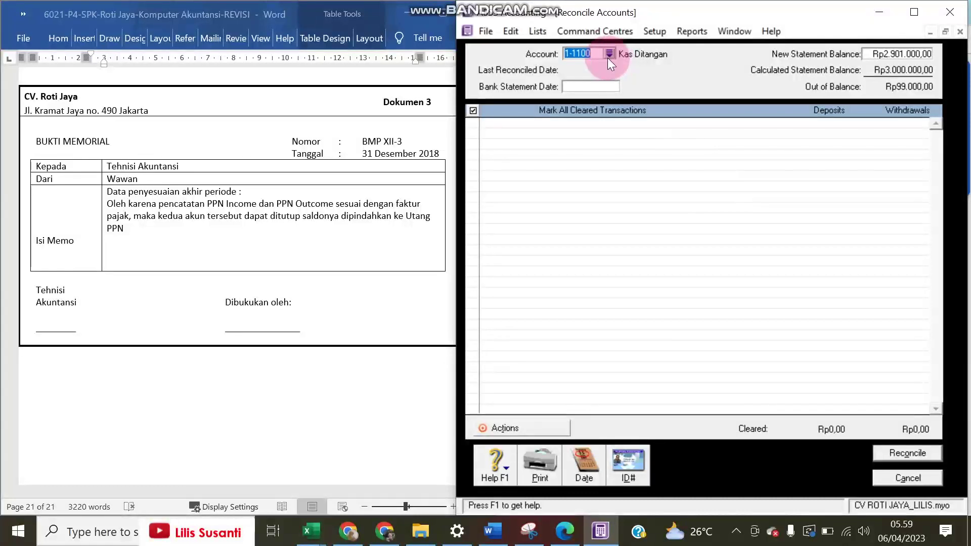
pyautogui.click(609, 53)
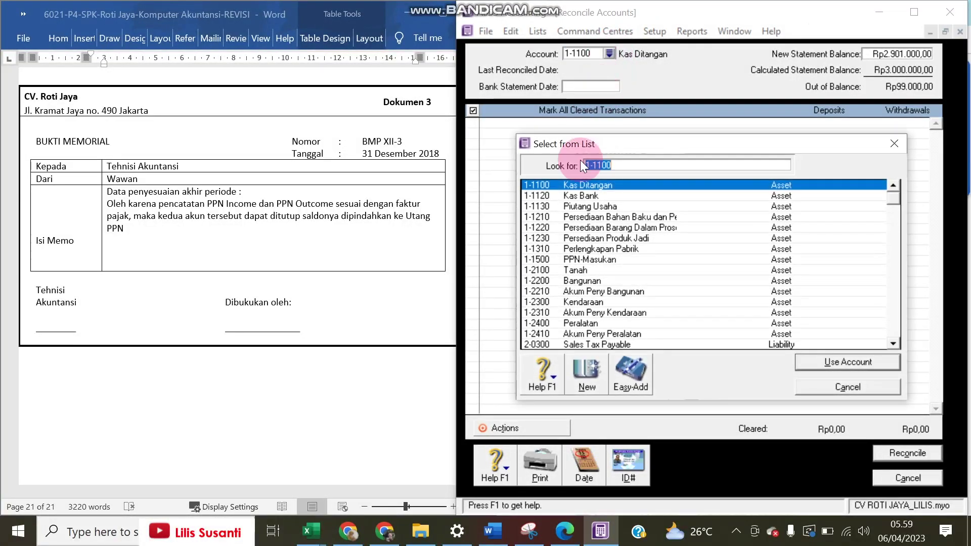
pyautogui.doubleClick(584, 197)
pyautogui.click(571, 85)
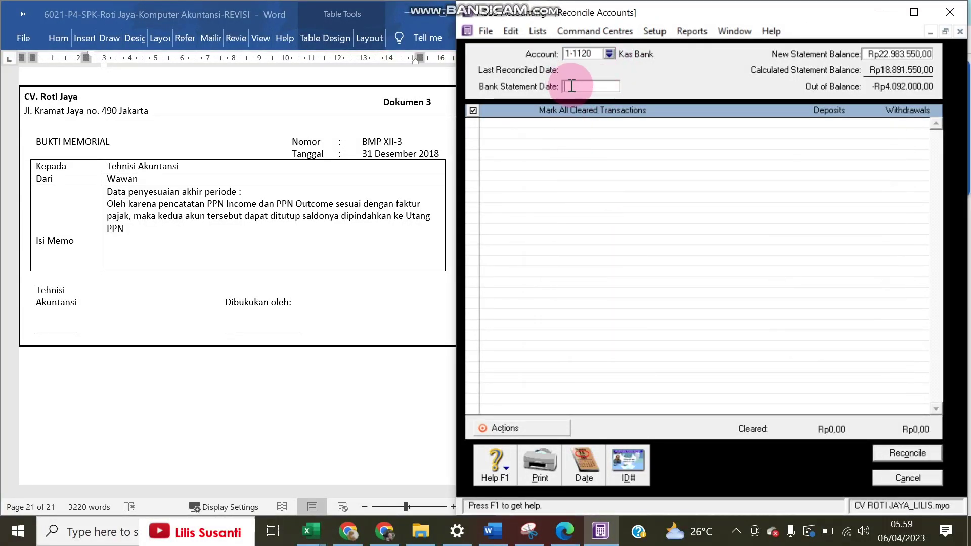
pyautogui.write('31/12/2018')
pyautogui.press('Tab')
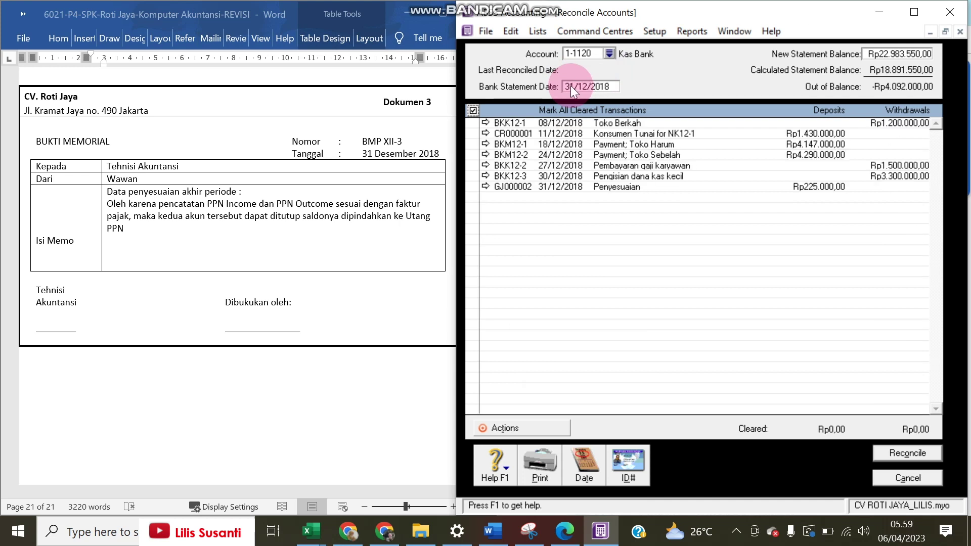
# Mark all Kas Bank transactions as cleared, reconcile the account and close the reconciliation window
pyautogui.click(473, 110)
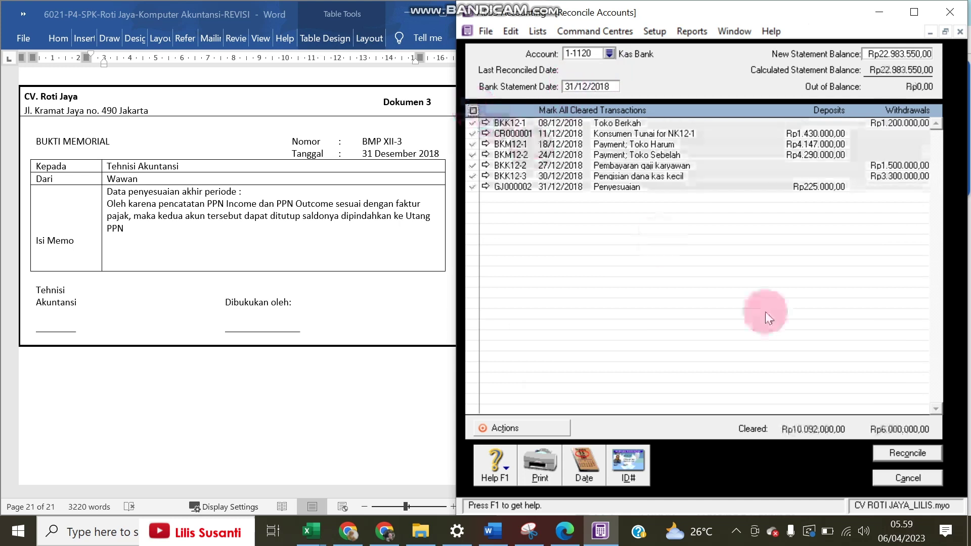
pyautogui.click(923, 454)
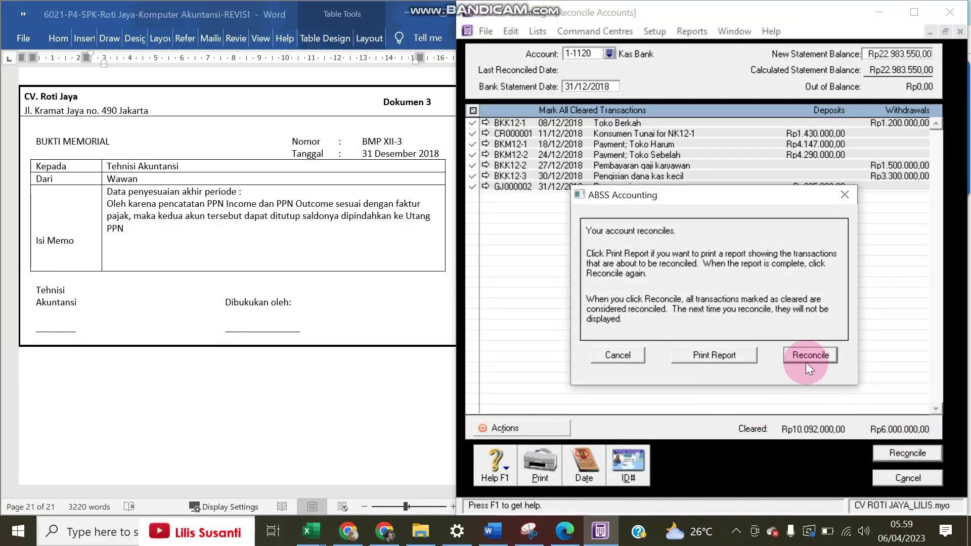
pyautogui.click(805, 362)
pyautogui.click(887, 478)
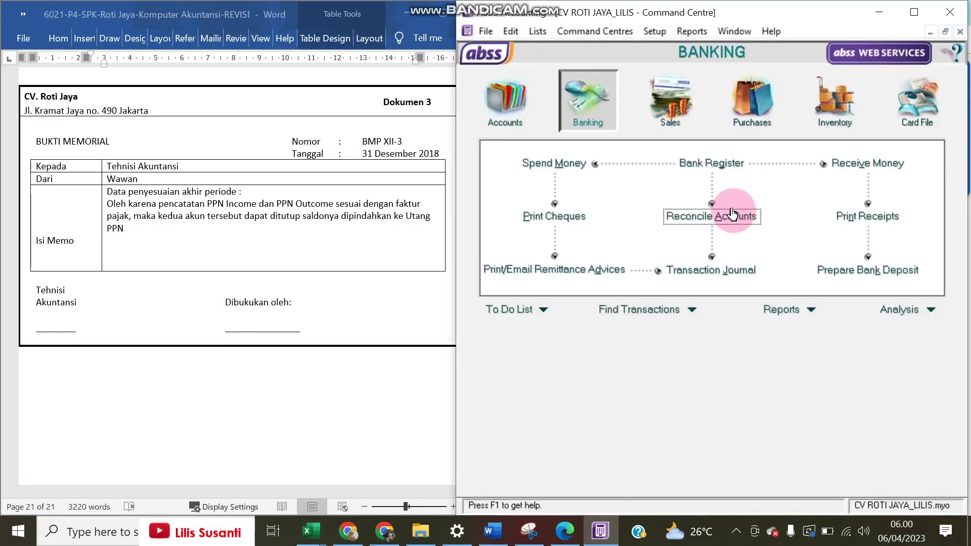
# Display the banking Reconciliation Report for all accounts at 31/12/2018 and save it as a PDF in the CV Roti Jaya folder
pyautogui.click(787, 313)
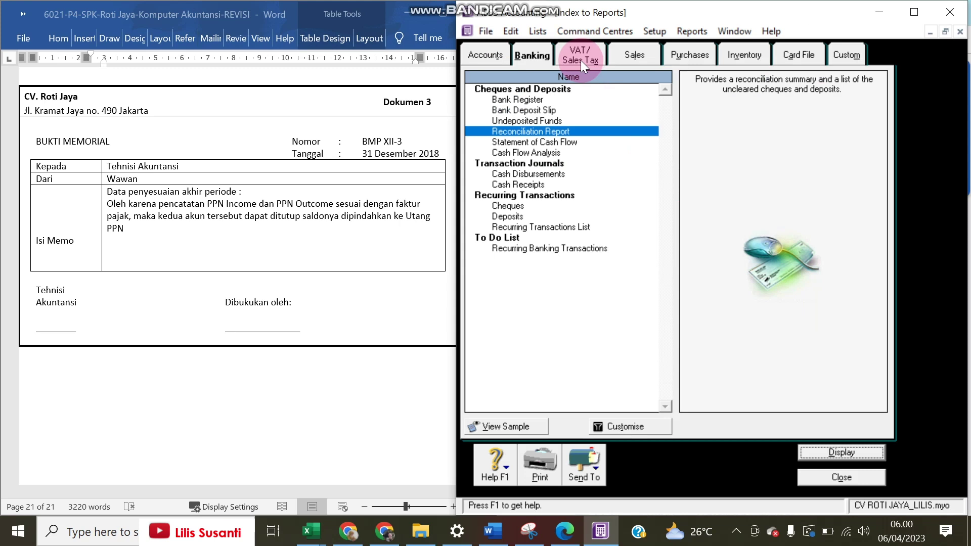
pyautogui.doubleClick(528, 131)
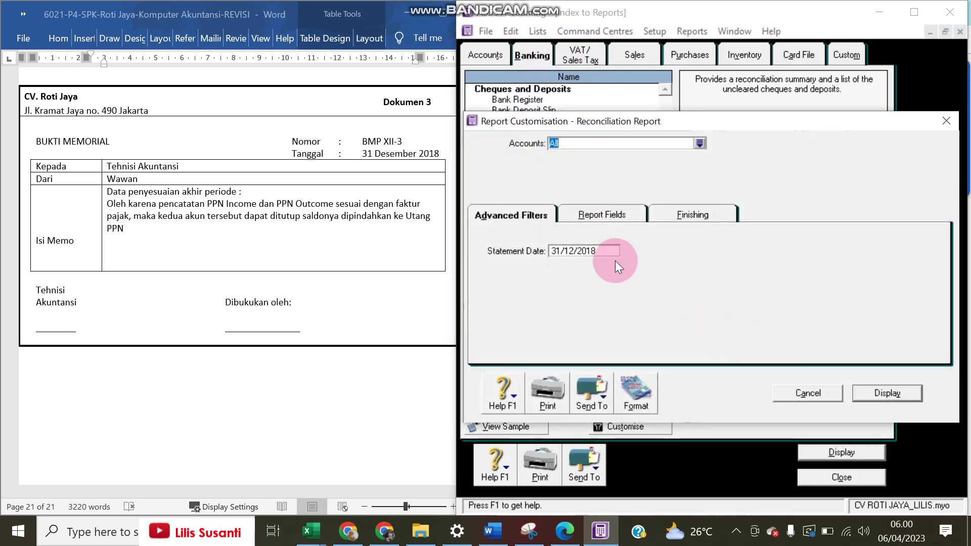
pyautogui.click(862, 393)
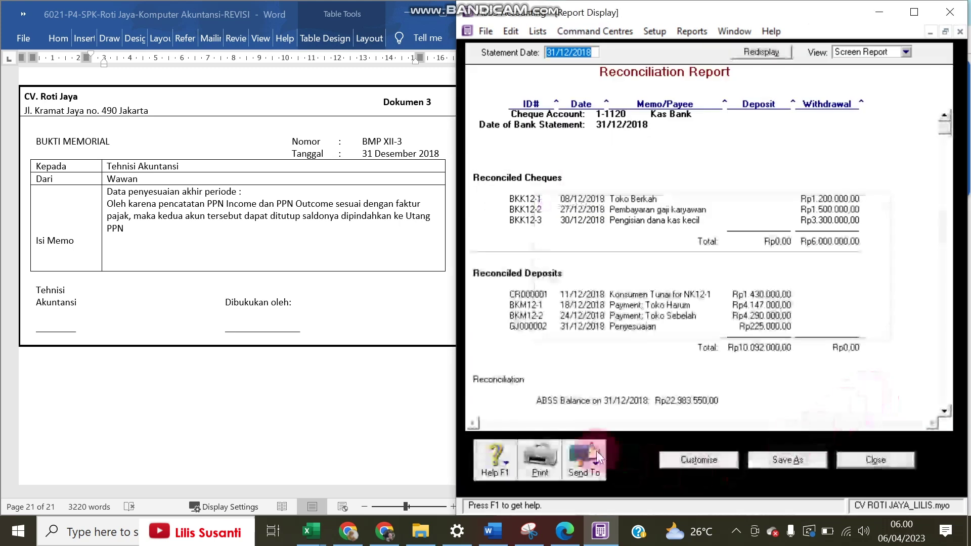
pyautogui.click(591, 459)
pyautogui.click(590, 432)
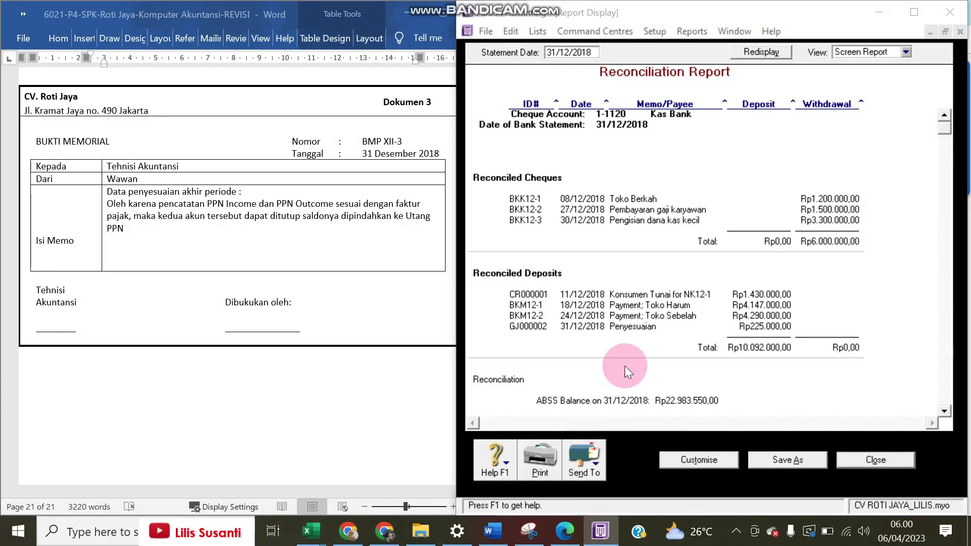
pyautogui.click(812, 378)
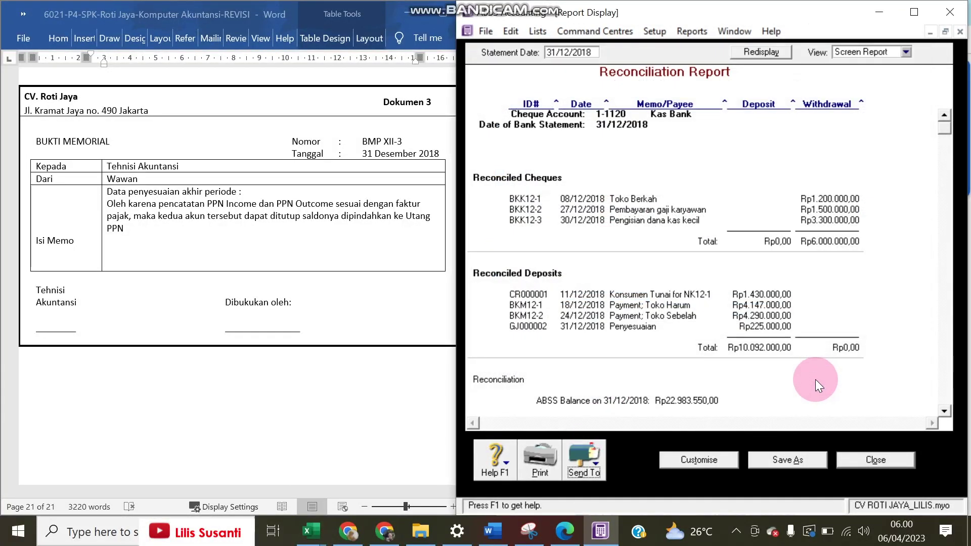
pyautogui.click(877, 460)
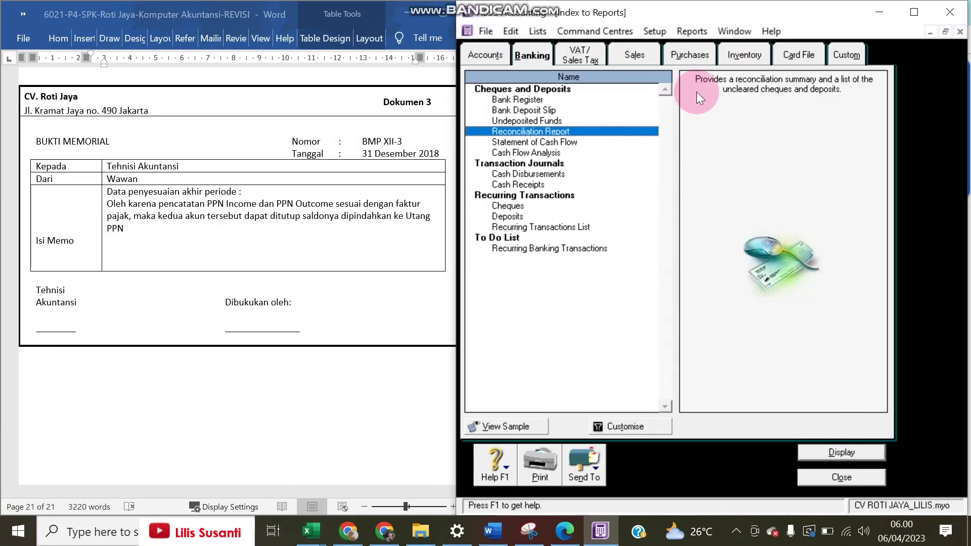
# Display the receivables Reconciliation Summary as of 31/12/2018 and save it as a PDF, adding "Receivables" in front of the suggested file name
pyautogui.click(640, 46)
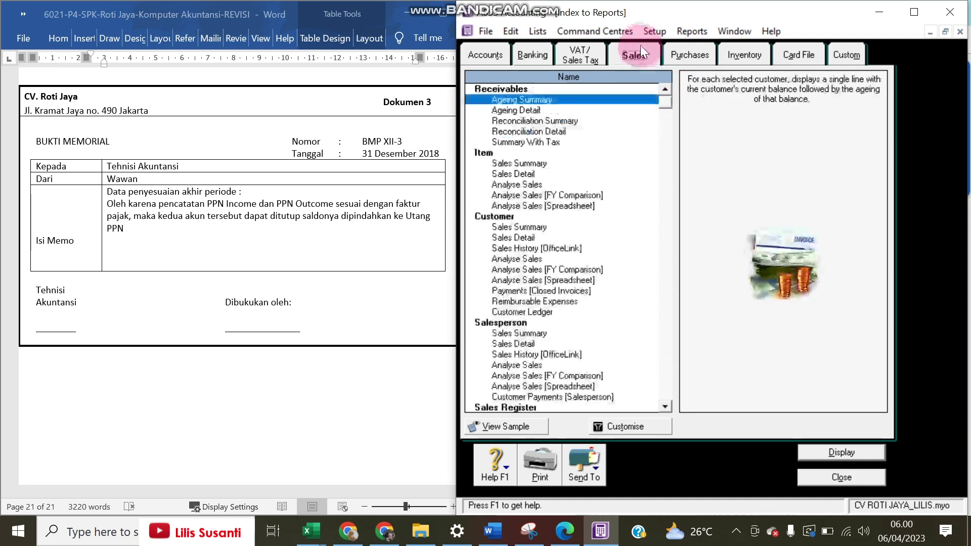
pyautogui.doubleClick(551, 119)
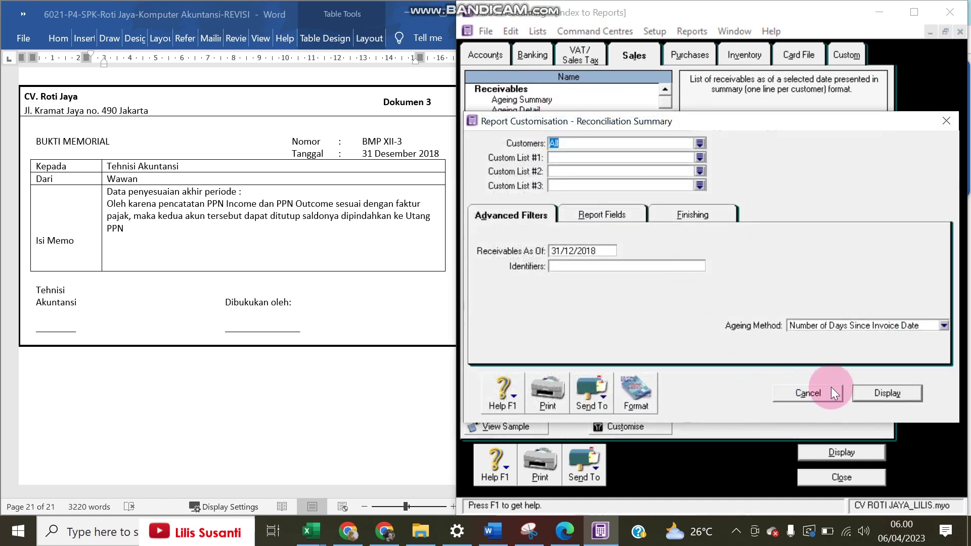
pyautogui.click(874, 399)
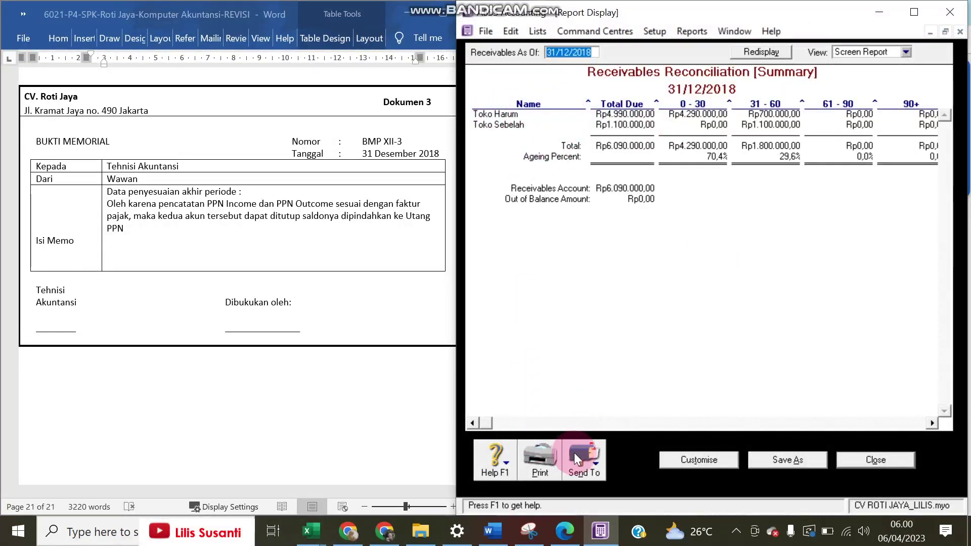
pyautogui.click(594, 460)
pyautogui.click(589, 425)
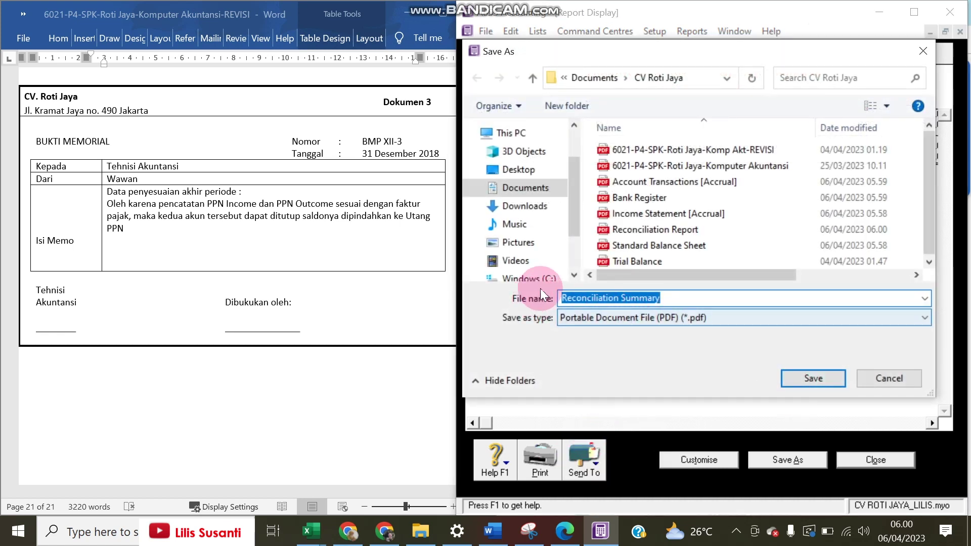
pyautogui.click(561, 299)
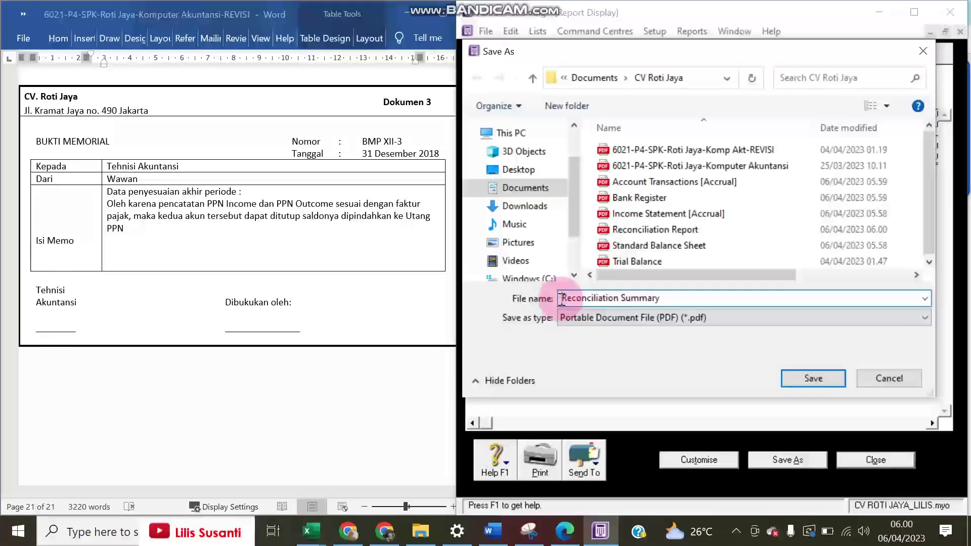
pyautogui.write('Receivables')
pyautogui.press('Return')
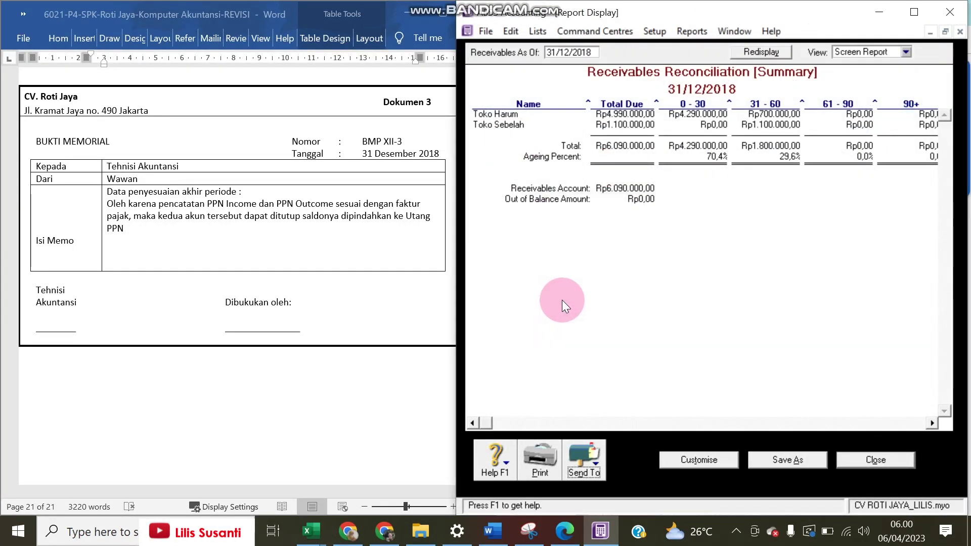
pyautogui.press('Escape')
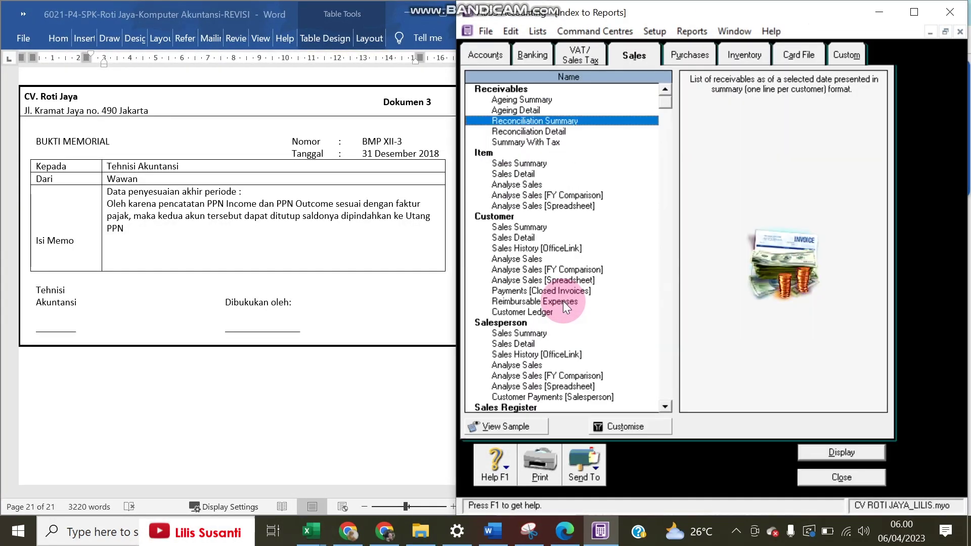
# Display the payables Reconciliation Summary as of 31/12/2018 and save it as a PDF under the suggested file name
pyautogui.click(684, 56)
pyautogui.doubleClick(536, 121)
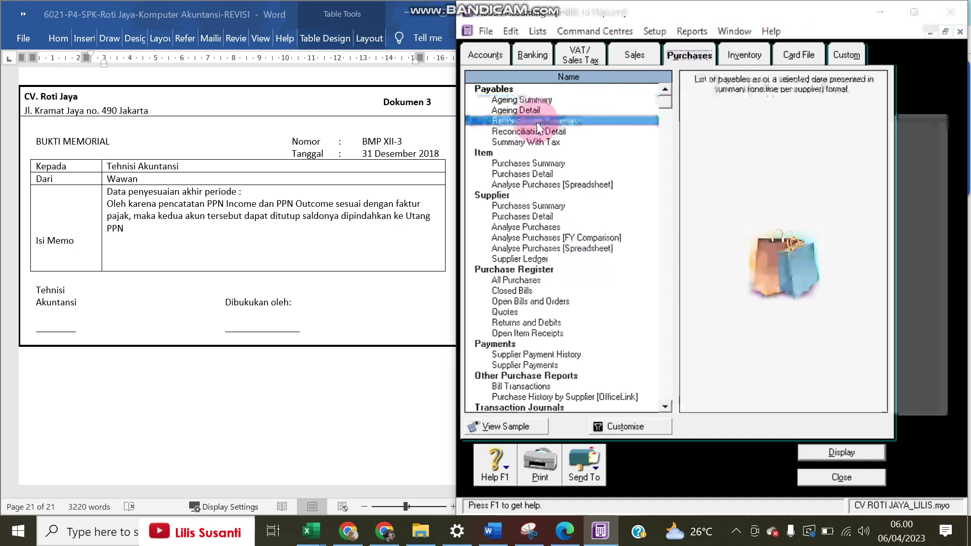
pyautogui.click(863, 396)
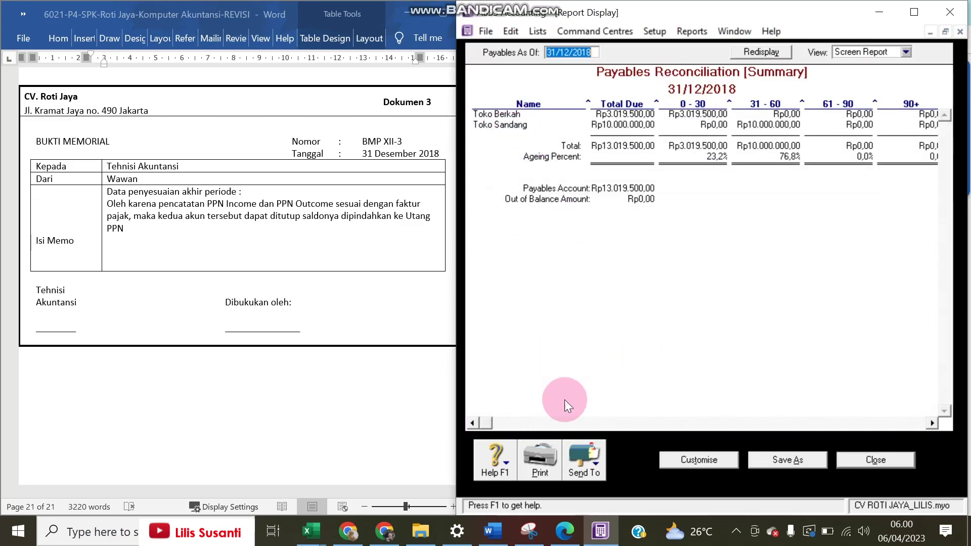
pyautogui.click(592, 462)
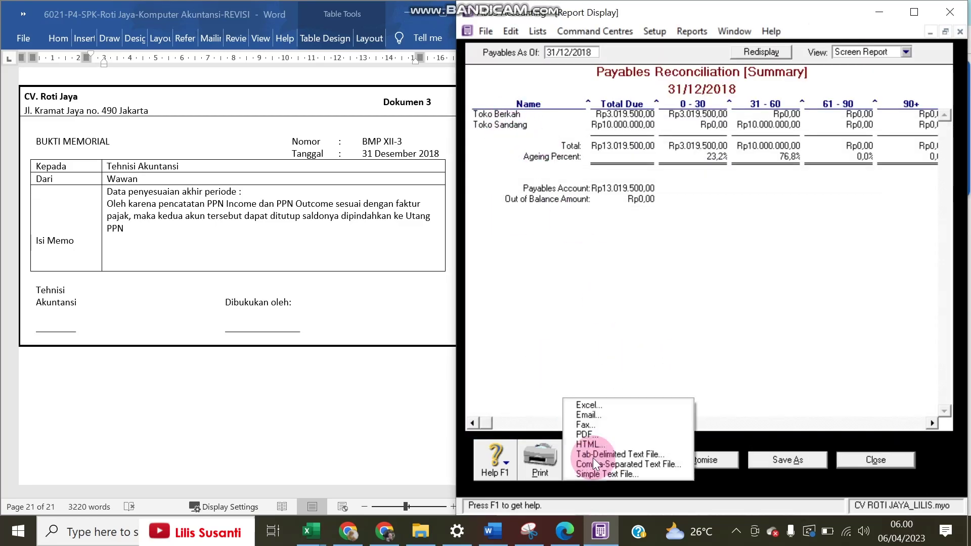
pyautogui.click(590, 434)
pyautogui.click(805, 378)
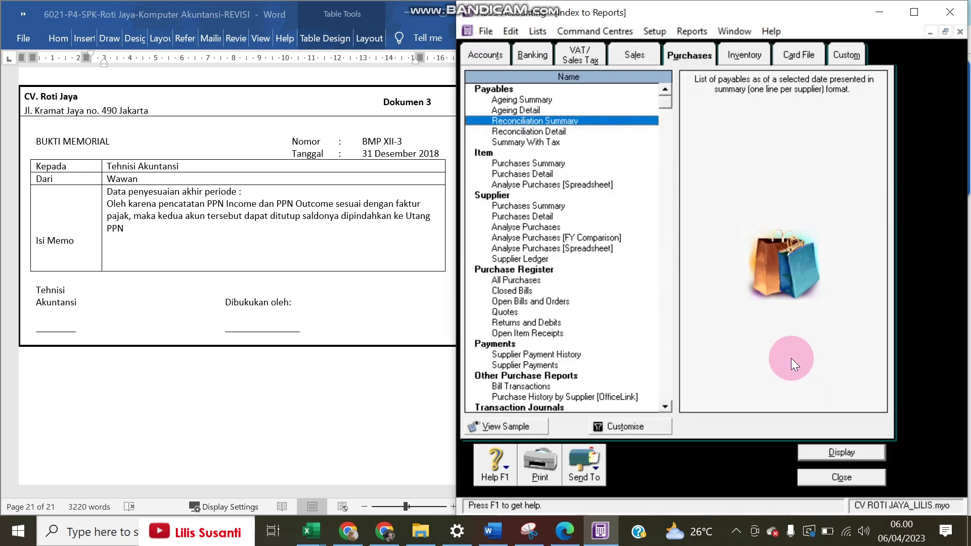
# Display the inventory Items Register Detail report for all items from 01/12/2018 to 31/12/2018, save it as a PDF and close it
pyautogui.click(741, 59)
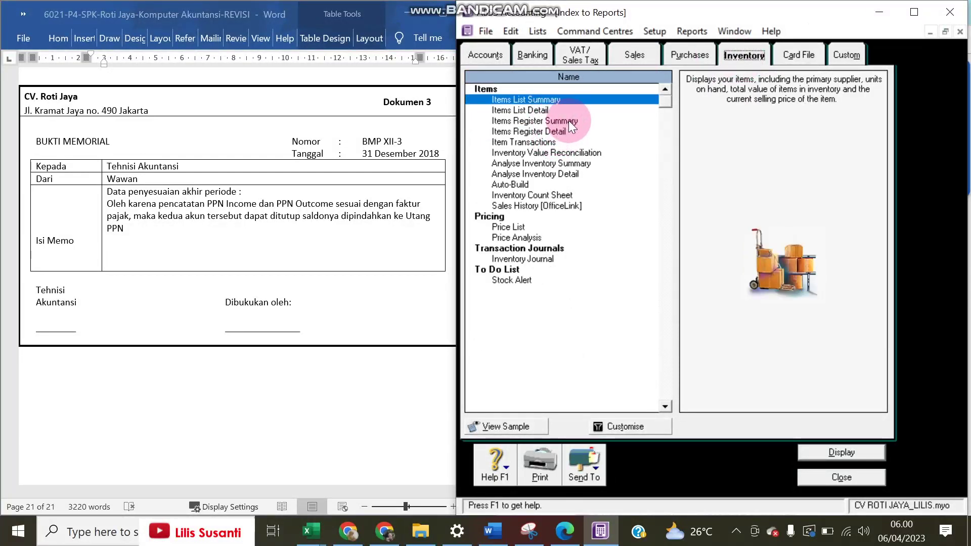
pyautogui.click(568, 120)
pyautogui.doubleClick(569, 129)
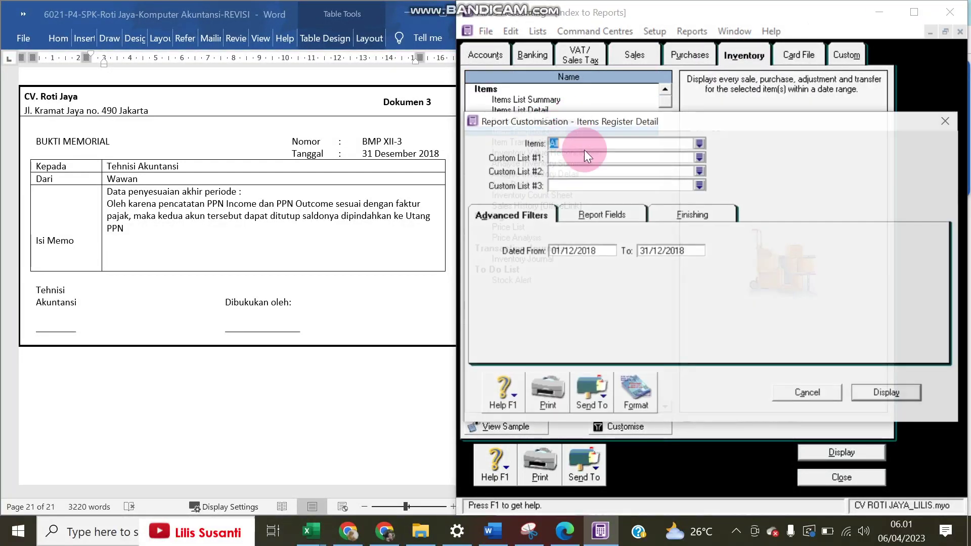
pyautogui.click(885, 393)
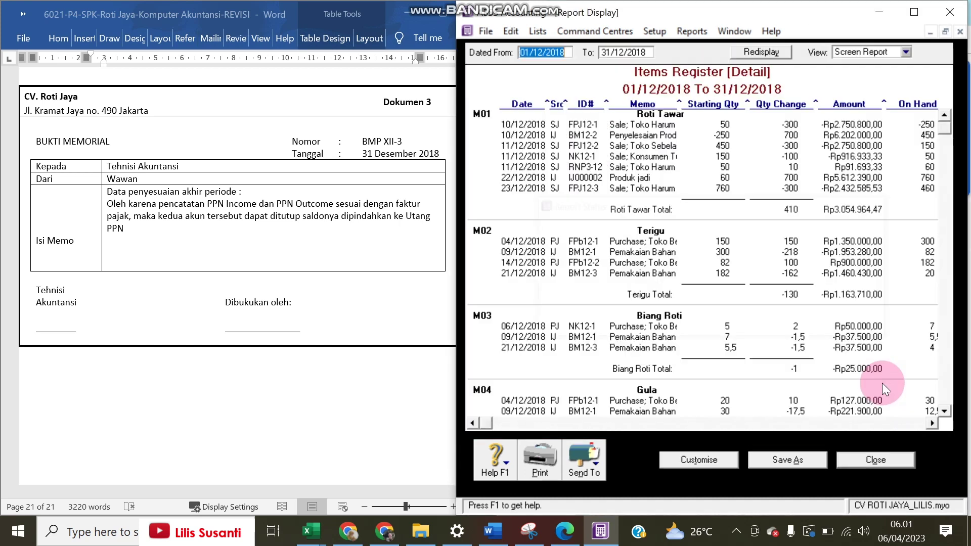
pyautogui.scroll(-1, 859, 341)
pyautogui.scroll(-5, 858, 338)
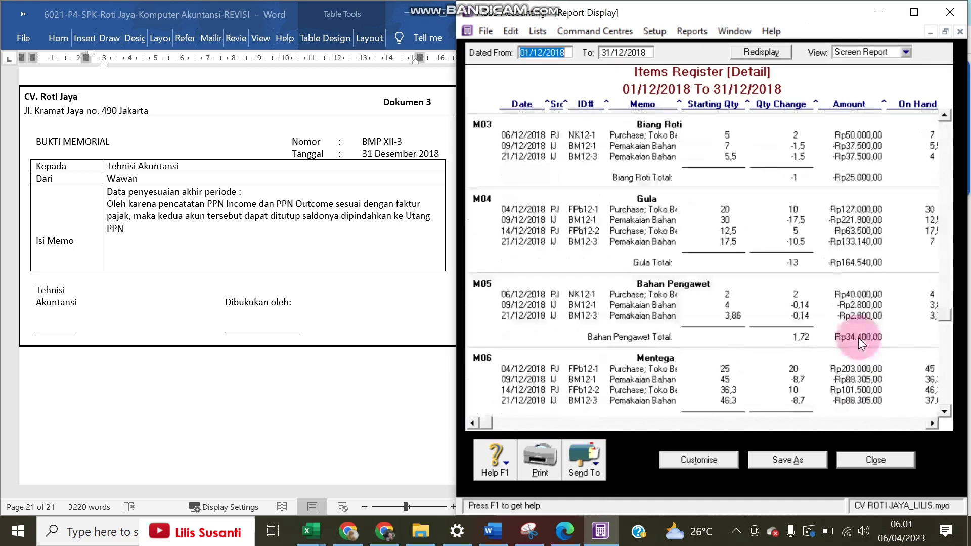
pyautogui.scroll(6, 857, 336)
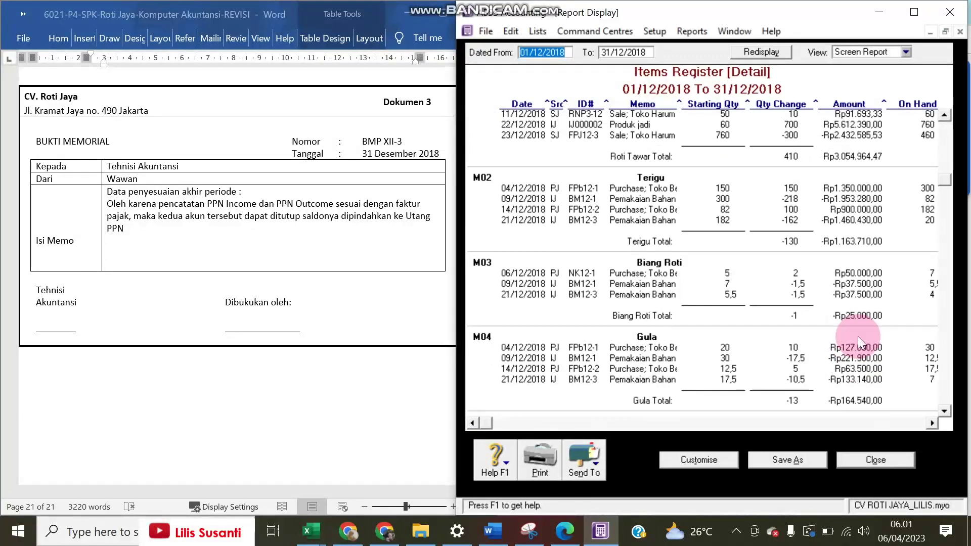
pyautogui.click(589, 465)
pyautogui.click(607, 433)
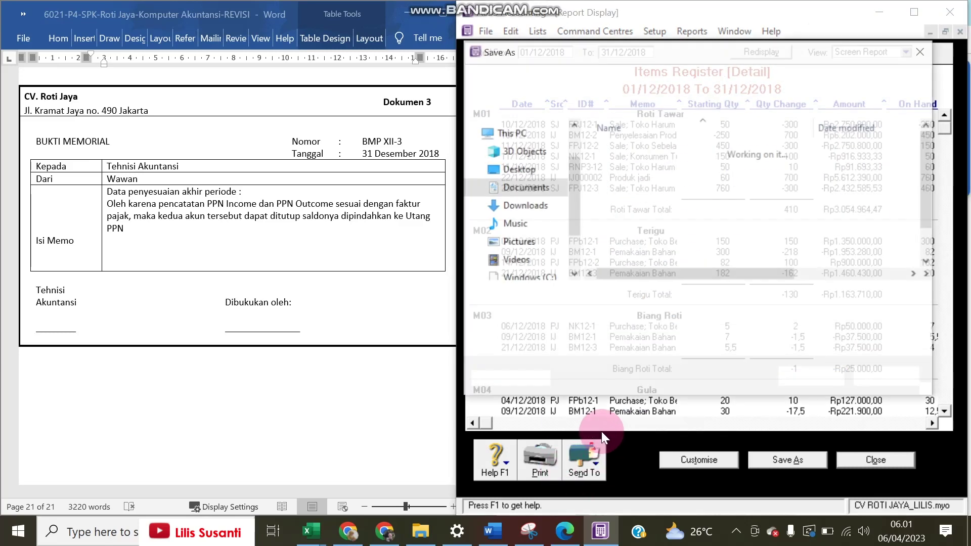
pyautogui.click(820, 381)
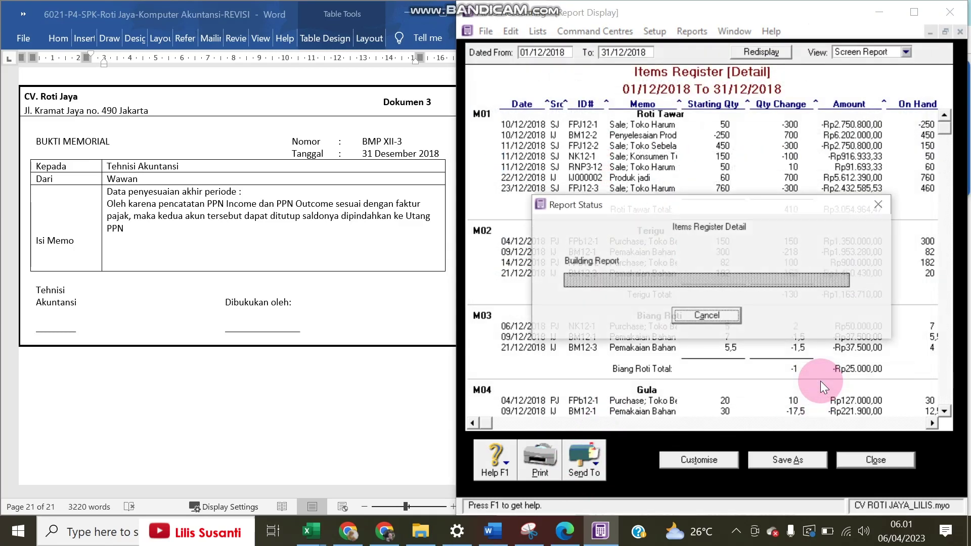
pyautogui.press('Escape')
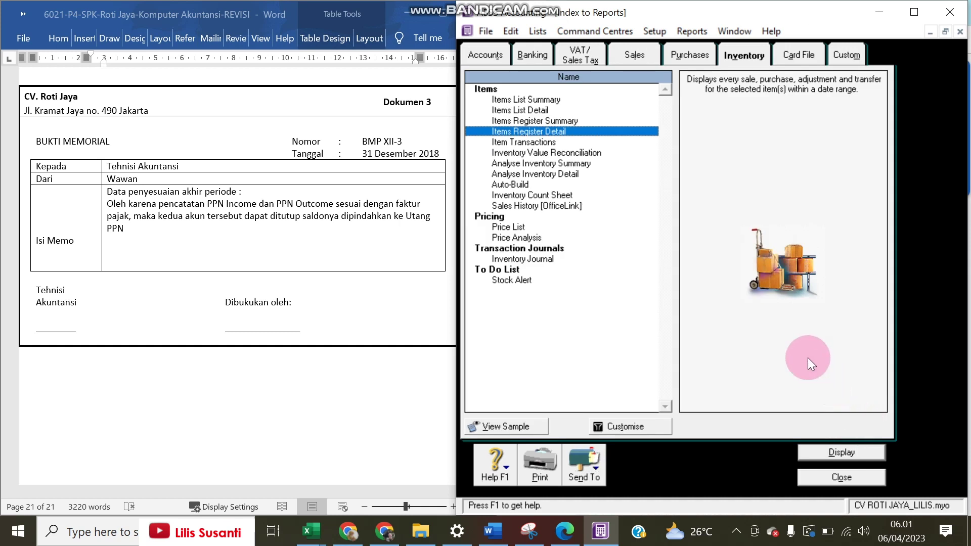
# Leave the report index and open the Accounts List from the Accounts command centre
pyautogui.press('Escape')
pyautogui.click(505, 104)
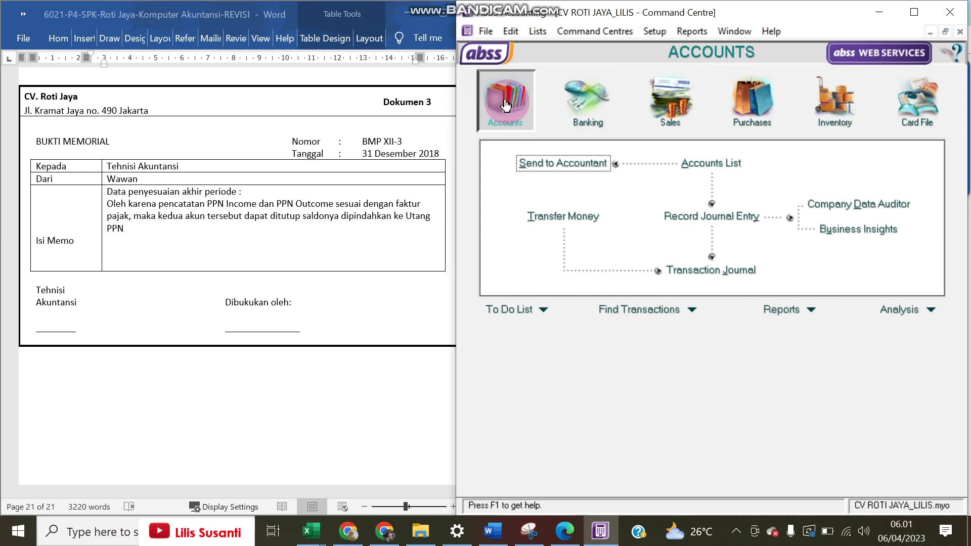
pyautogui.click(712, 165)
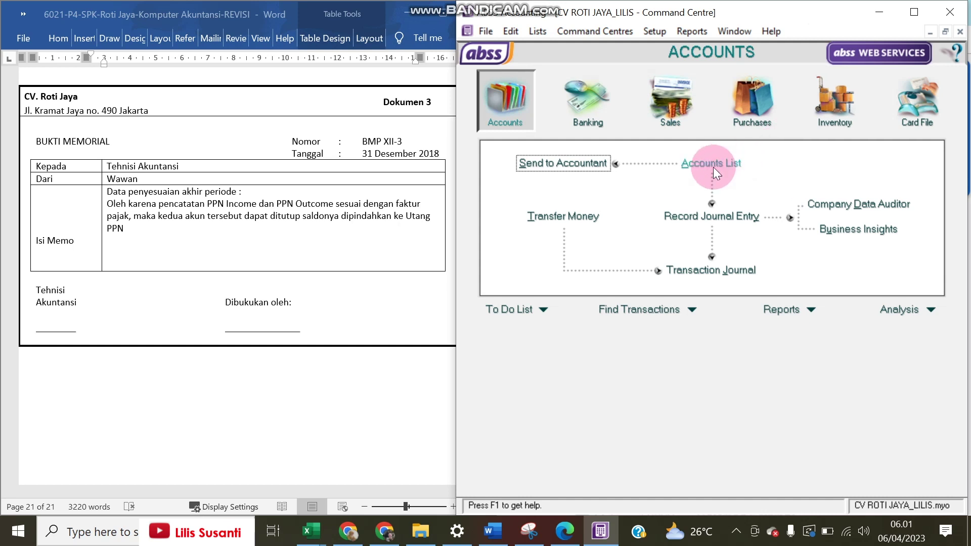